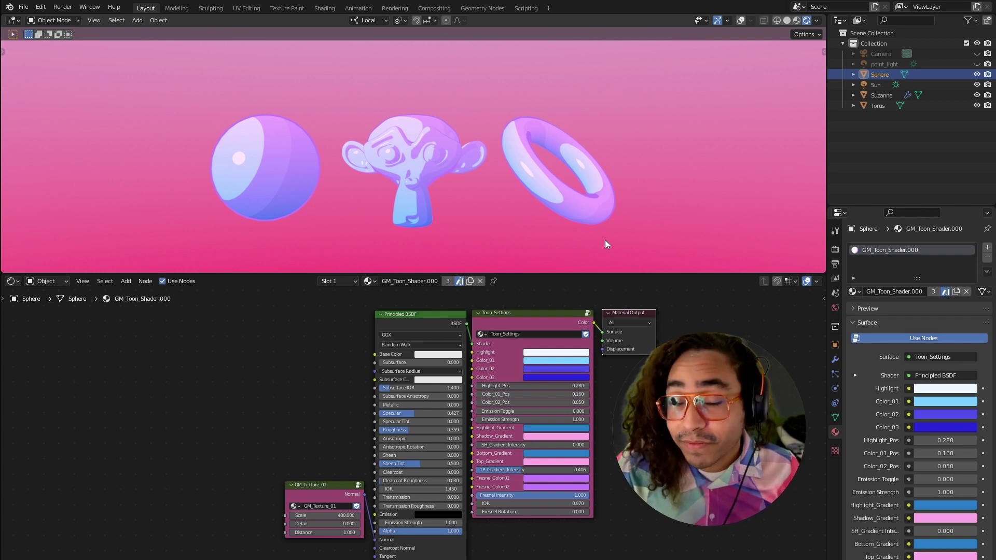
# Switch to the browser showing the Blender Toon Shader page on Gumroad and enter 0 as the price
pyautogui.hotkey('alt', 'Tab')
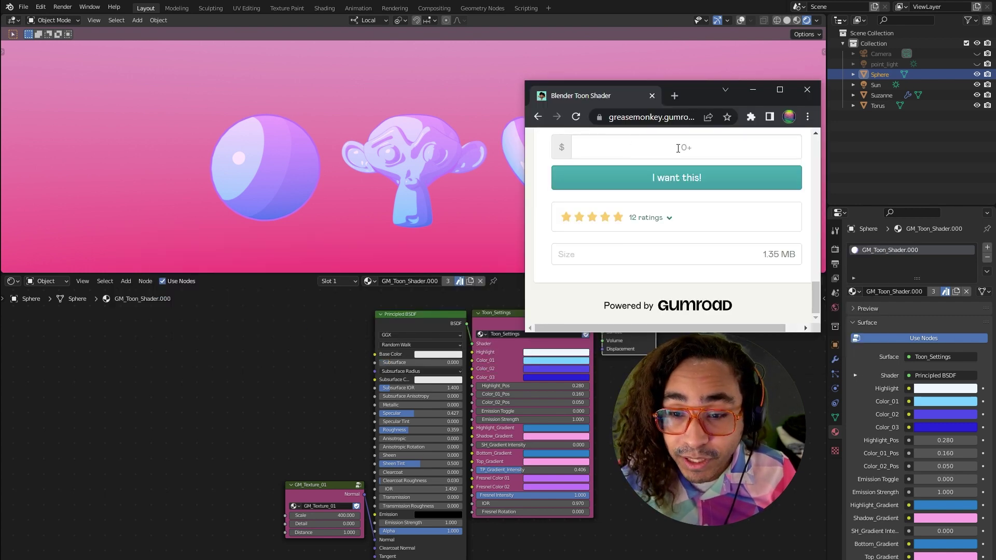
pyautogui.click(643, 146)
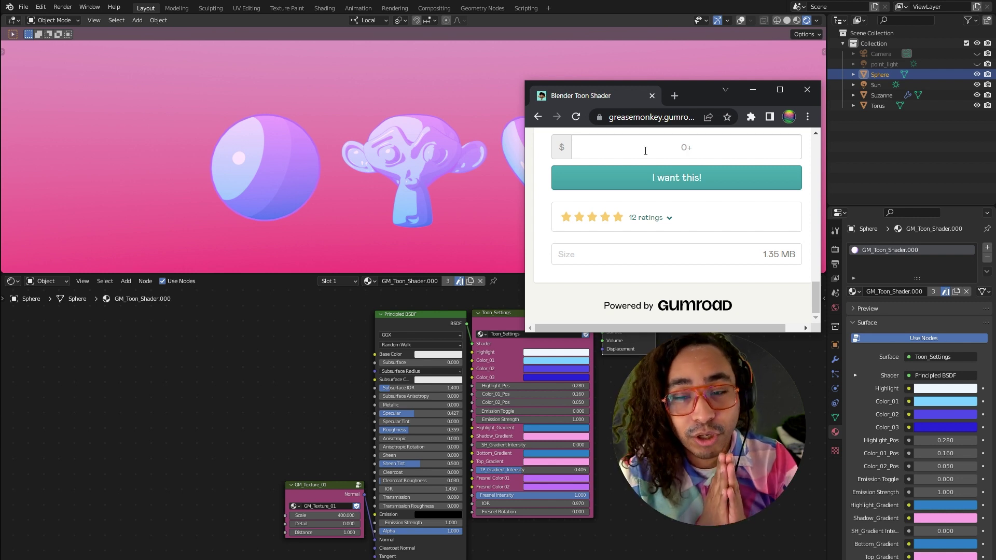
pyautogui.write('0')
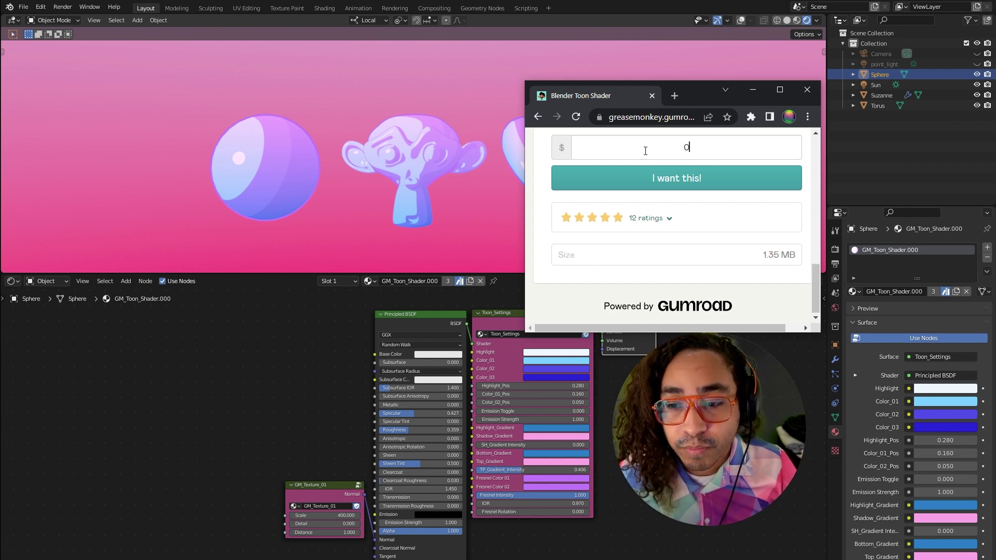
pyautogui.click(757, 90)
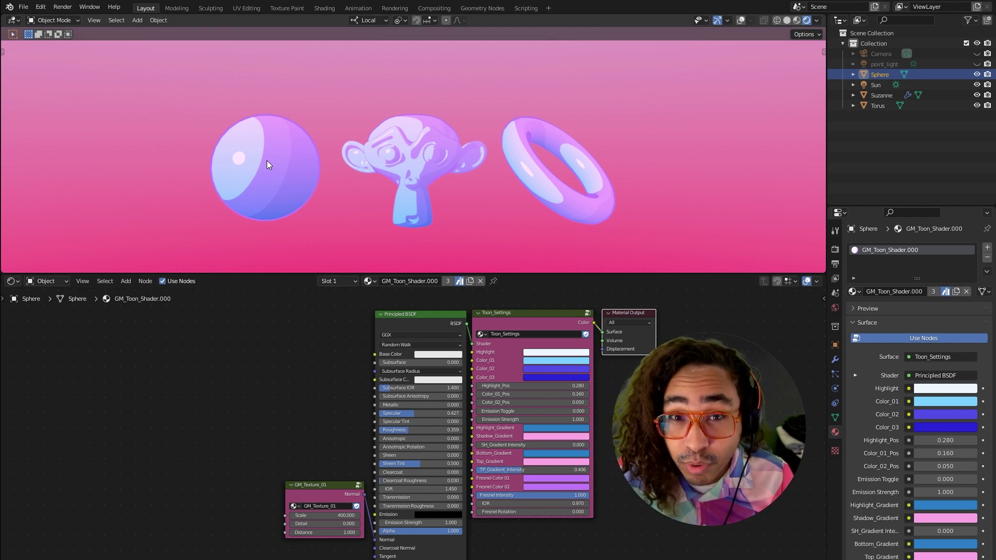
# Append the GM_Toon_Shader.000 material from GM_Toon_Shader_v2.blend in the Blender Materials folder
pyautogui.click(24, 9)
pyautogui.click(58, 121)
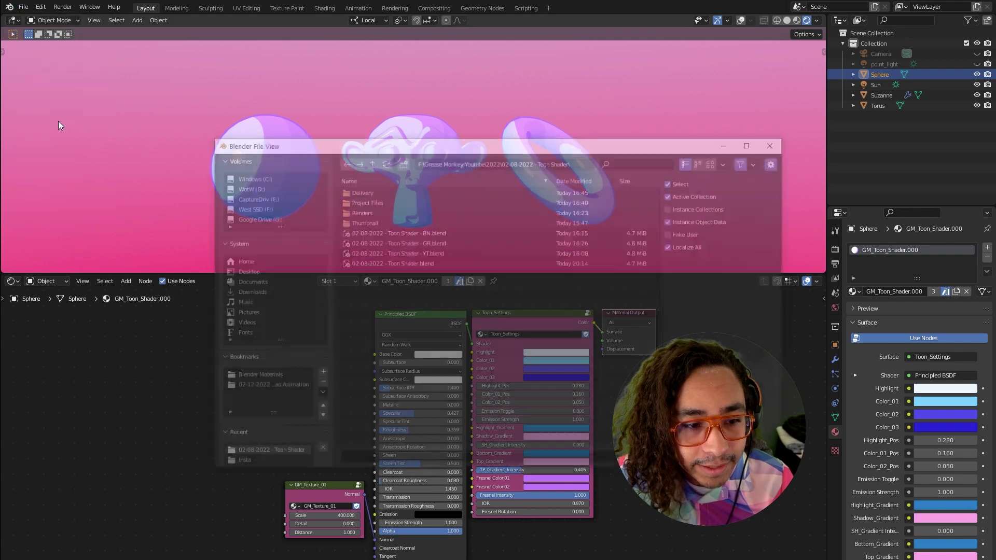
pyautogui.click(275, 377)
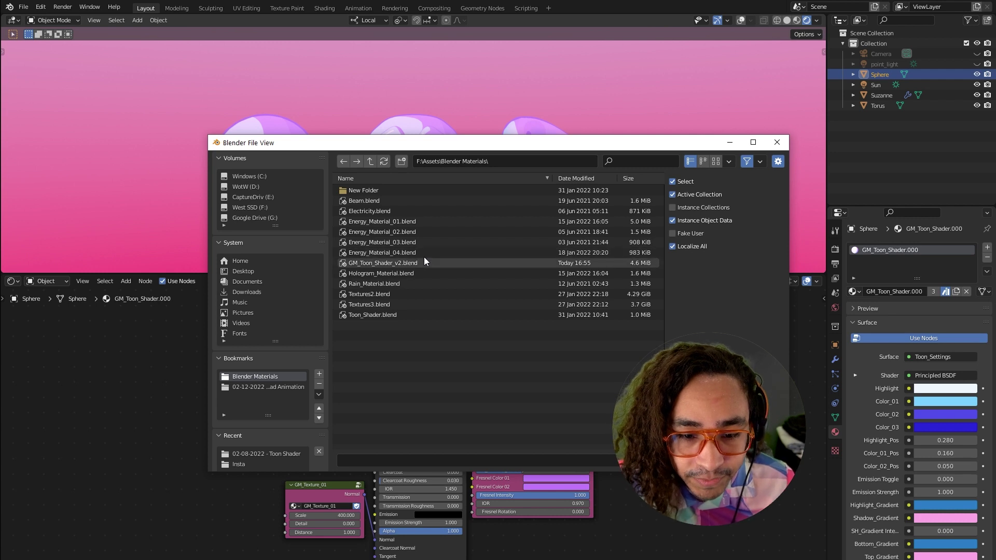
pyautogui.doubleClick(383, 263)
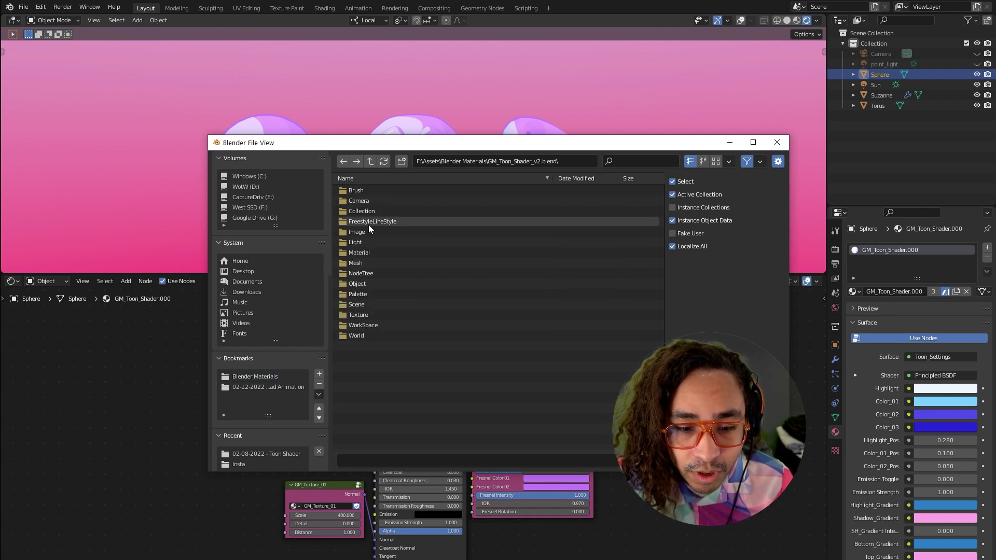
pyautogui.click(391, 251)
pyautogui.doubleClick(392, 253)
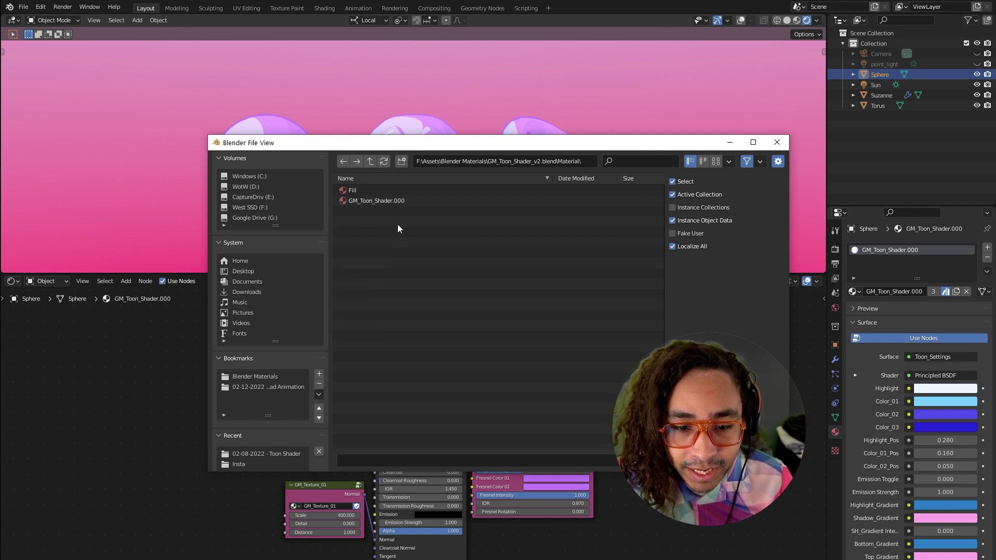
pyautogui.click(388, 201)
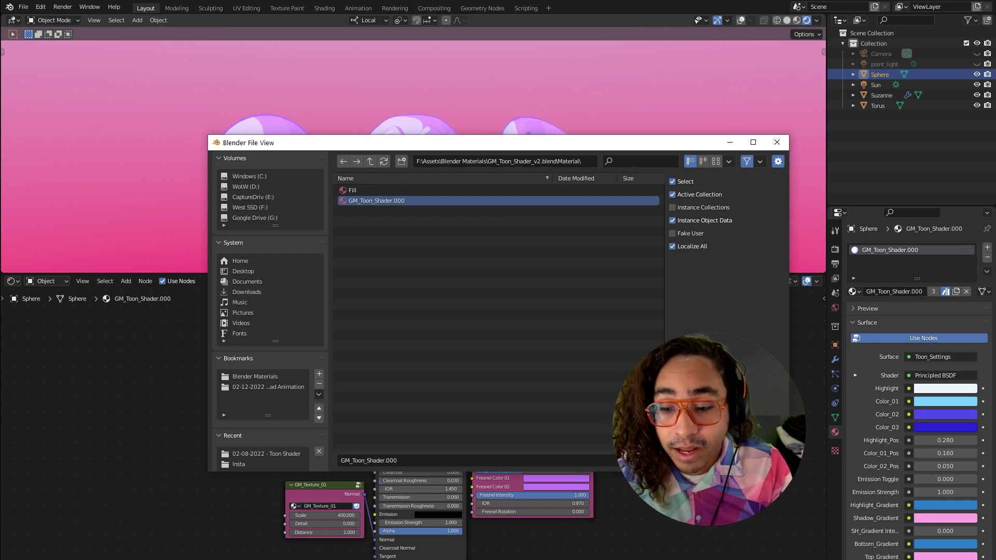
pyautogui.doubleClick(440, 200)
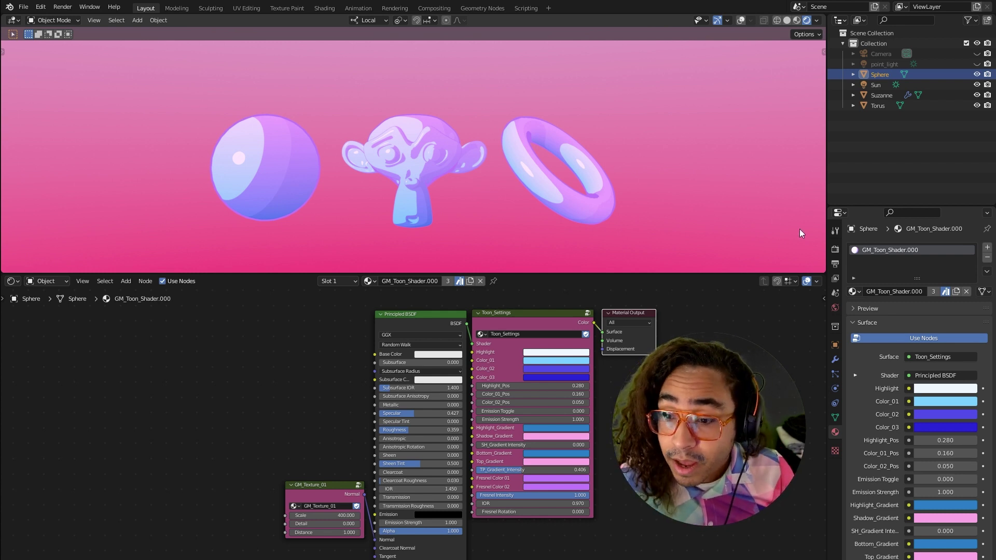
# Try the Filmic view transform in the scene's color management and return it to Standard
pyautogui.click(835, 250)
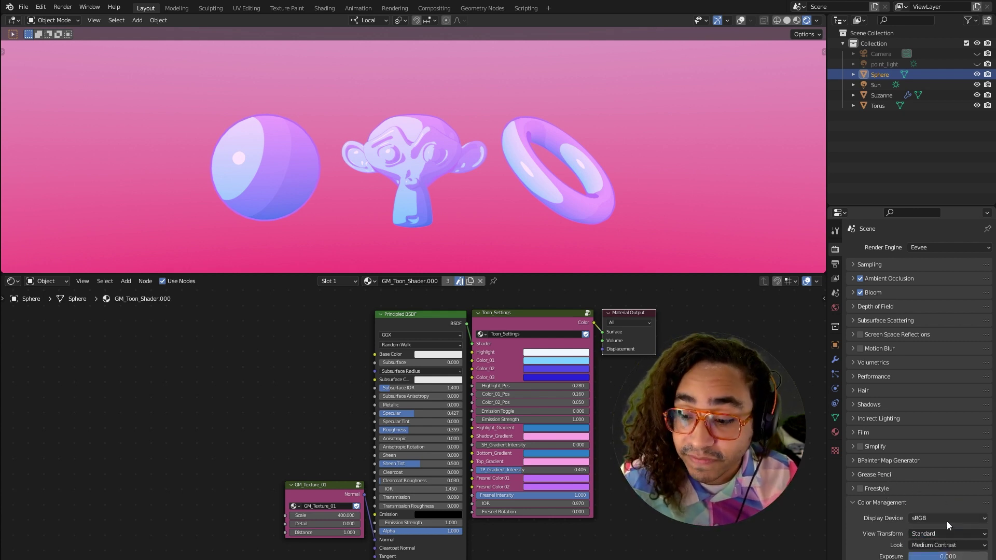
pyautogui.click(928, 534)
pyautogui.click(928, 556)
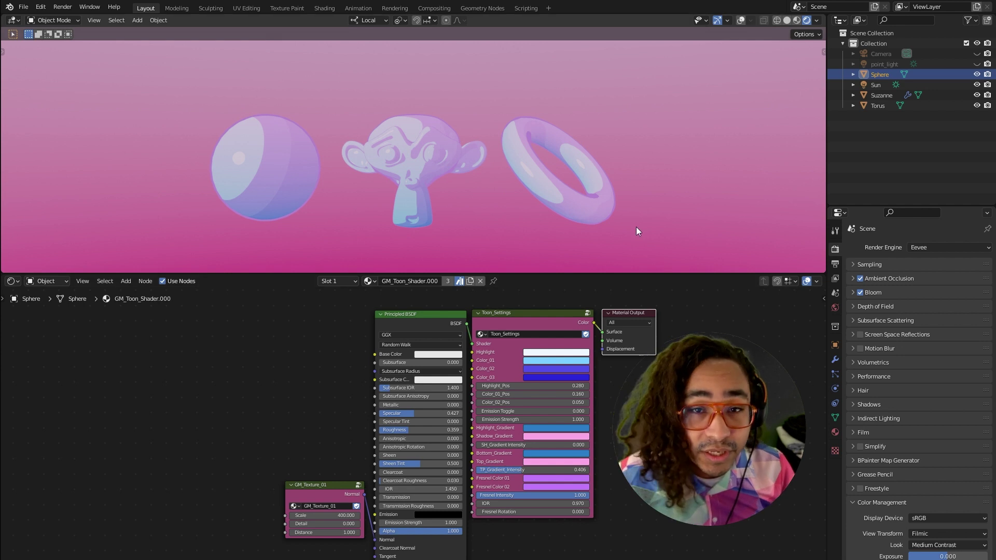
pyautogui.click(925, 533)
pyautogui.click(929, 541)
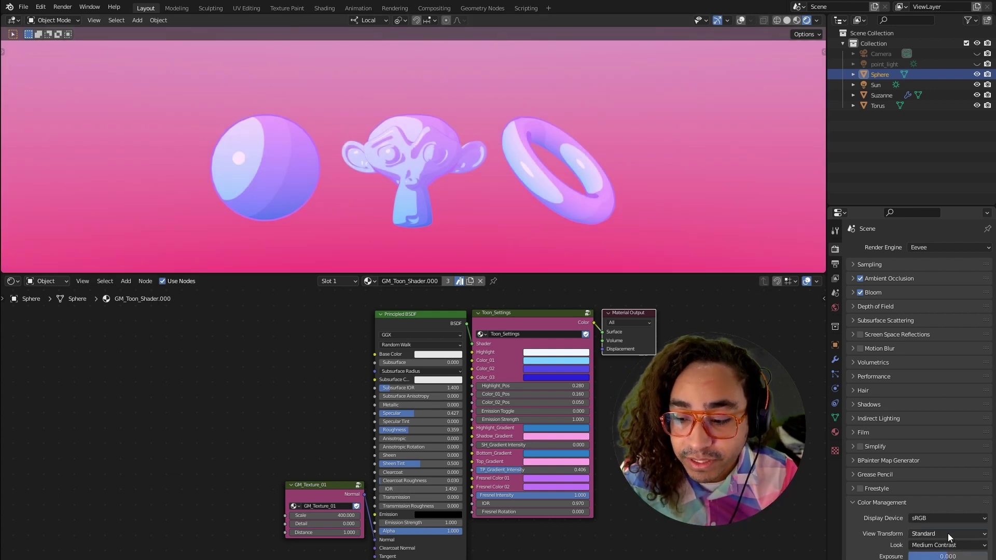
pyautogui.click(936, 544)
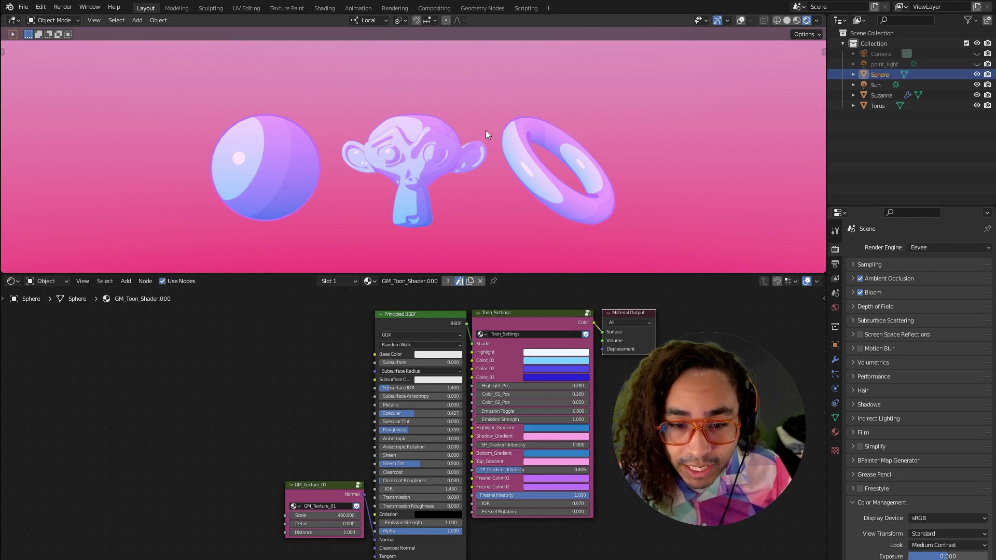
# Examine the sphere's toon shading bands alongside the highlight and color inputs of the Toon_Settings node
pyautogui.scroll(3, 485, 130)
pyautogui.scroll(2, 491, 141)
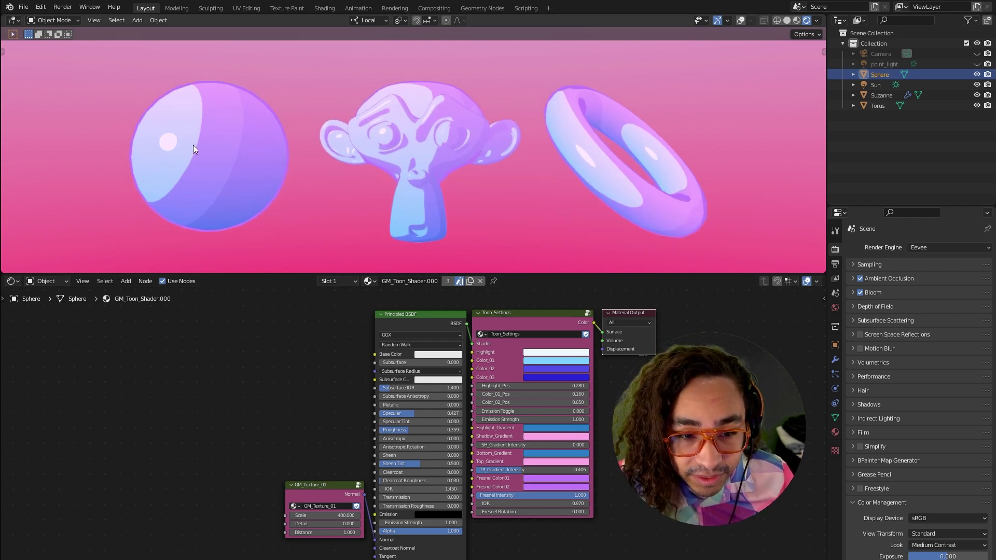
pyautogui.keyDown('shift'); pyautogui.moveTo(193, 144); pyautogui.dragTo(388, 142, button='middle'); pyautogui.keyUp('shift')
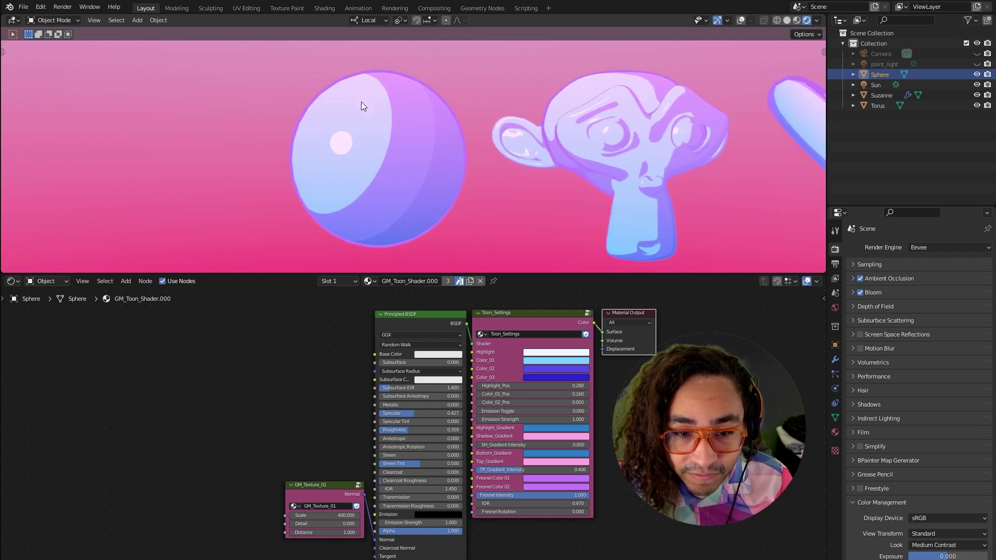
pyautogui.scroll(1, 627, 357)
pyautogui.scroll(2, 556, 359)
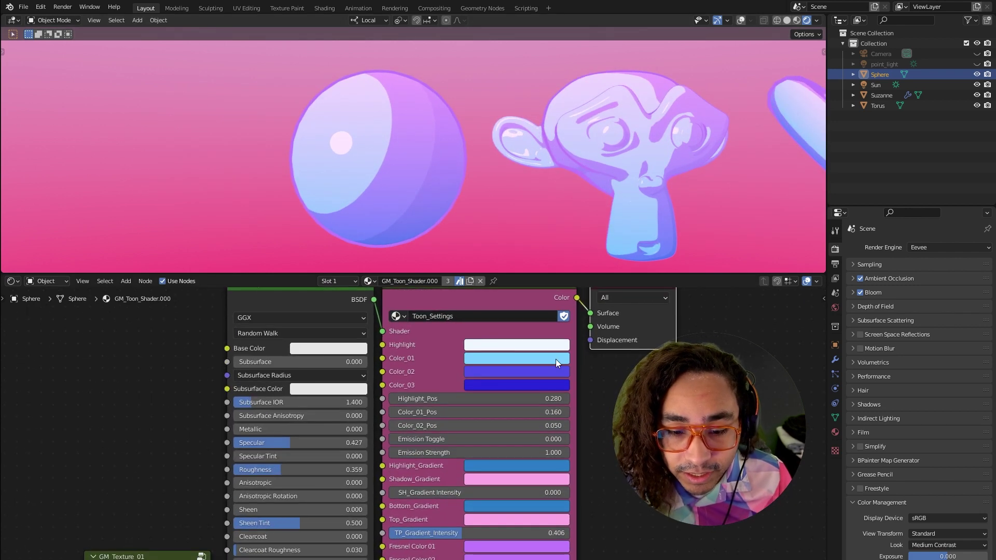
pyautogui.scroll(1, 556, 358)
pyautogui.scroll(1, 509, 382)
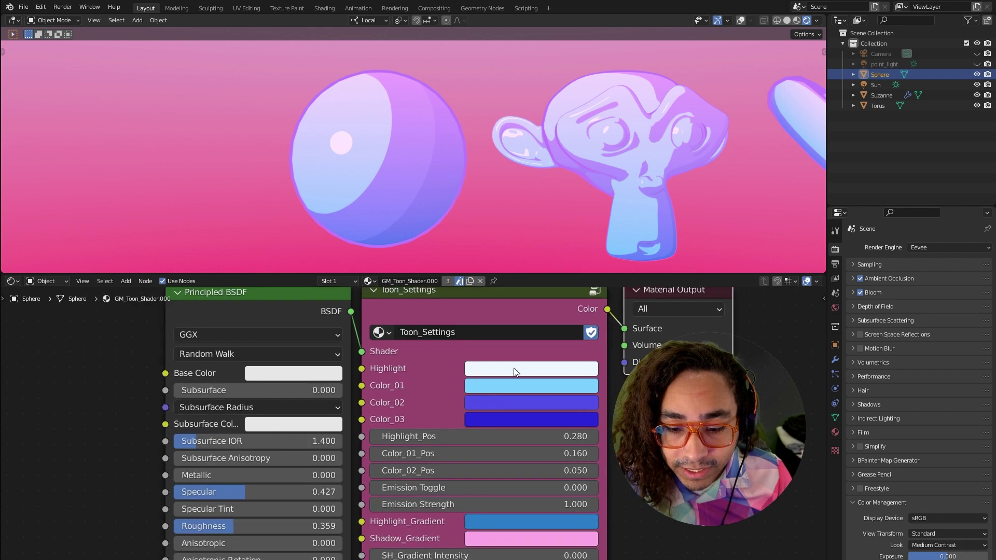
pyautogui.click(477, 305)
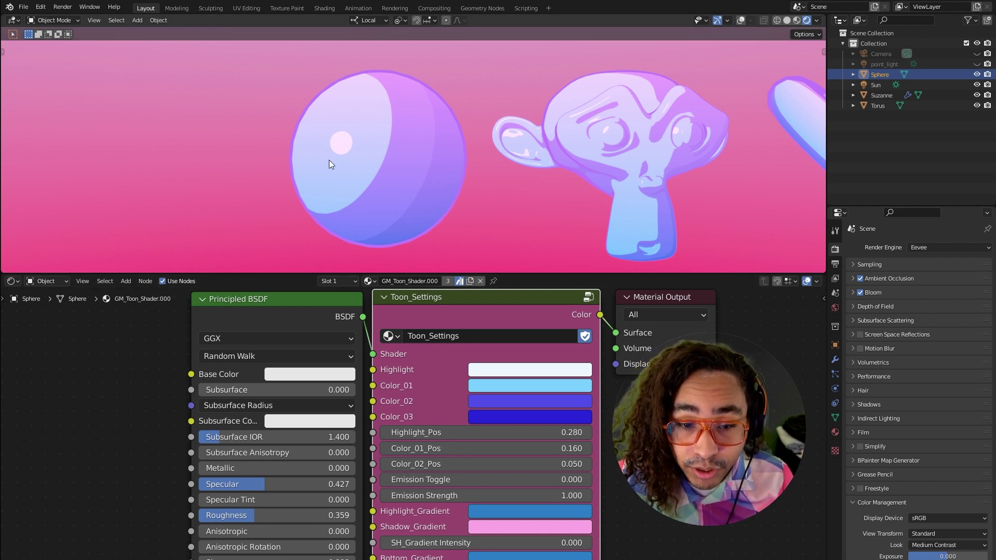
pyautogui.scroll(-2, 344, 139)
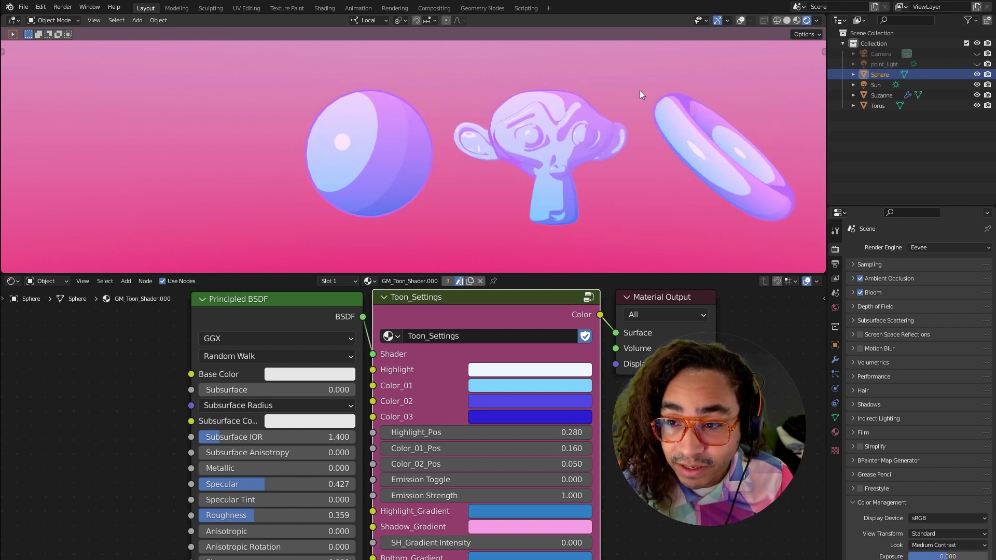
# Select the Sun light with viewport overlays shown and open its light properties
pyautogui.click(873, 83)
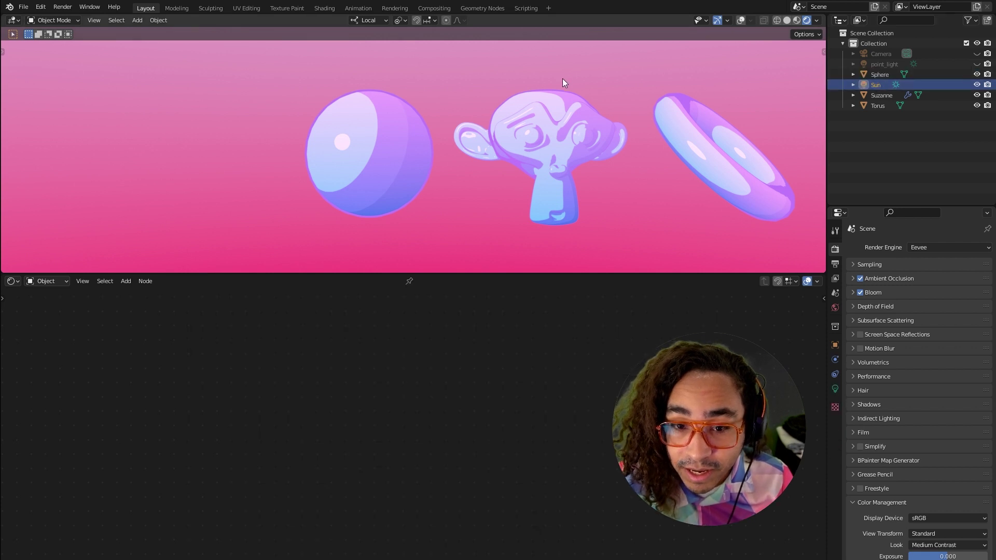
pyautogui.click(740, 19)
pyautogui.scroll(-3, 446, 114)
pyautogui.keyDown('shift'); pyautogui.moveTo(393, 98); pyautogui.dragTo(414, 164, button='middle'); pyautogui.keyUp('shift')
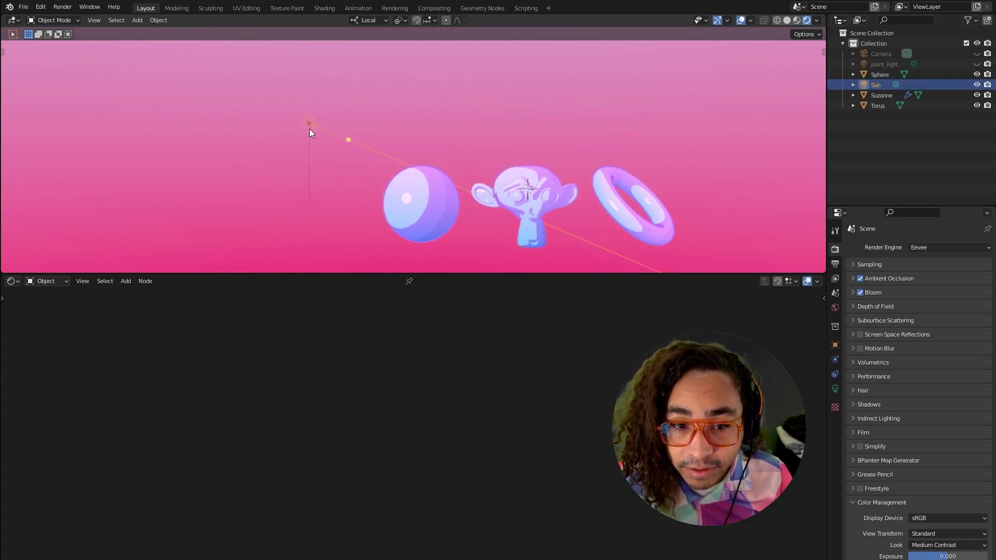
pyautogui.click(834, 388)
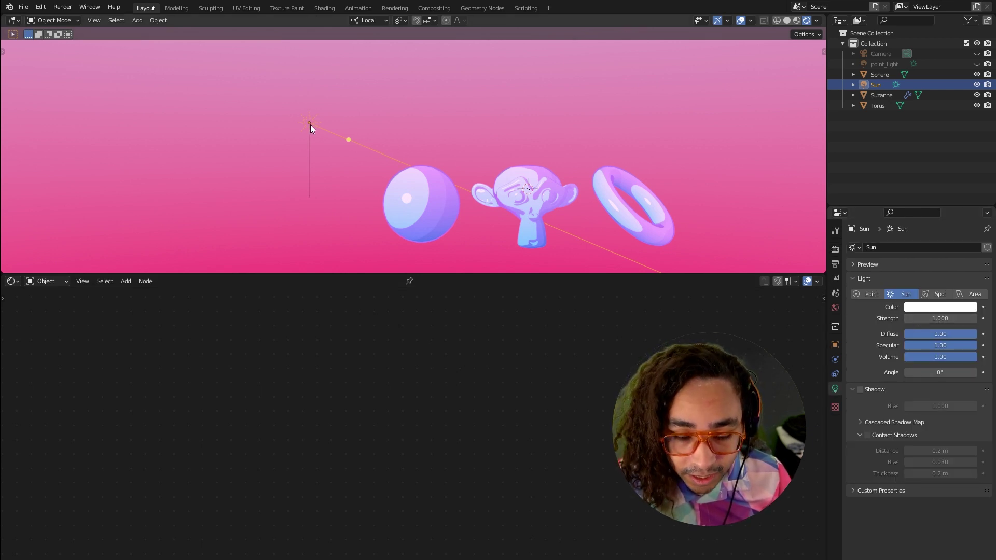
# Try rotating the Sun light freely to shift the shading on the three objects
pyautogui.press('r')
pyautogui.press('r')
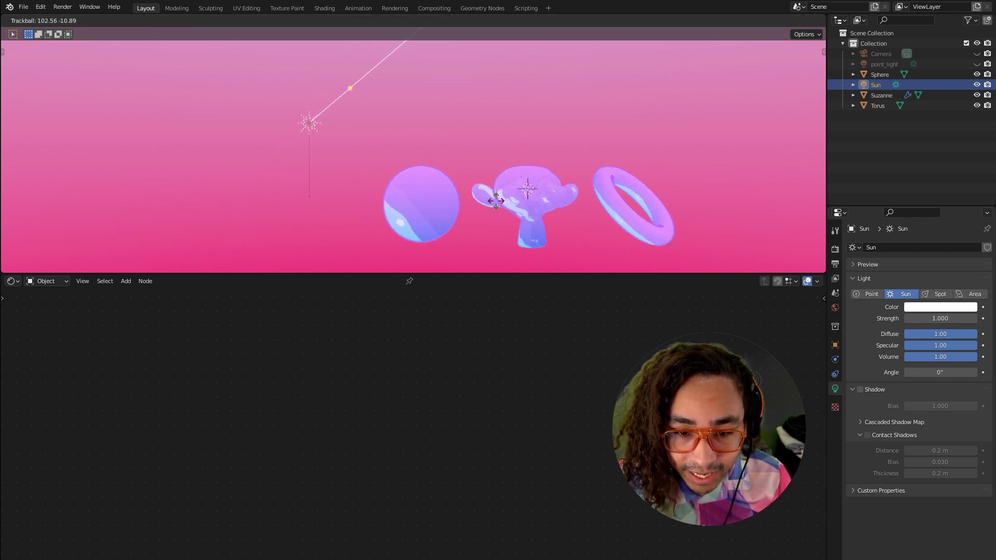
pyautogui.click(391, 169)
# Select the sphere and set TP_Gradient_Intensity to 0 in its Toon_Settings node
pyautogui.click(427, 192)
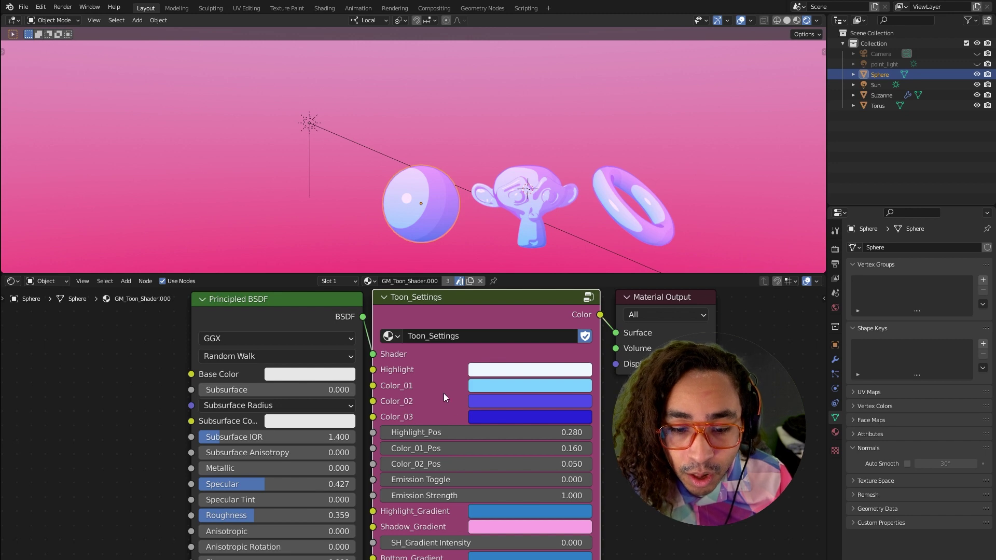
pyautogui.scroll(1, 404, 366)
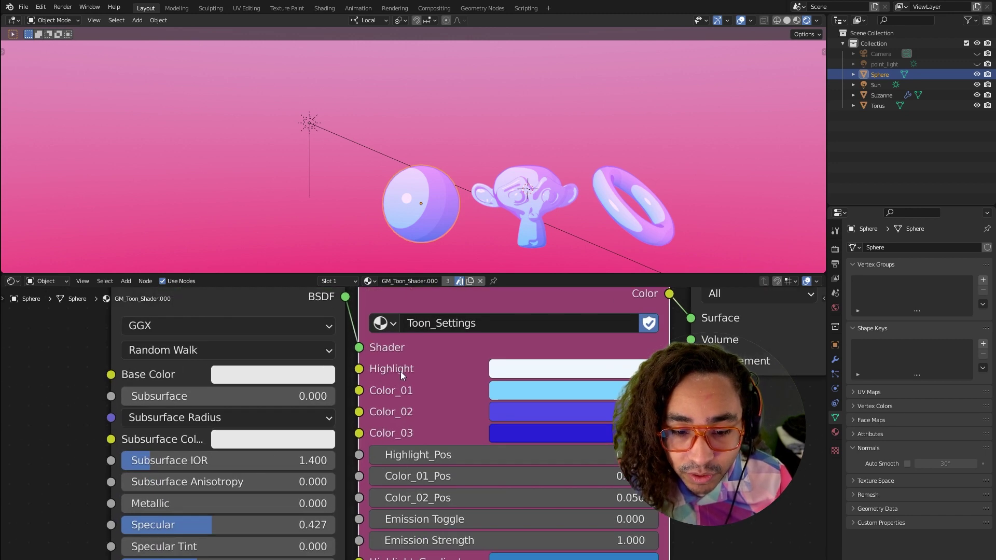
pyautogui.scroll(1, 555, 373)
pyautogui.scroll(4, 427, 205)
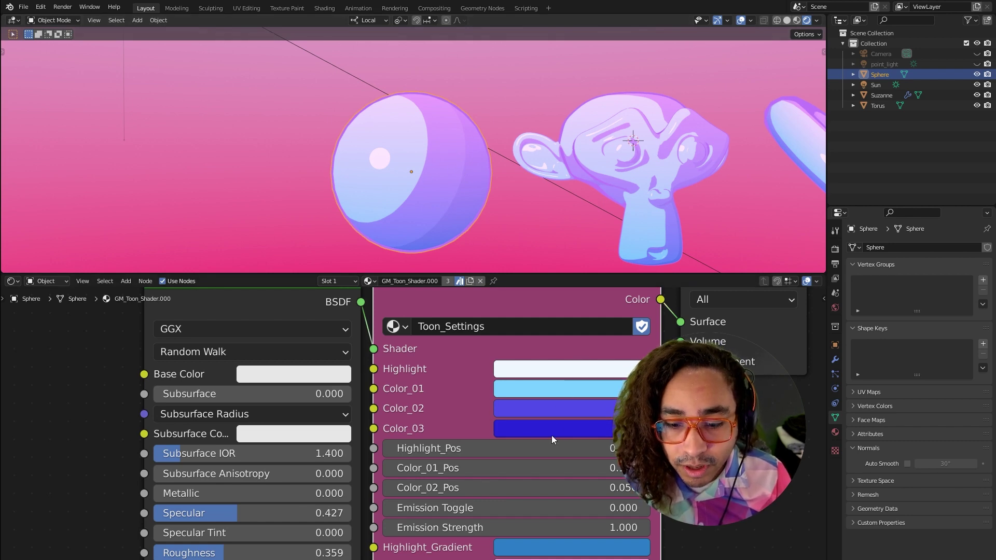
pyautogui.scroll(-1, 559, 375)
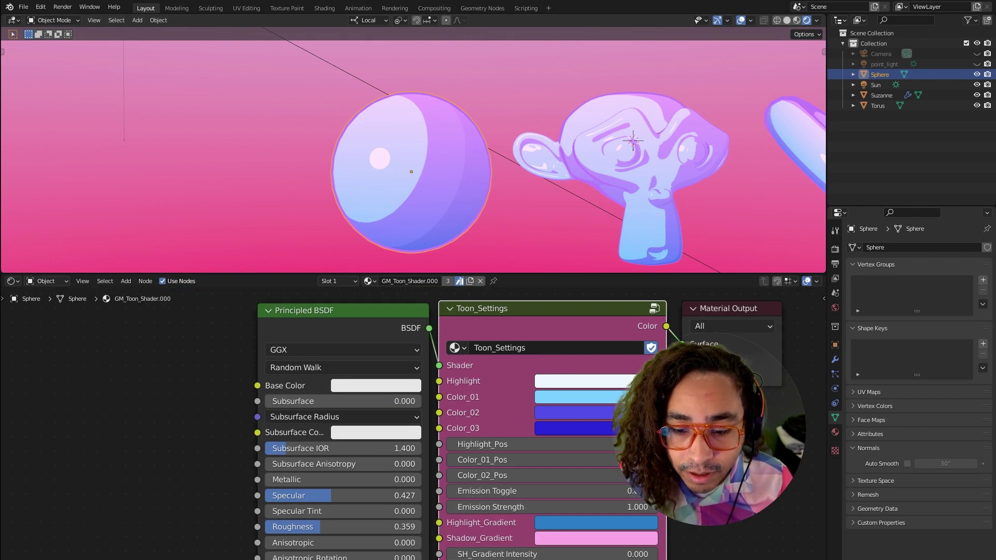
pyautogui.moveTo(559, 376); pyautogui.dragTo(545, 247, button='middle')
pyautogui.moveTo(505, 461); pyautogui.dragTo(501, 474, button='middle')
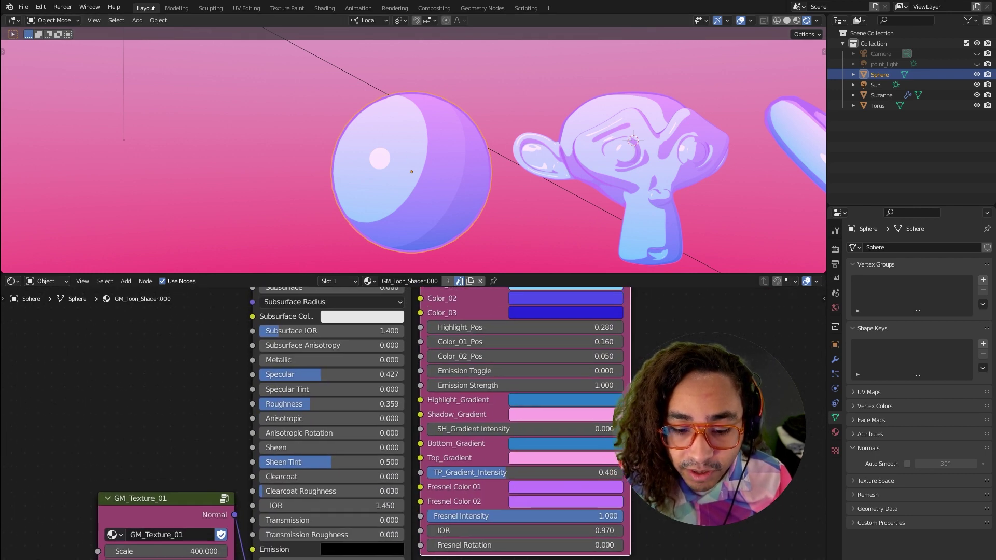
pyautogui.moveTo(500, 472); pyautogui.dragTo(438, 473)
# Set the Fresnel Intensity of the Toon_Settings node to 0
pyautogui.moveTo(518, 415); pyautogui.dragTo(476, 535, button='middle')
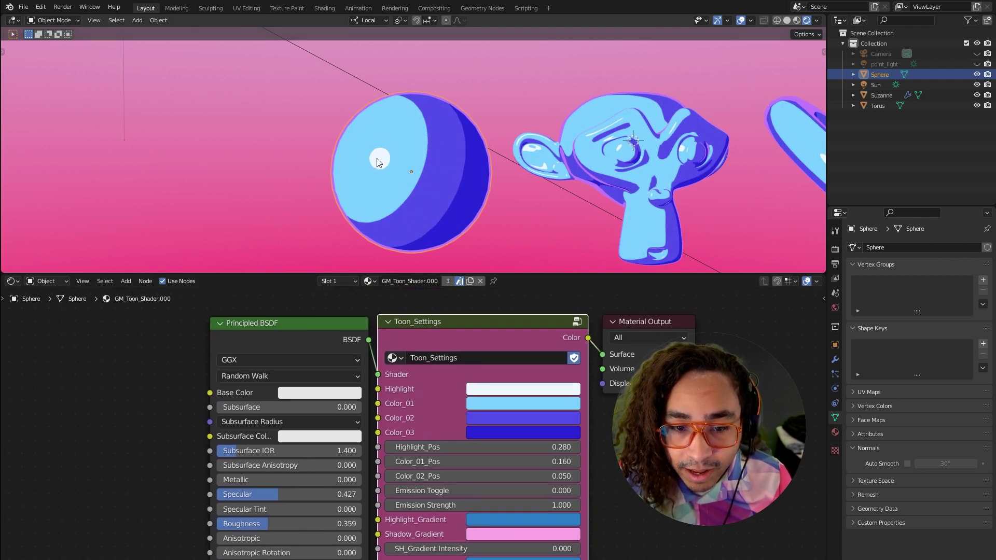
pyautogui.scroll(1, 467, 423)
pyautogui.scroll(-2, 556, 355)
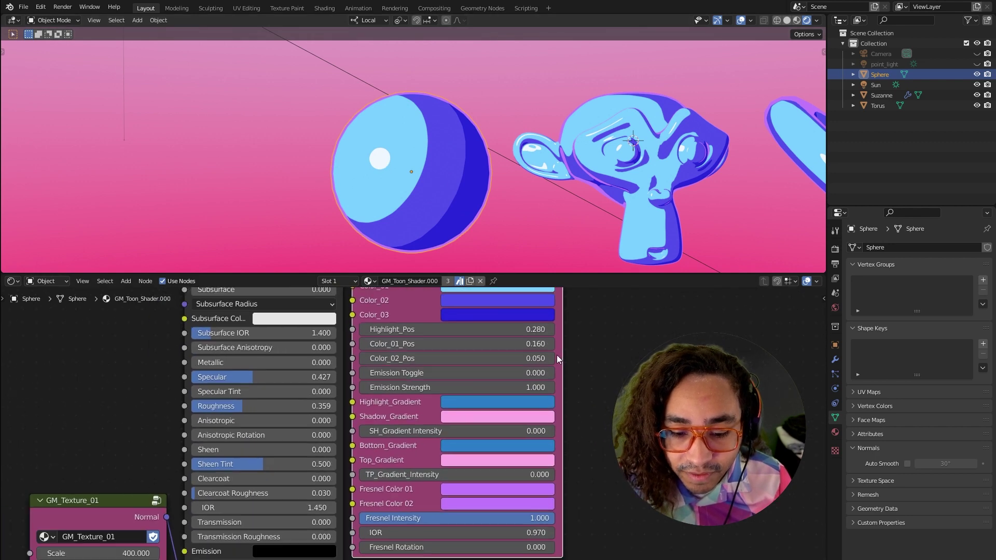
pyautogui.moveTo(487, 508); pyautogui.dragTo(379, 510)
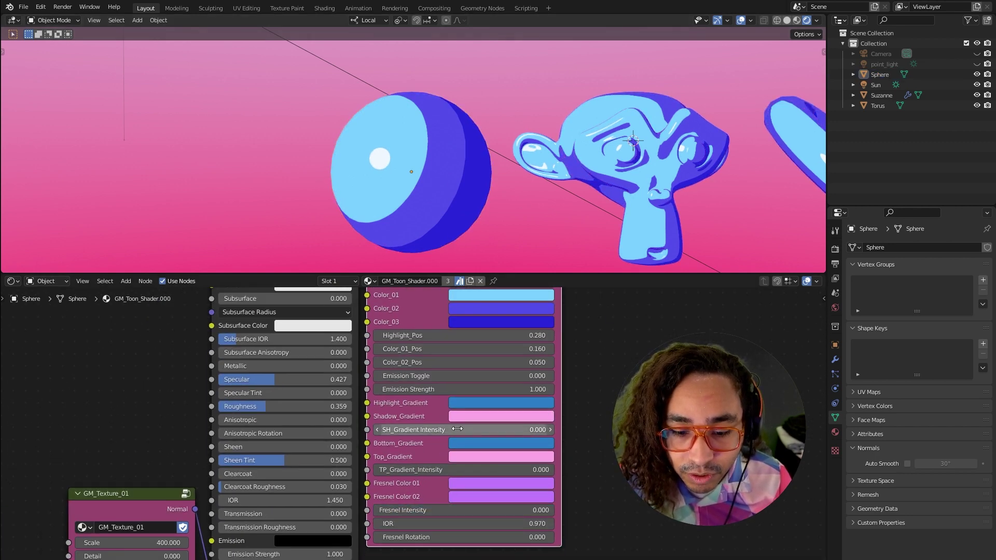
# Change the Highlight color of the Toon_Settings node to bright yellow
pyautogui.scroll(1, 477, 156)
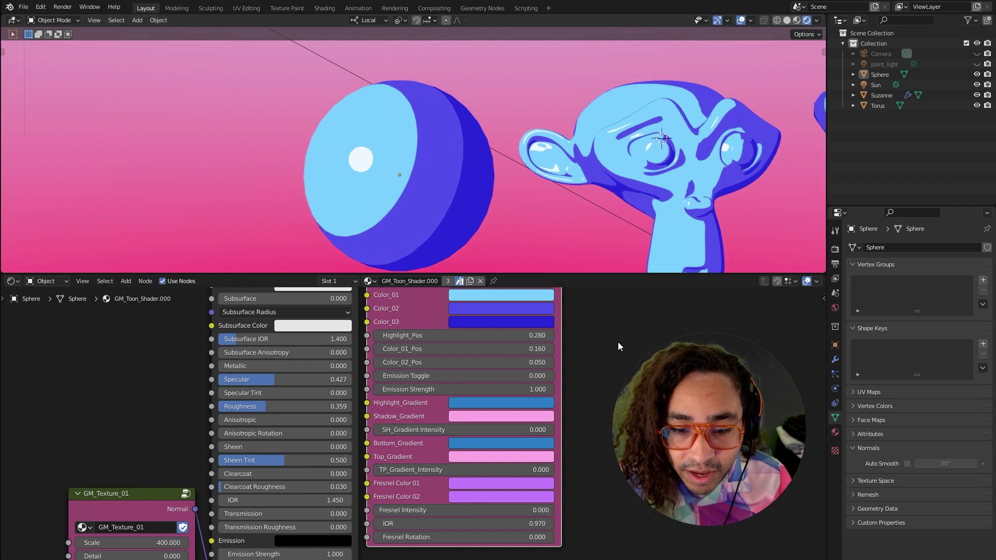
pyautogui.moveTo(618, 342); pyautogui.dragTo(609, 415, button='middle')
pyautogui.click(483, 370)
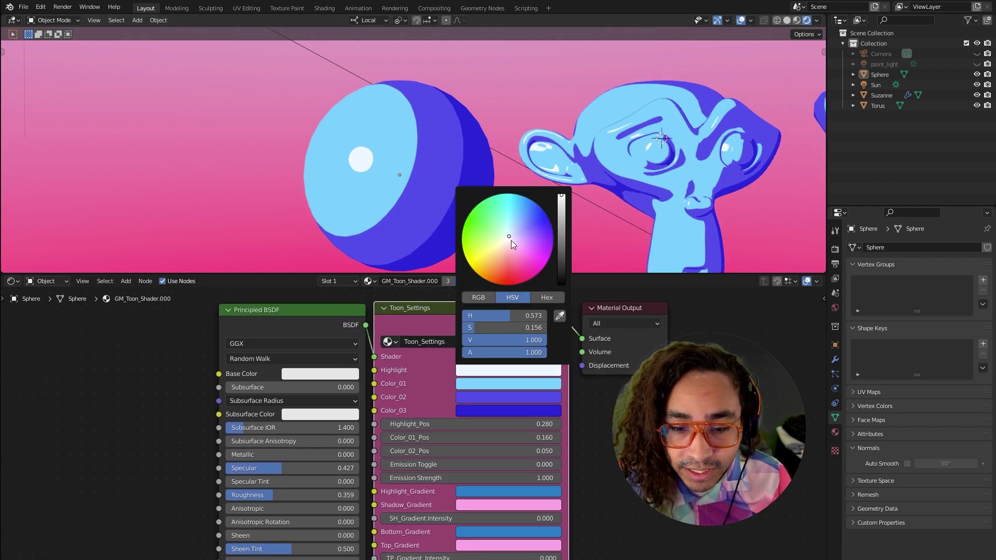
pyautogui.moveTo(512, 241)
pyautogui.mouseDown()
pyautogui.moveTo(498, 267)
pyautogui.moveTo(513, 265)
pyautogui.moveTo(490, 252)
pyautogui.moveTo(521, 254)
pyautogui.moveTo(480, 255)
pyautogui.mouseUp()
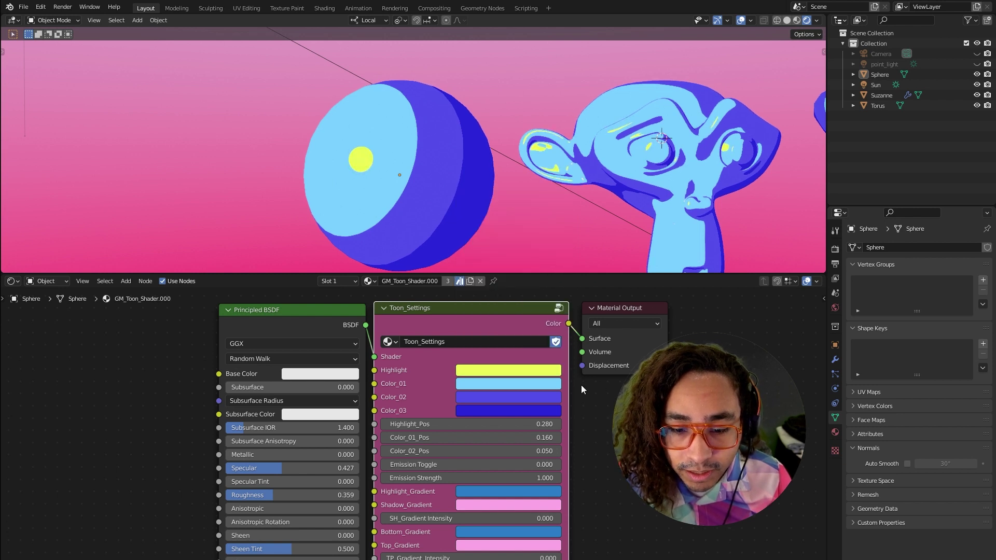
# Undo the yellow Highlight, make it white, and set Color_01 to light pink with hue 0.975 and saturation 0.576
pyautogui.hotkey('ctrl', 'z')
pyautogui.click(503, 368)
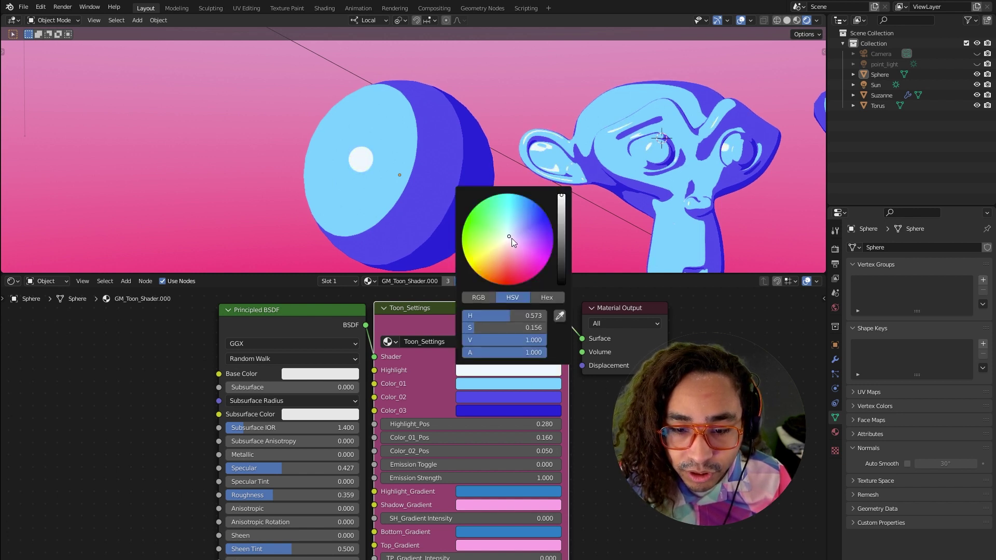
pyautogui.moveTo(512, 238); pyautogui.dragTo(511, 266)
pyautogui.click(506, 383)
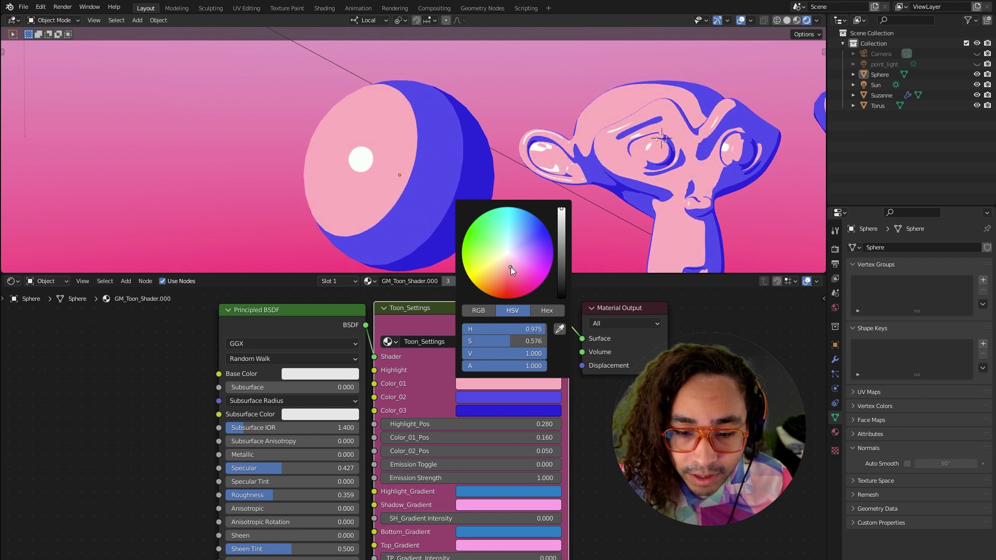
# Change Color_02 of the Toon_Settings node to a deep pink
pyautogui.click(488, 397)
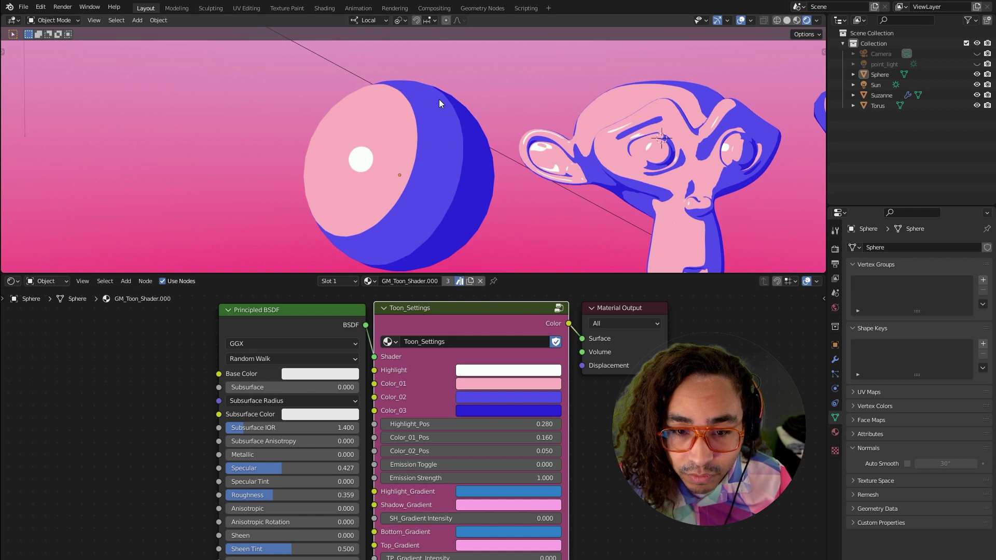
pyautogui.click(503, 398)
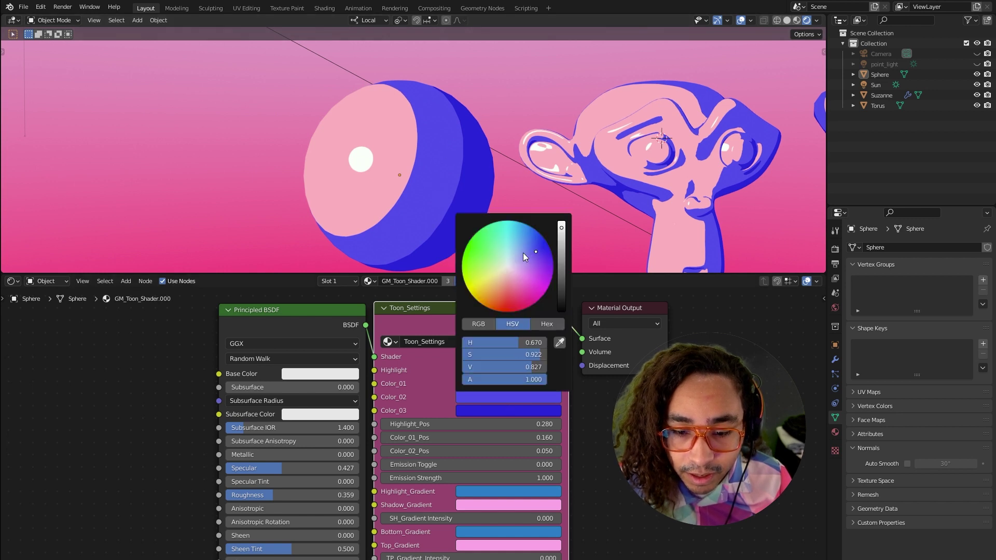
pyautogui.moveTo(522, 253); pyautogui.dragTo(512, 301)
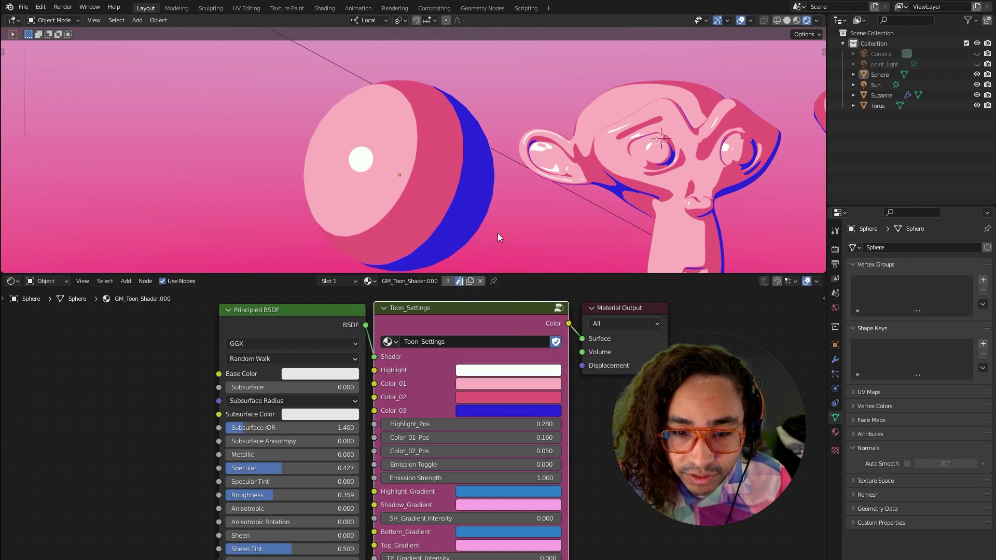
# Change Color_03 of the Toon_Settings node to a saturated red
pyautogui.click(493, 412)
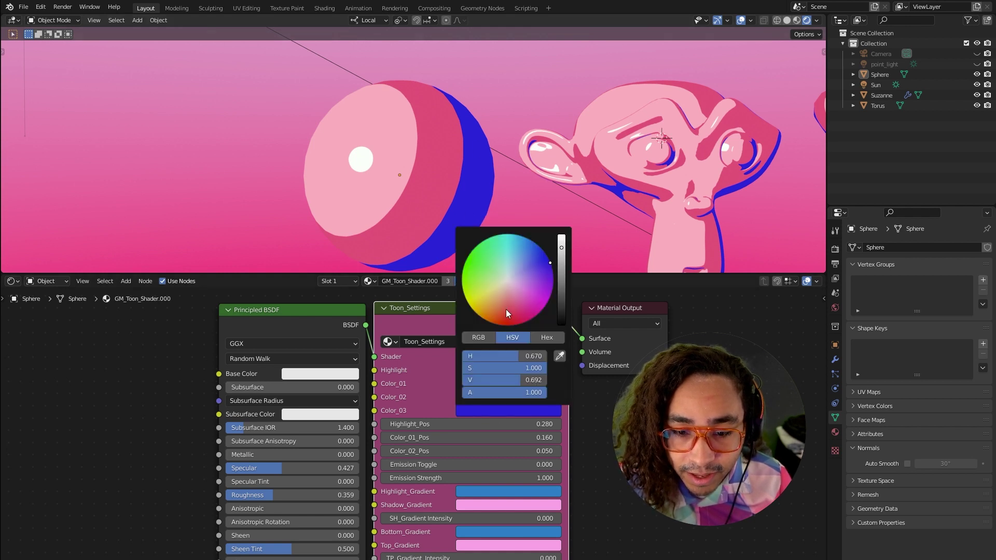
pyautogui.moveTo(512, 288); pyautogui.dragTo(510, 326)
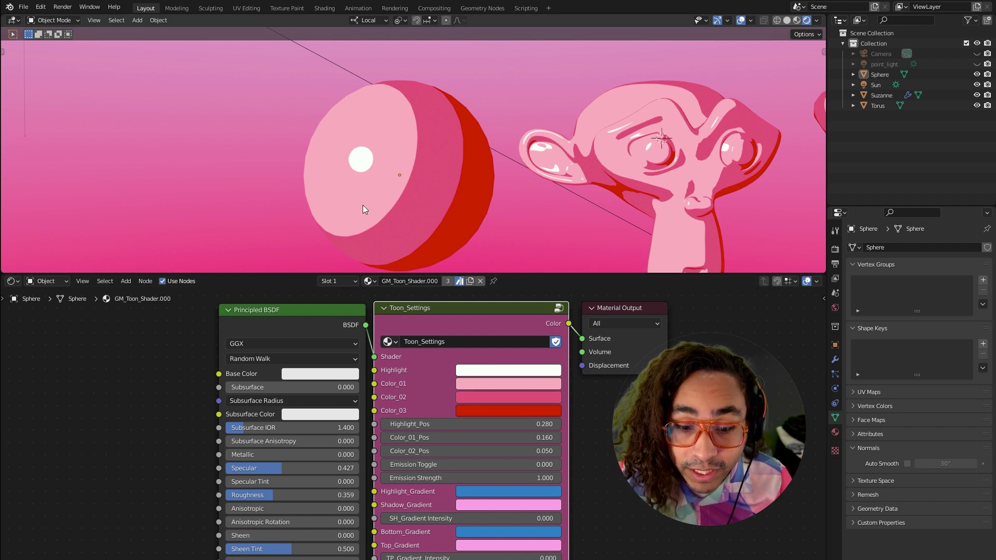
pyautogui.scroll(1, 612, 467)
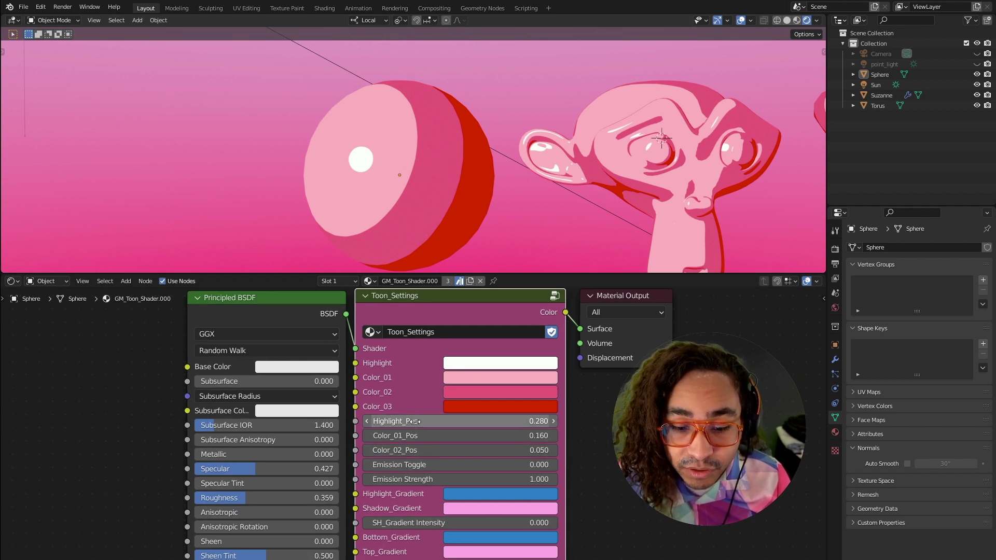
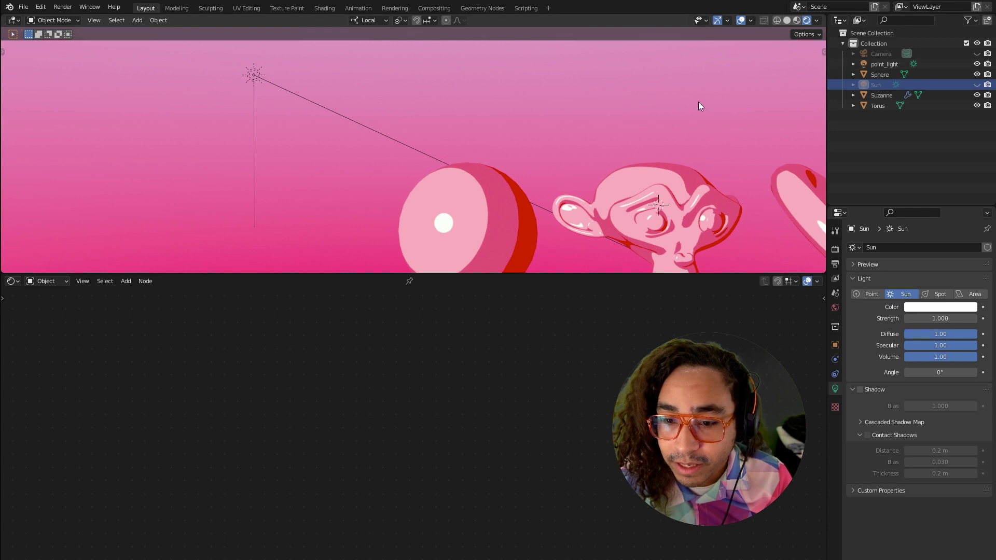
# Select the point_light object and change its light type to Point
pyautogui.moveTo(698, 102); pyautogui.dragTo(496, 122, button='middle')
pyautogui.click(277, 49)
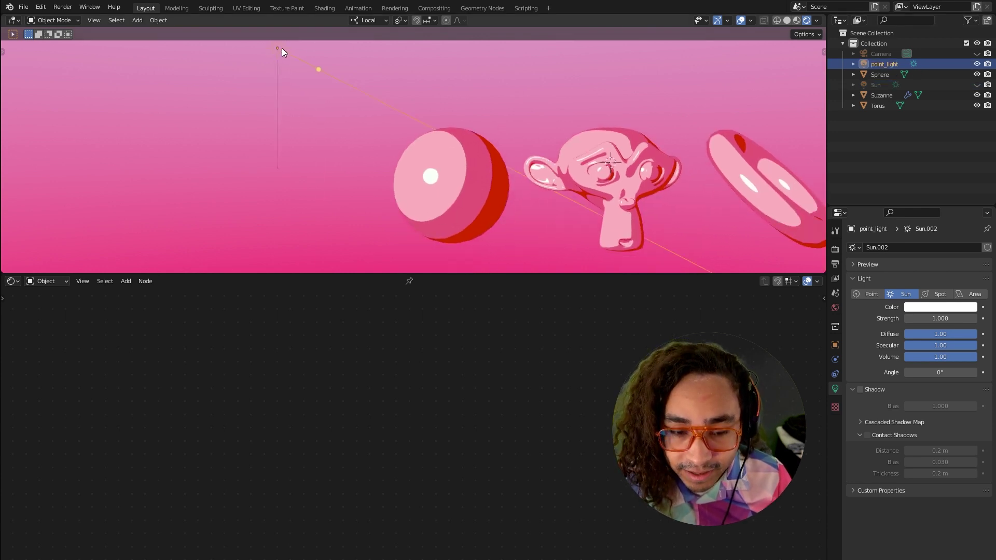
pyautogui.press('r')
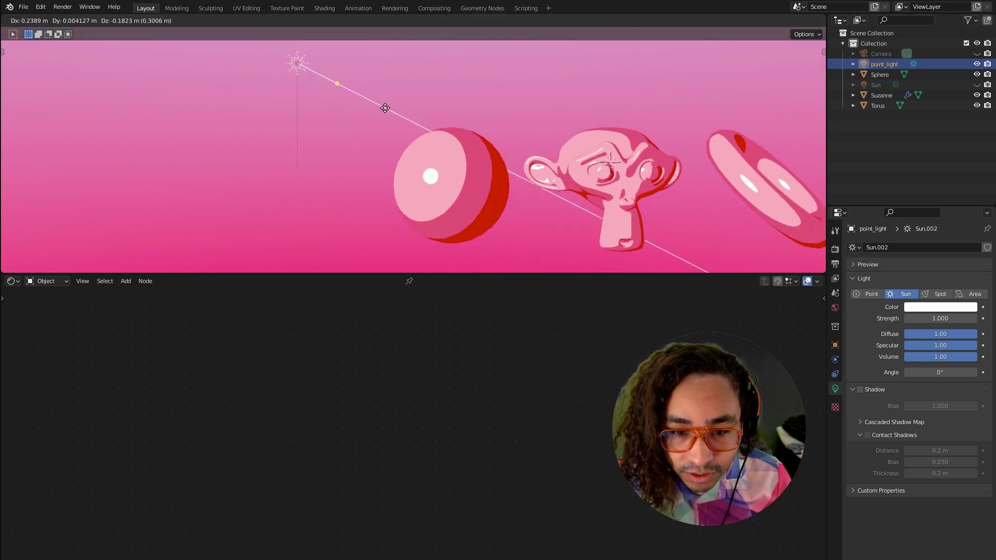
pyautogui.rightClick(493, 185)
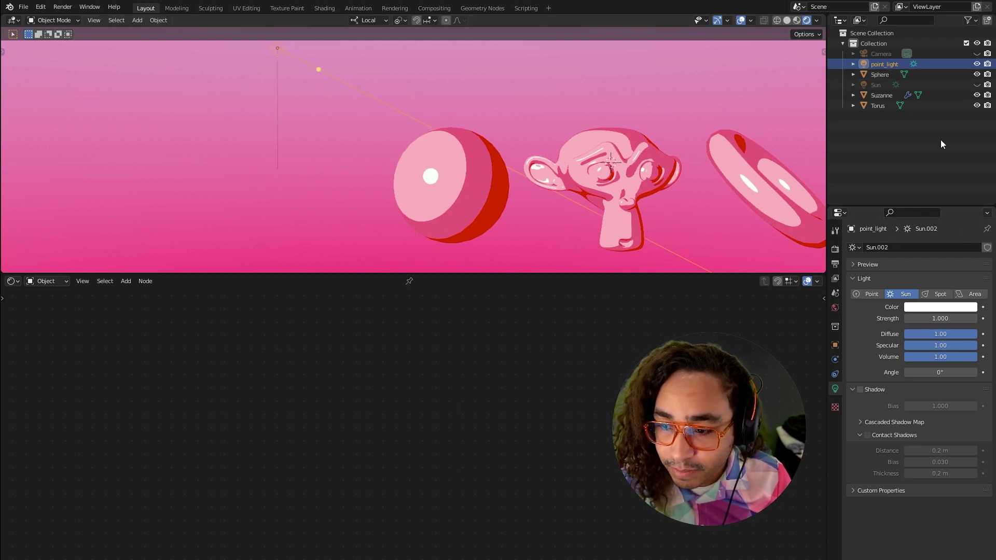
pyautogui.click(870, 294)
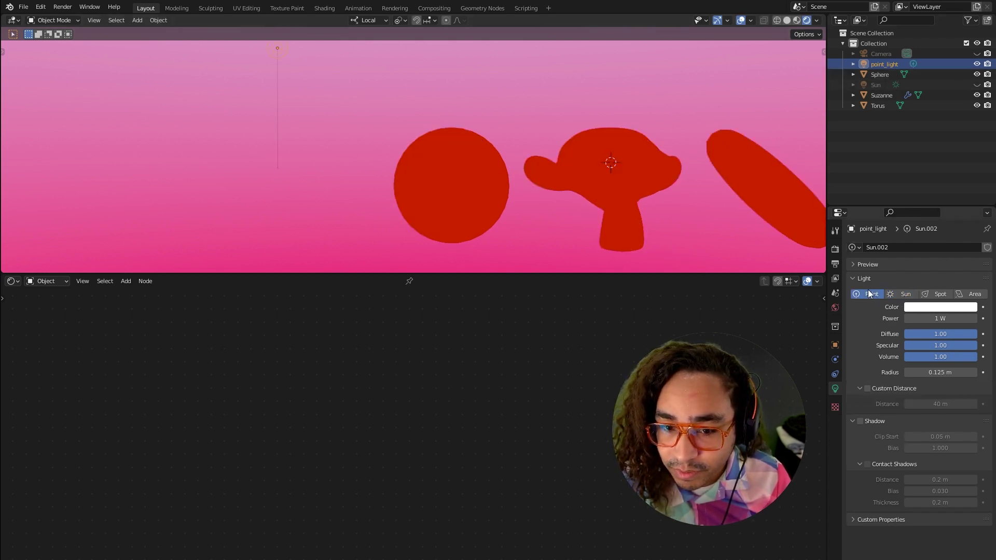
# Move point_light freely toward the sphere, about 1.01 m in X and -1.19 m in Z
pyautogui.press('g')
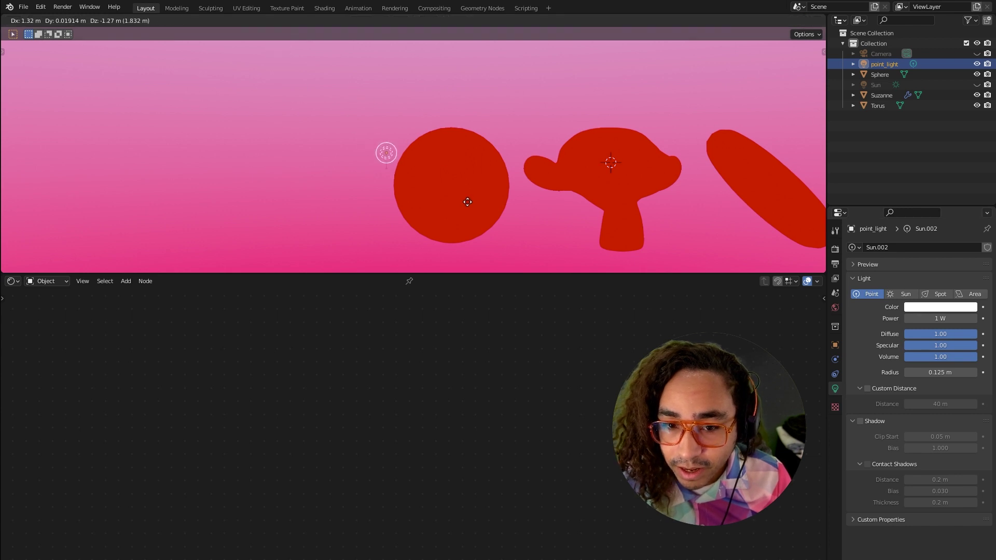
pyautogui.rightClick(368, 150)
pyautogui.press('g')
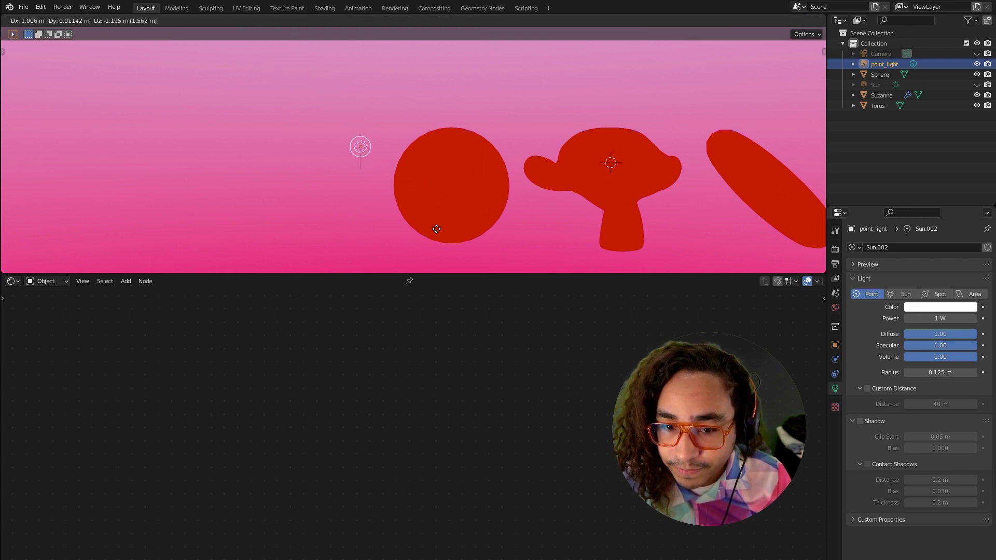
pyautogui.click(436, 224)
# Split off a second 3D view and move point_light about 0.72 m in X, 0.21 m in Y and -0.52 m in Z
pyautogui.moveTo(680, 229); pyautogui.dragTo(438, 205, button='middle')
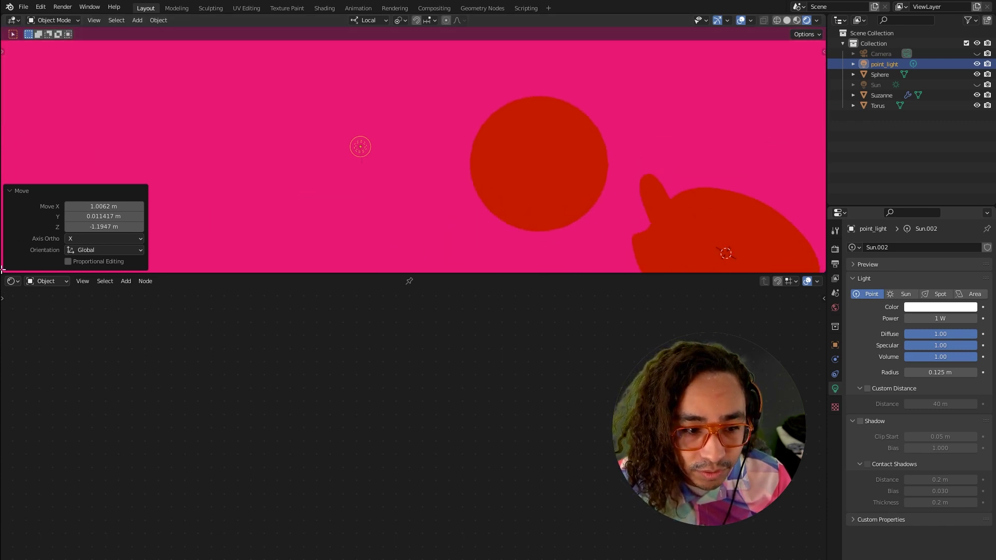
pyautogui.moveTo(11, 266); pyautogui.dragTo(298, 237)
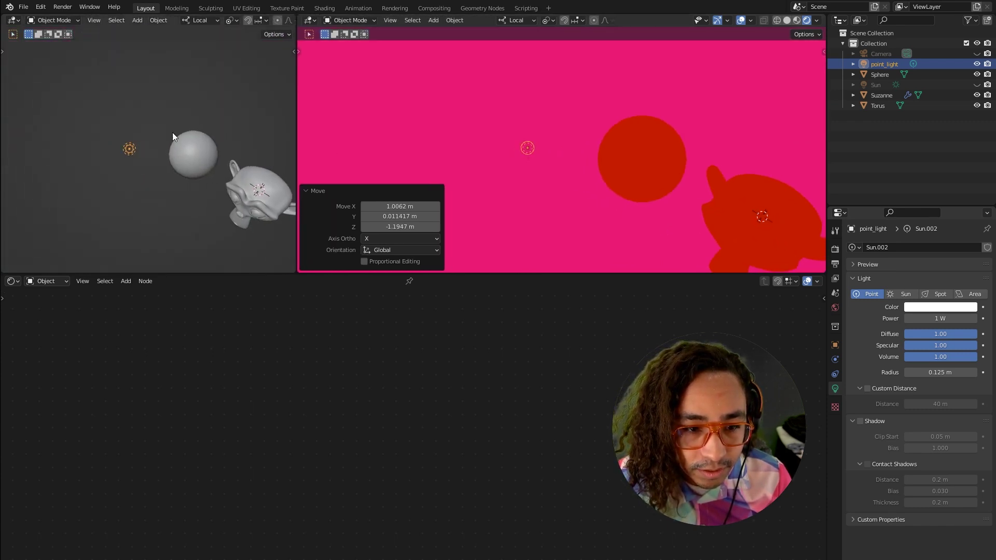
pyautogui.moveTo(172, 132); pyautogui.dragTo(223, 167, button='middle')
pyautogui.press('g')
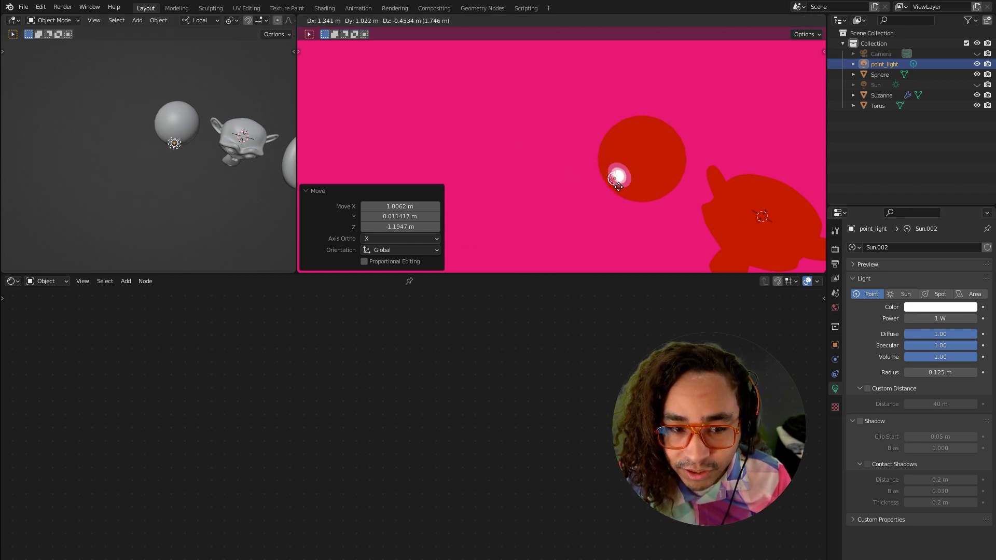
pyautogui.click(561, 193)
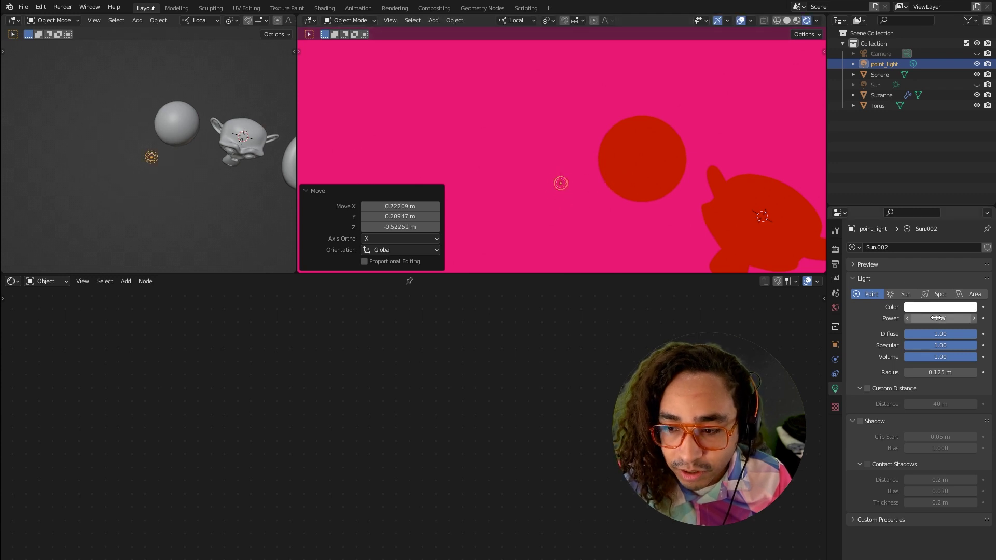
# Try a Power of 100 W for the point light and settle on 50 W
pyautogui.press('Return')
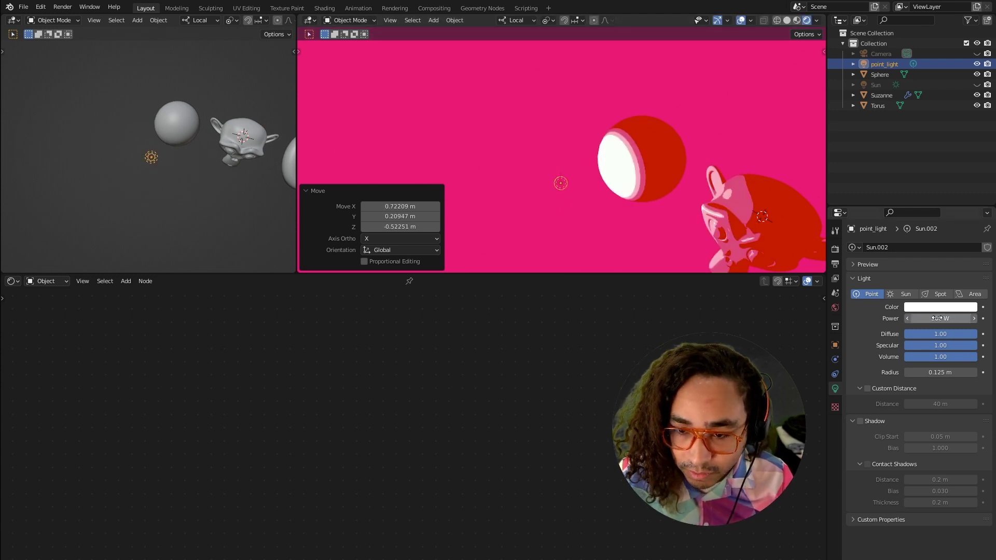
pyautogui.click(921, 318)
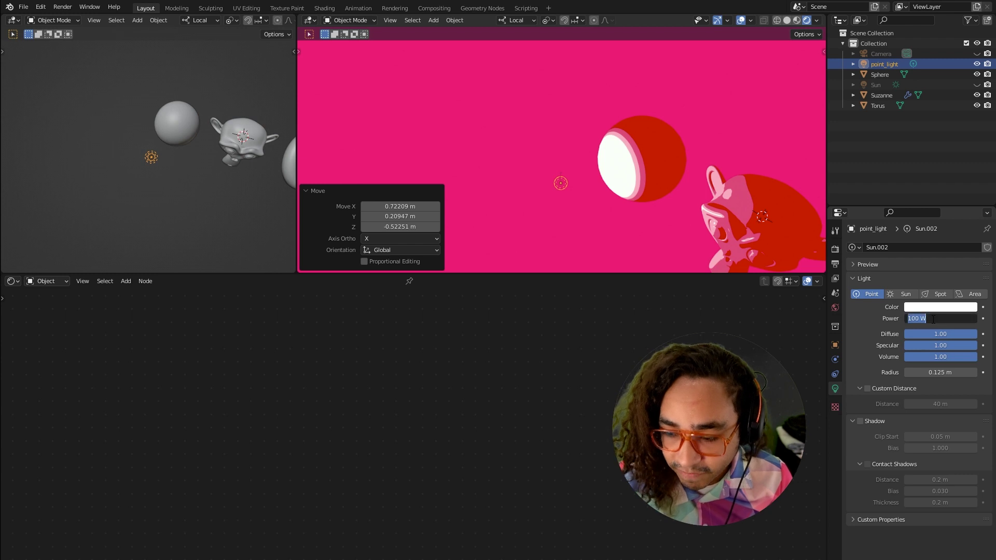
pyautogui.write('50')
pyautogui.press('Return')
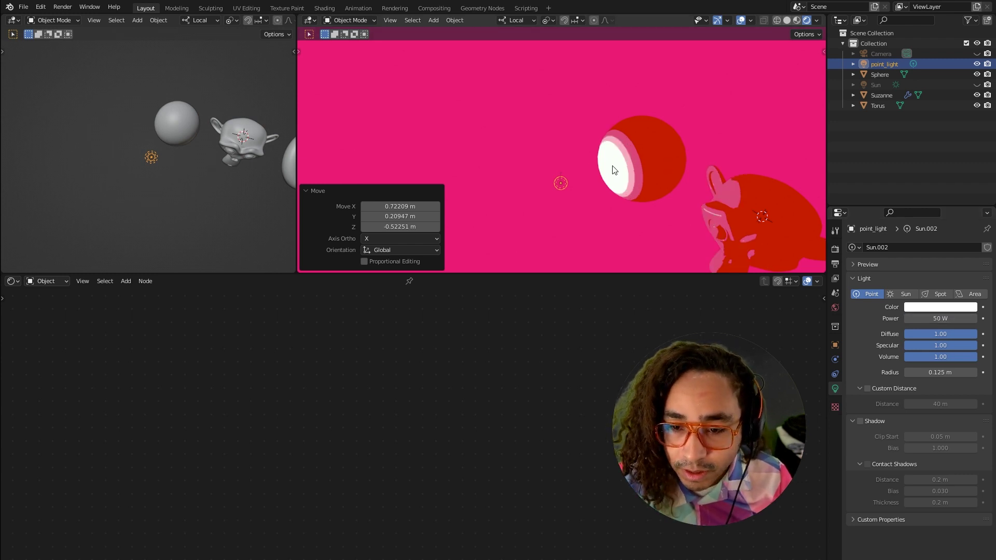
# Reposition point_light freely just beside the sphere and select the sphere to show its Toon_Settings node
pyautogui.scroll(-3, 614, 170)
pyautogui.click(560, 185)
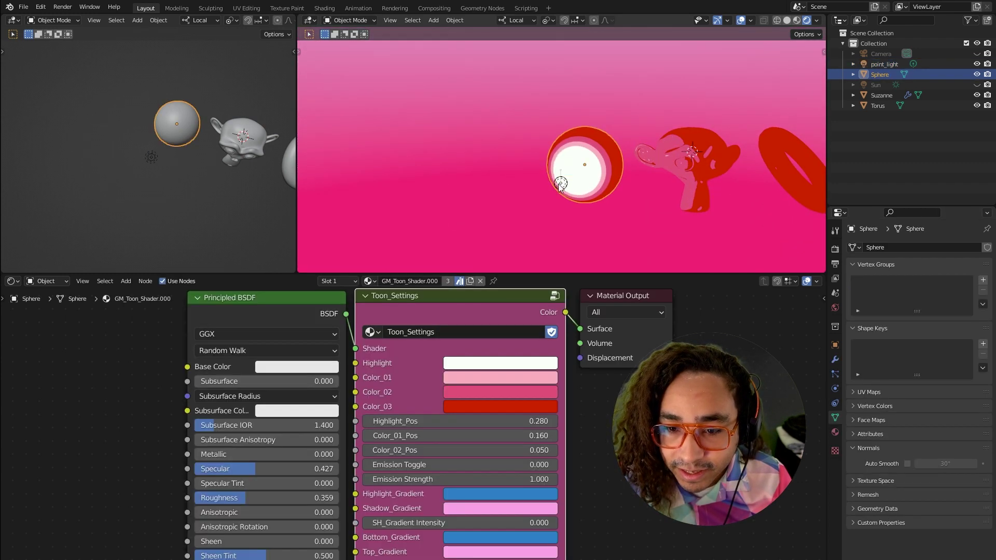
pyautogui.click(560, 184)
pyautogui.click(560, 184)
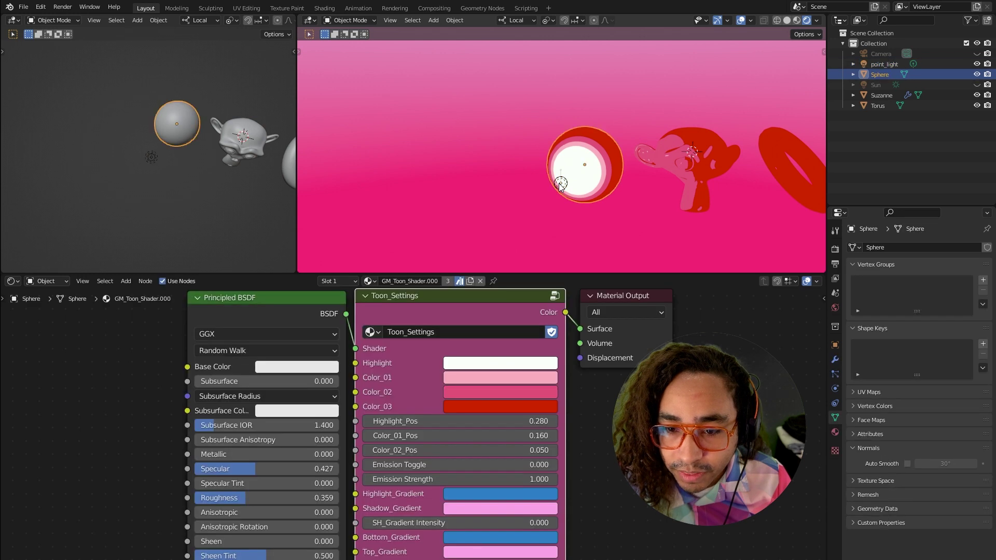
pyautogui.moveTo(560, 184); pyautogui.dragTo(547, 166)
pyautogui.click(567, 166)
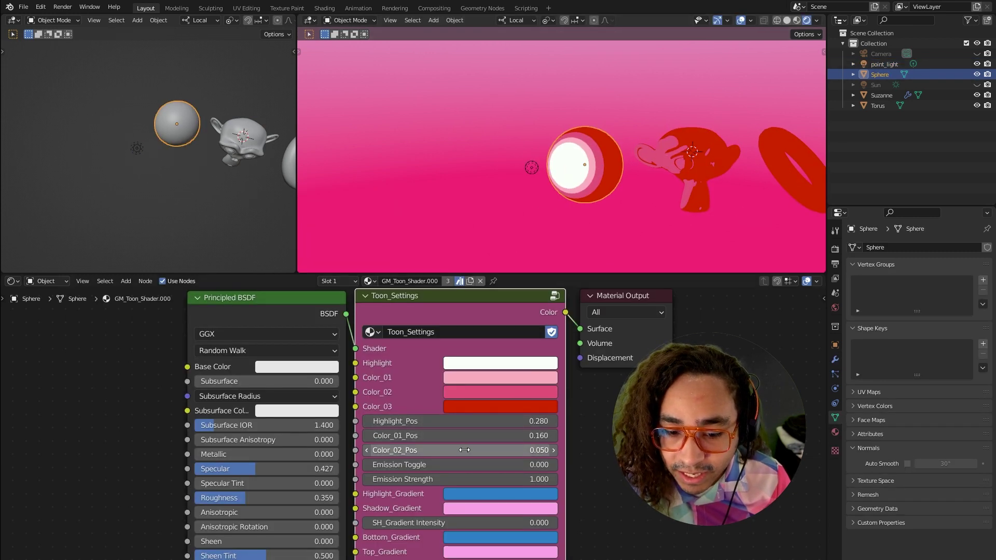
# Select point_light and set its Power to 43.7 W and its Radius to 1.31 m
pyautogui.click(531, 168)
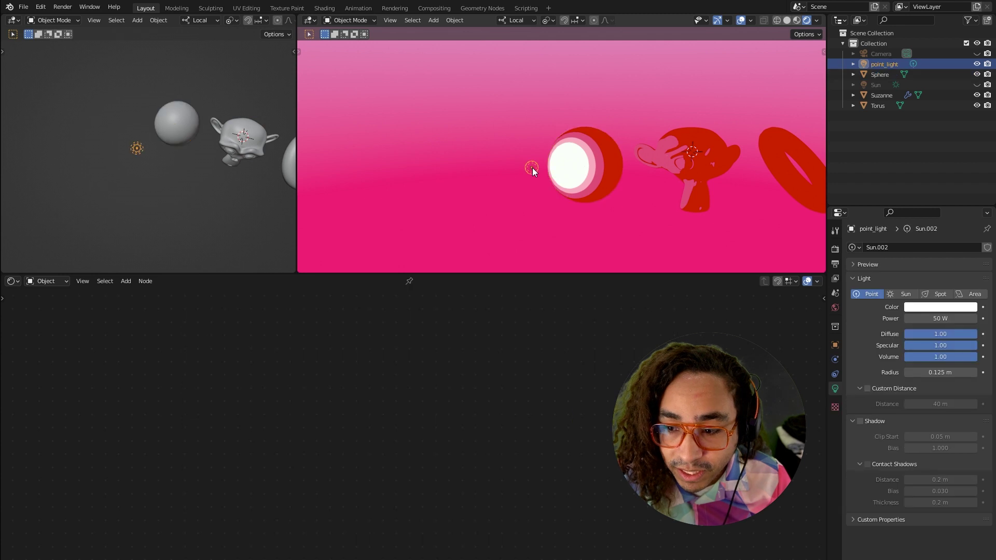
pyautogui.moveTo(936, 318)
pyautogui.mouseDown()
pyautogui.moveTo(923, 318)
pyautogui.moveTo(951, 318)
pyautogui.mouseUp()
pyautogui.moveTo(944, 372)
pyautogui.mouseDown()
pyautogui.moveTo(980, 372)
pyautogui.moveTo(943, 372)
pyautogui.moveTo(960, 372)
pyautogui.mouseUp()
pyautogui.moveTo(954, 334); pyautogui.dragTo(975, 333)
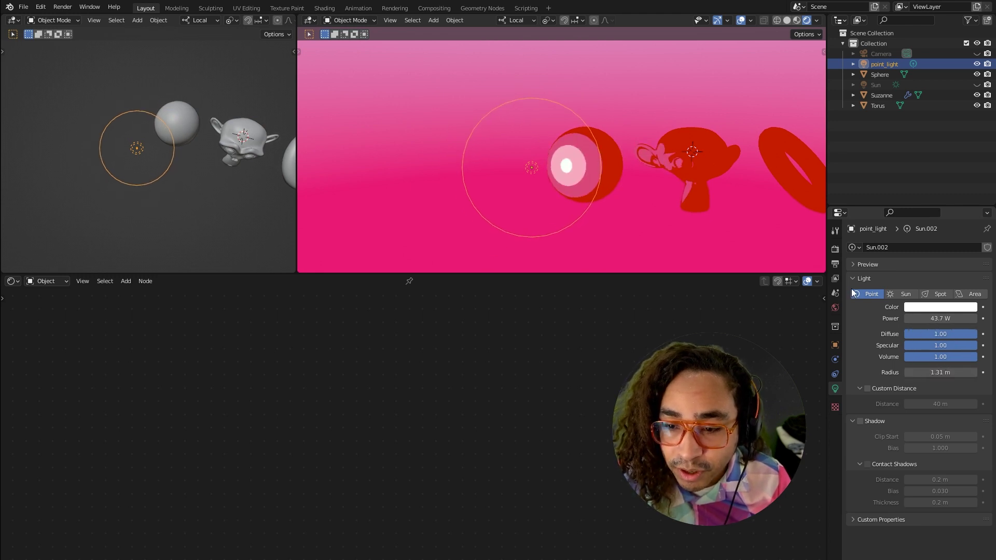
# Move point_light about -0.46 m in X and 0.50 m in Z, and hide it in favor of the Sun light
pyautogui.press('g')
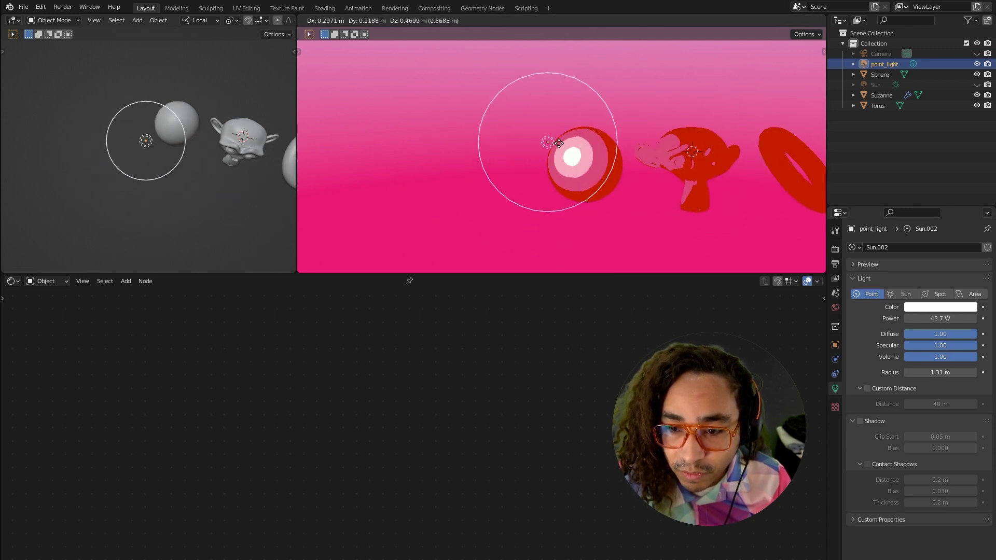
pyautogui.click(535, 142)
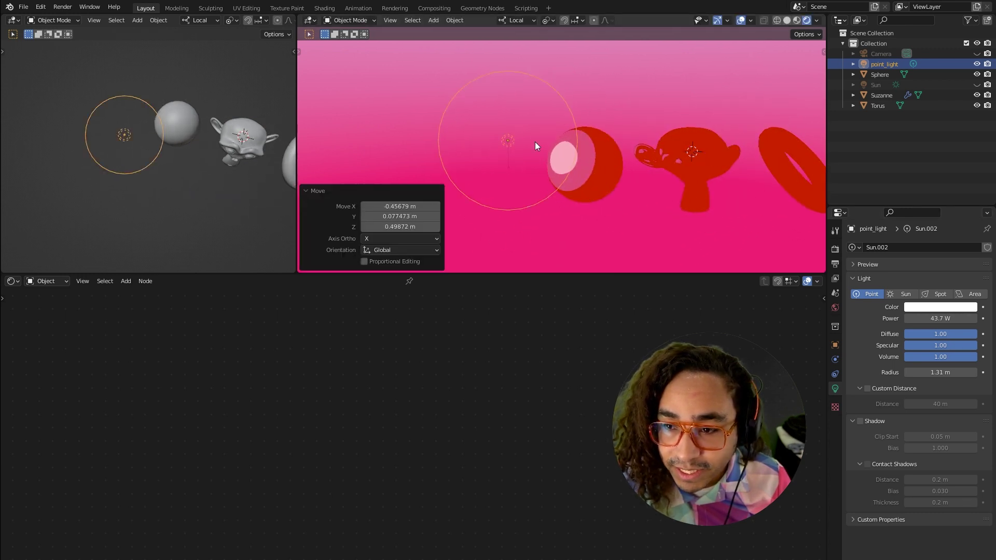
pyautogui.click(977, 64)
pyautogui.click(977, 84)
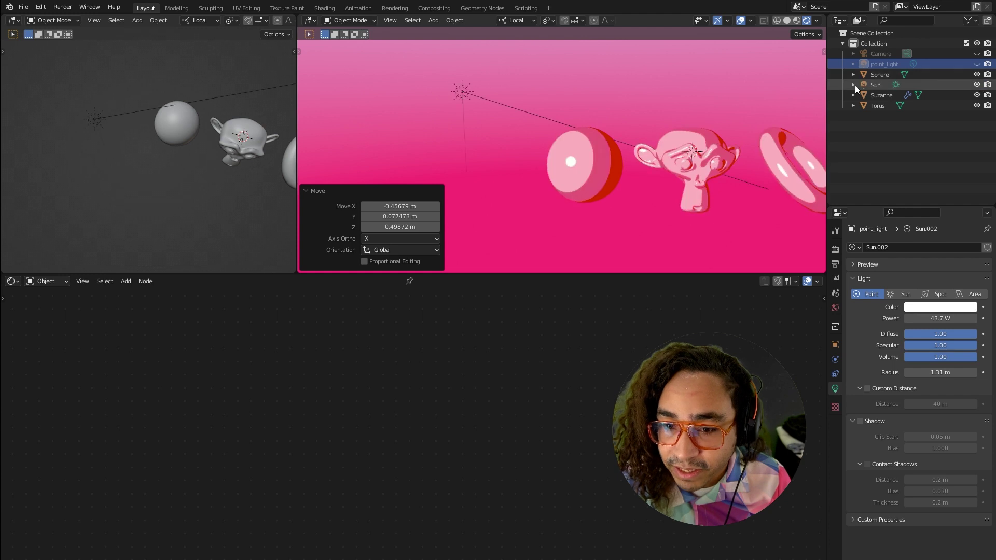
# Select the sphere and set Highlight_Pos of its Toon_Settings node to 0.230
pyautogui.click(602, 164)
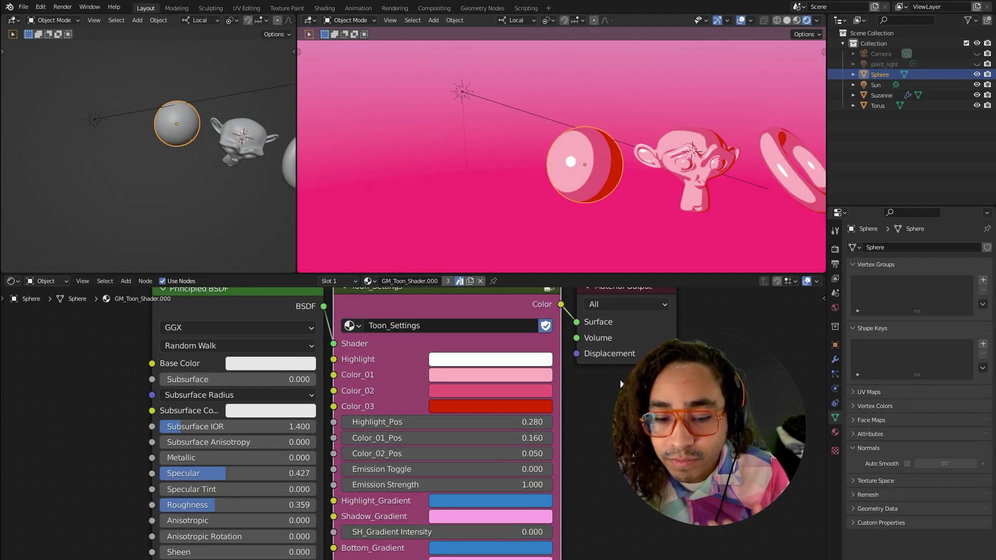
pyautogui.press('KP_Decimal')
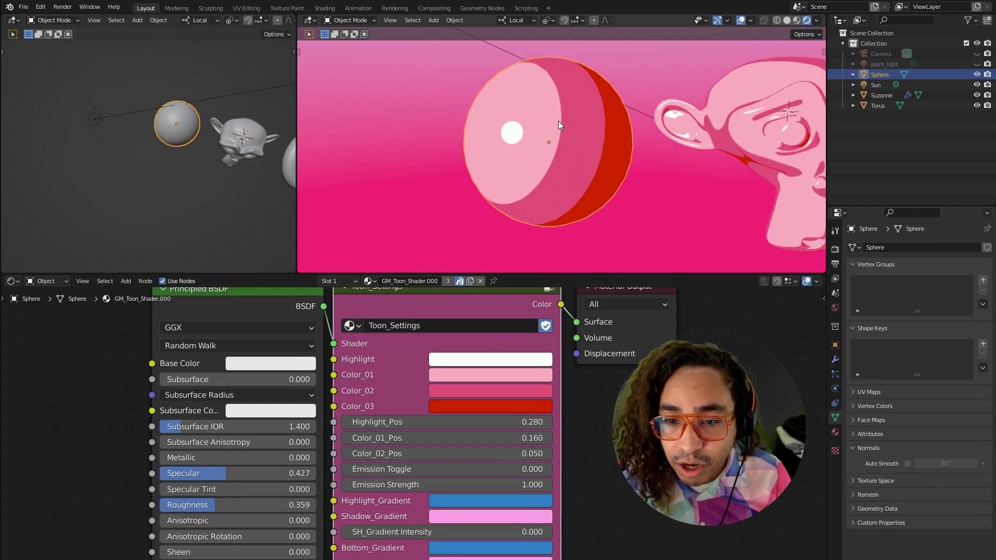
pyautogui.scroll(-3, 557, 120)
pyautogui.moveTo(628, 152); pyautogui.dragTo(521, 214, button='middle')
pyautogui.moveTo(459, 281); pyautogui.dragTo(429, 397, button='middle')
pyautogui.moveTo(492, 207); pyautogui.dragTo(477, 182, button='middle')
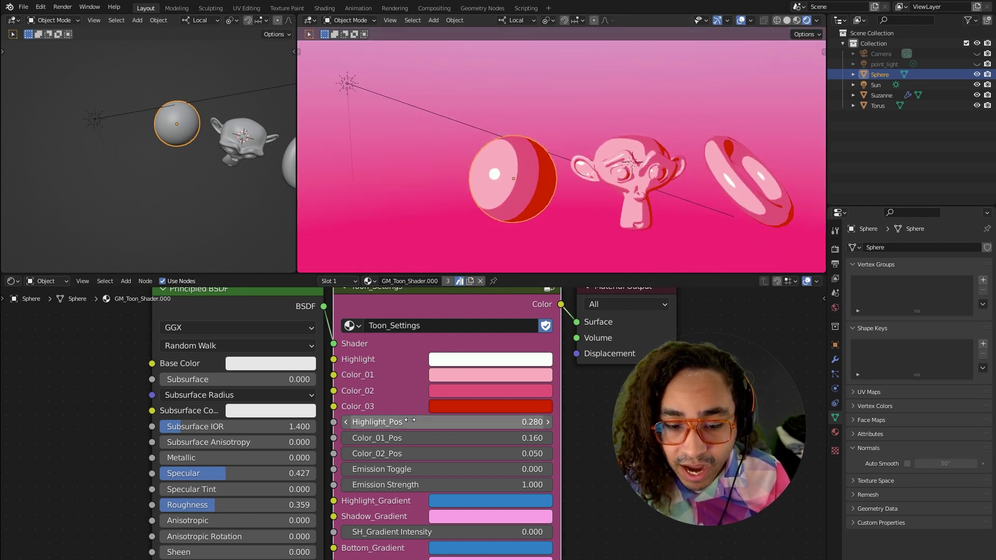
pyautogui.moveTo(410, 421)
pyautogui.mouseDown()
pyautogui.moveTo(467, 420)
pyautogui.moveTo(406, 420)
pyautogui.mouseUp()
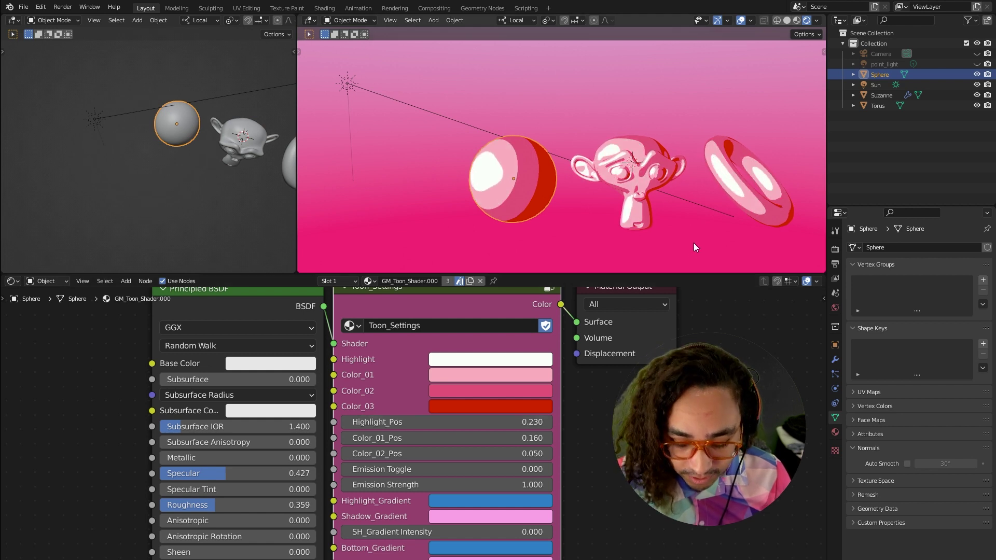
# Turn on the Screencast Keys display for the rendered viewport
pyautogui.press('n')
pyautogui.click(820, 173)
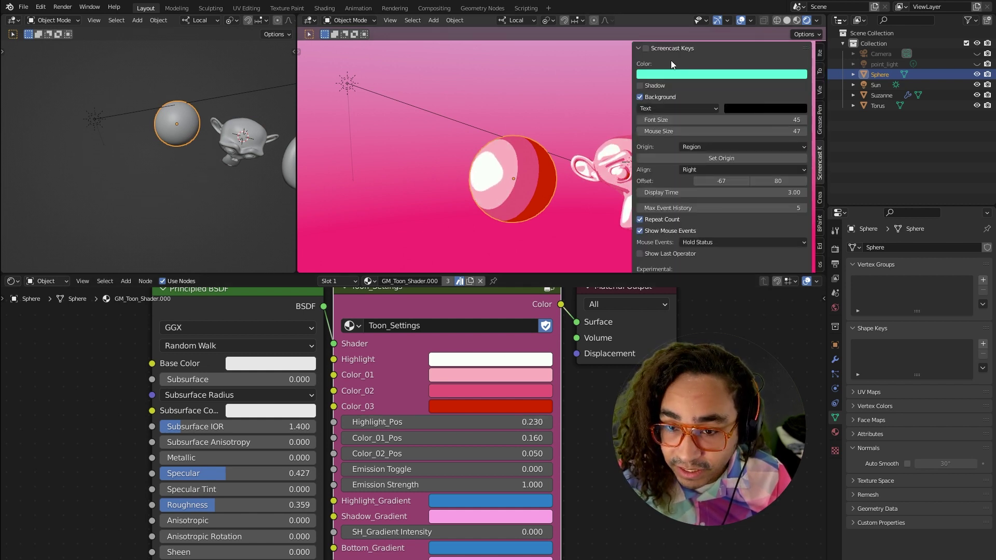
pyautogui.press('n')
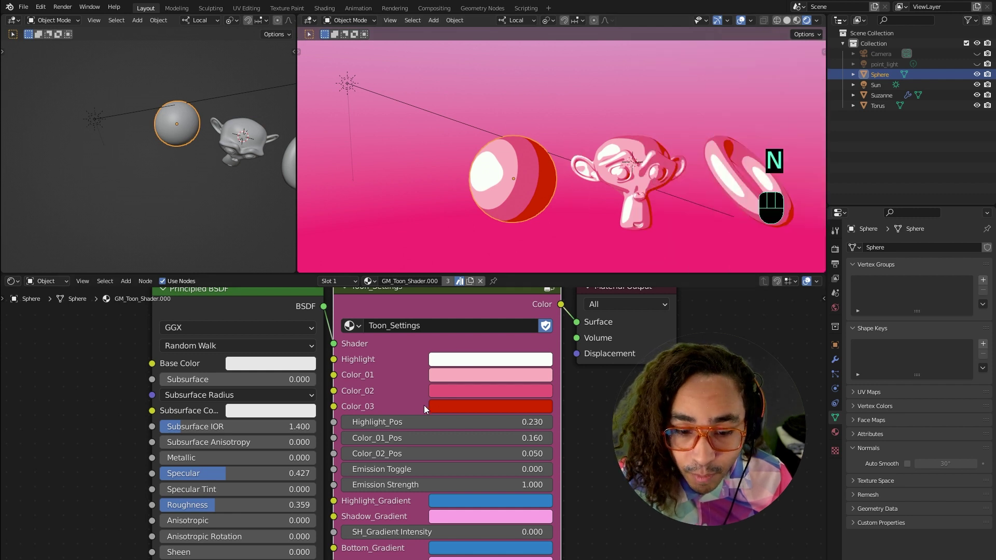
# Set Highlight_Pos to 0.280 and try adjusting Color_01_Pos and Color_02_Pos on the Toon_Settings node, undoing the position trials
pyautogui.press('shift')
pyautogui.moveTo(420, 426)
pyautogui.keyDown('shift'); pyautogui.mouseDown()
pyautogui.moveTo(363, 425)
pyautogui.moveTo(451, 438)
pyautogui.moveTo(441, 438)
pyautogui.mouseUp(); pyautogui.keyUp('shift')
pyautogui.hotkey('ctrl', 'z')
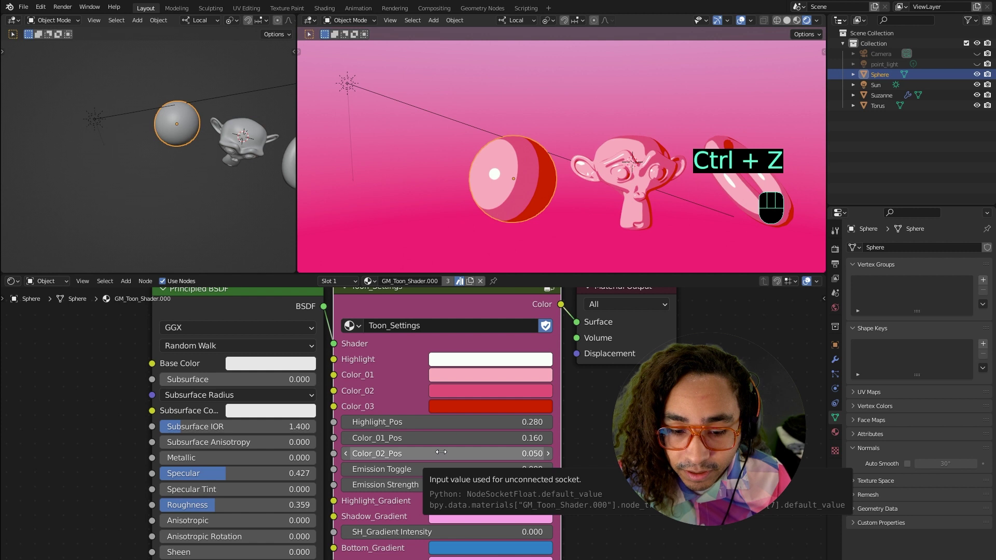
pyautogui.moveTo(441, 452)
pyautogui.keyDown('shift'); pyautogui.mouseDown()
pyautogui.moveTo(425, 451)
pyautogui.moveTo(441, 452)
pyautogui.mouseUp(); pyautogui.keyUp('shift')
pyautogui.hotkey('ctrl', 'z')
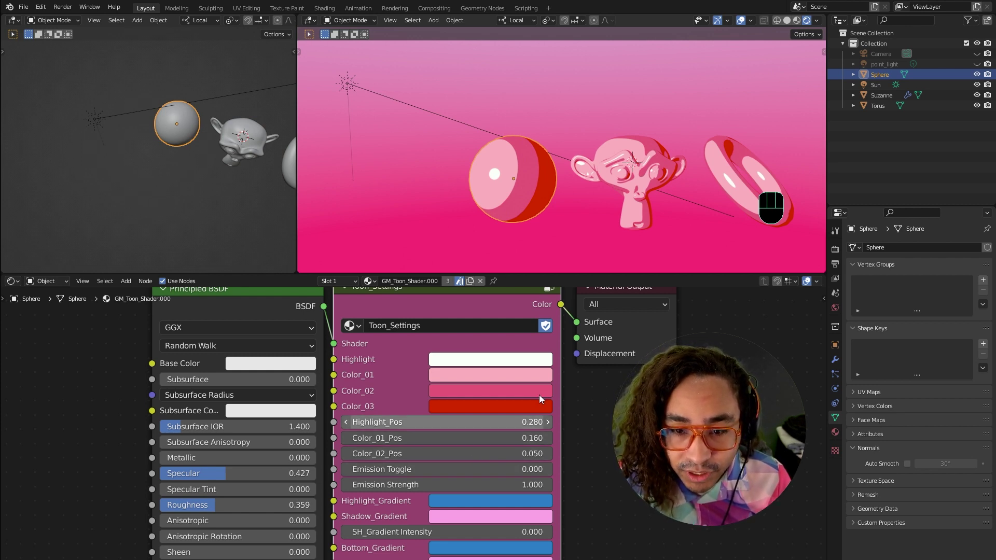
# Set Emission Toggle to 1.000 and Emission Strength to 2.200 on the Toon_Settings node, and enable Bloom in the render settings
pyautogui.click(835, 248)
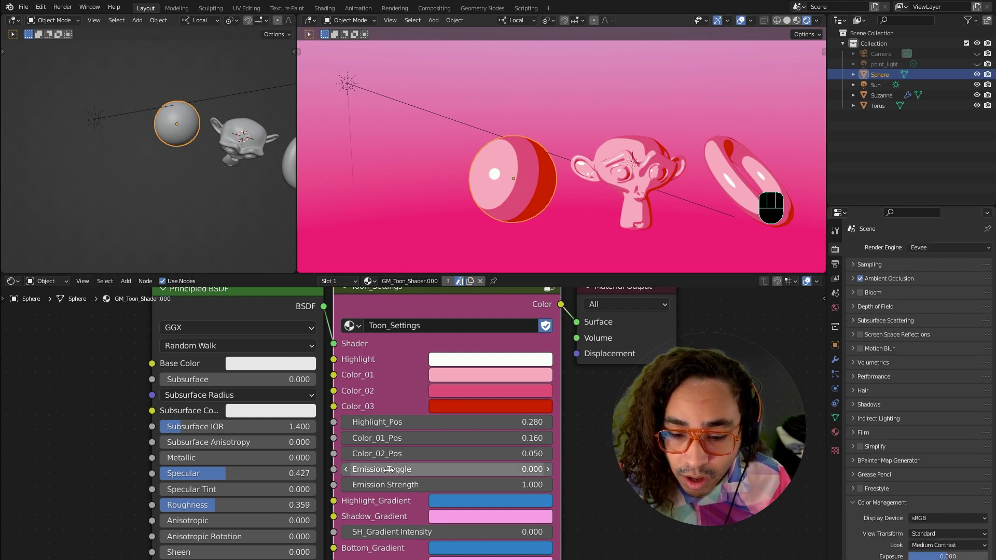
pyautogui.moveTo(390, 469); pyautogui.dragTo(415, 469)
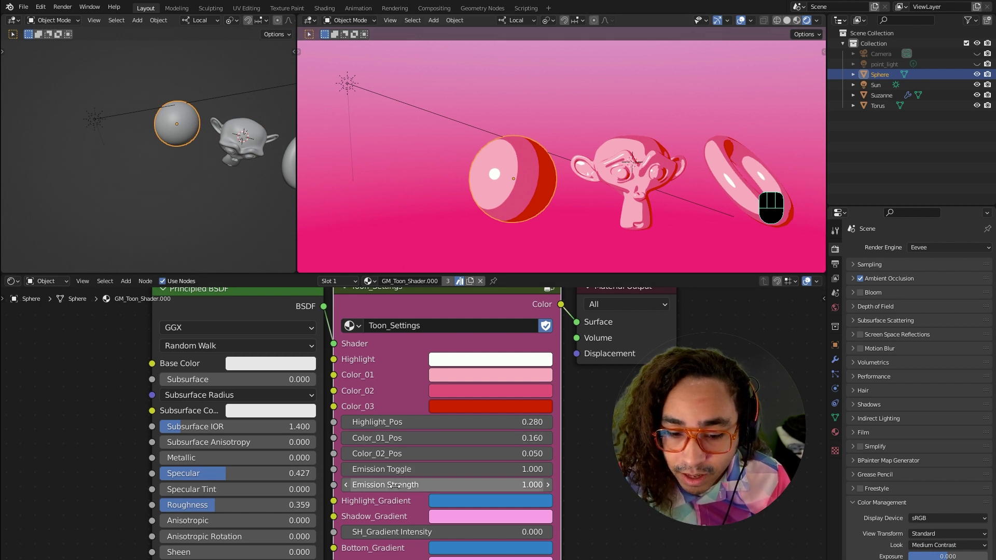
pyautogui.moveTo(397, 484); pyautogui.dragTo(422, 485)
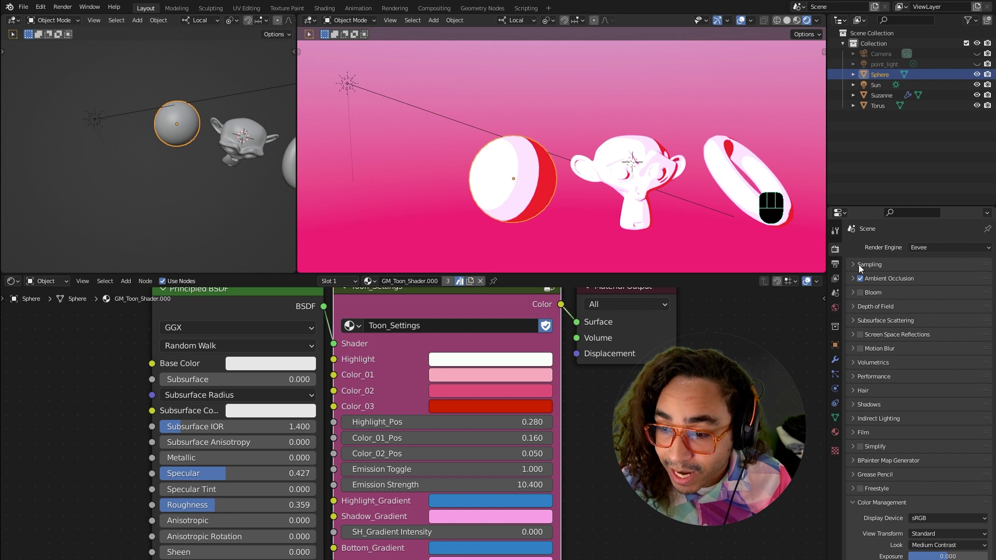
pyautogui.click(860, 293)
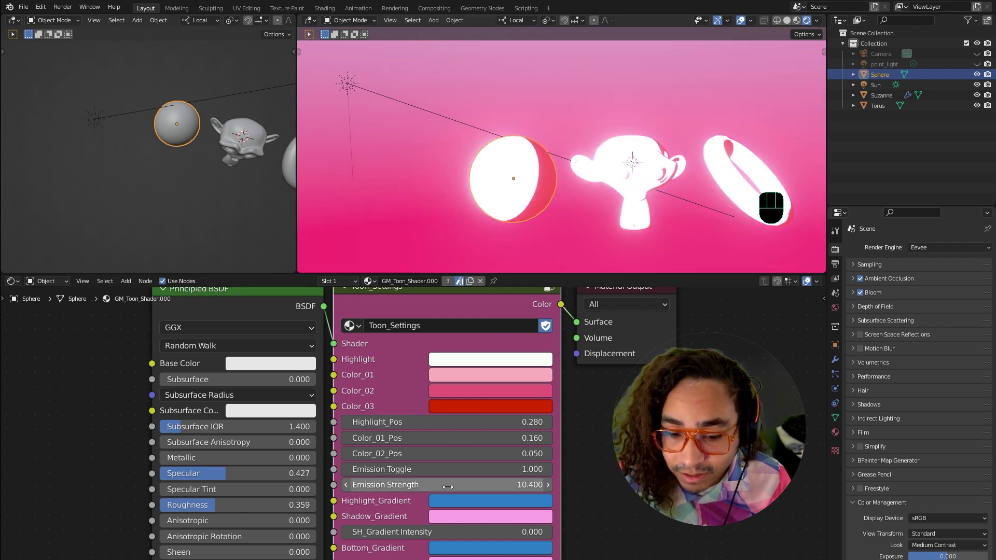
pyautogui.moveTo(457, 484)
pyautogui.mouseDown()
pyautogui.moveTo(519, 484)
pyautogui.moveTo(456, 484)
pyautogui.mouseUp()
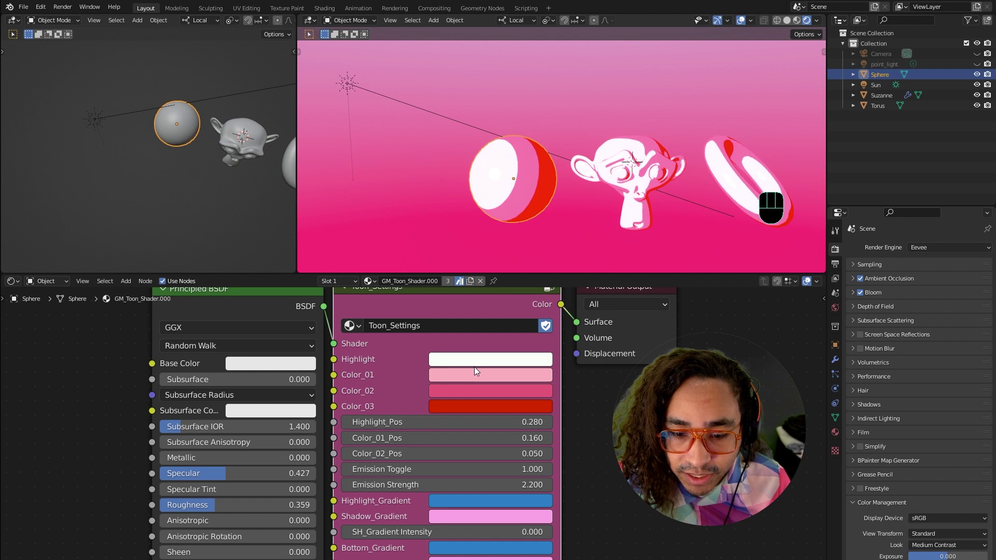
# Try black for Color_01, Color_02 and Color_03 with Emission Strength at 179.600
pyautogui.click(476, 373)
pyautogui.moveTo(547, 247); pyautogui.dragTo(552, 306)
pyautogui.click(490, 394)
pyautogui.click(489, 405)
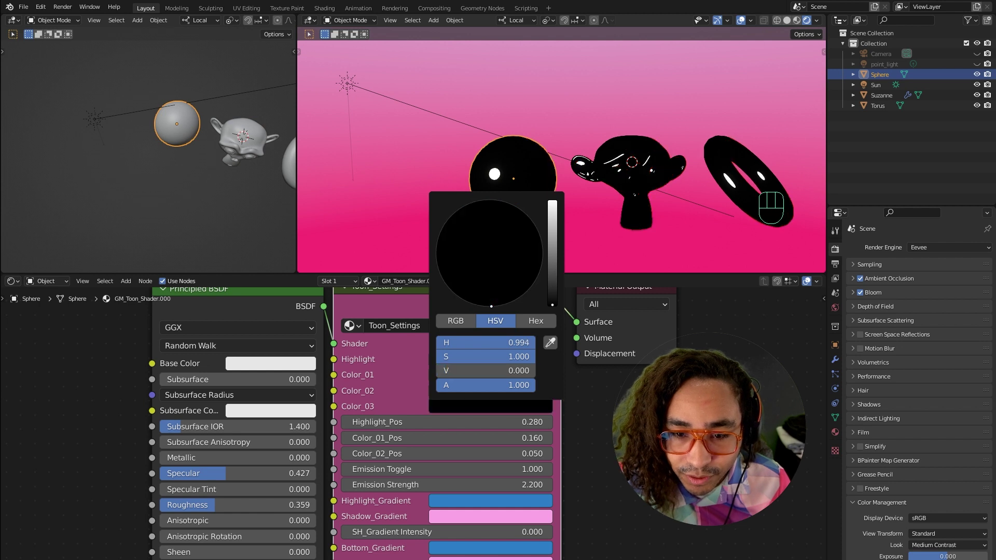
pyautogui.moveTo(477, 485); pyautogui.dragTo(591, 484)
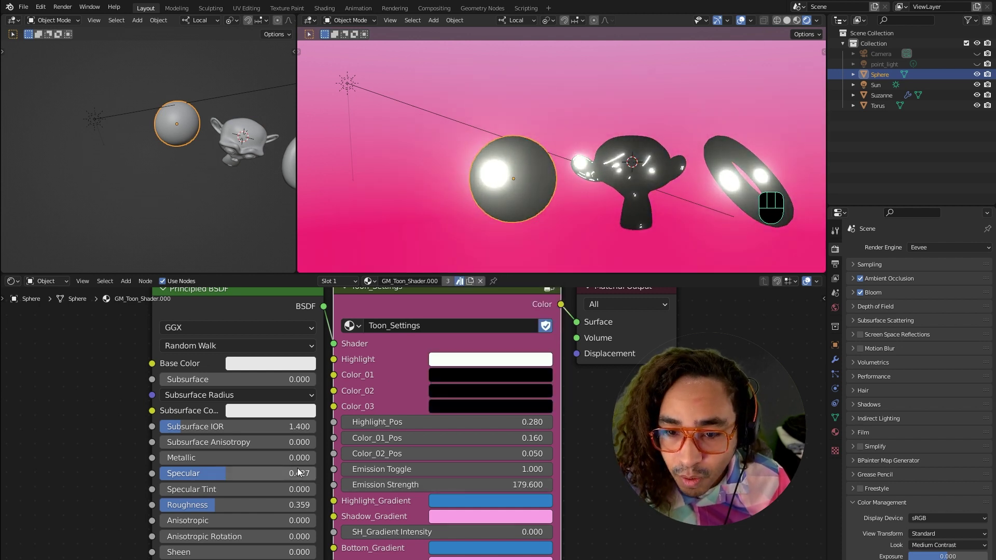
# Undo the black color changes and the last Emission Strength increase
pyautogui.hotkey('ctrl', 'z')
pyautogui.hotkey('ctrl', 'z')
pyautogui.hotkey('ctrl', 'z')
pyautogui.hotkey('ctrl', 'z')
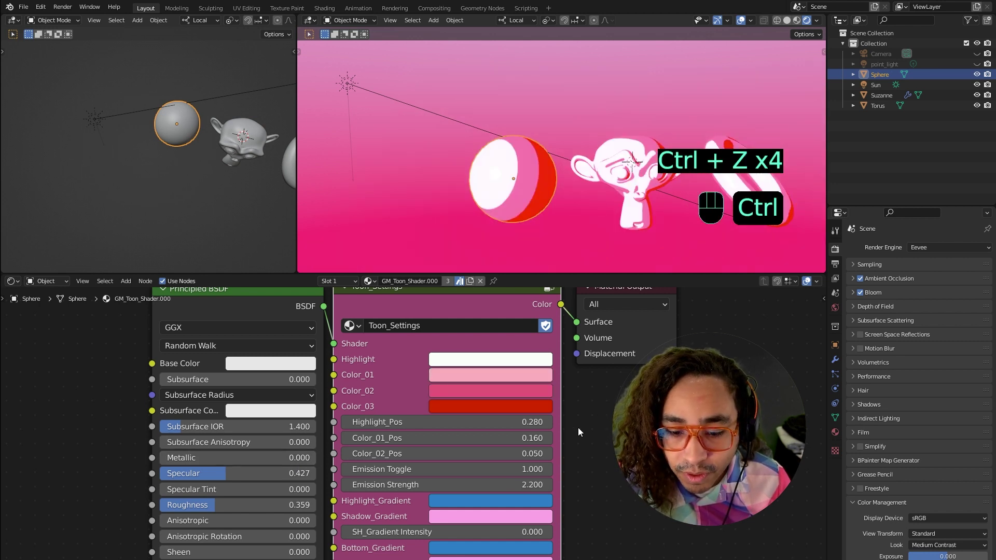
# Set Emission Toggle to 0.000 and Emission Strength to 1 on the Toon_Settings node
pyautogui.moveTo(438, 467); pyautogui.dragTo(422, 468)
pyautogui.click(423, 478)
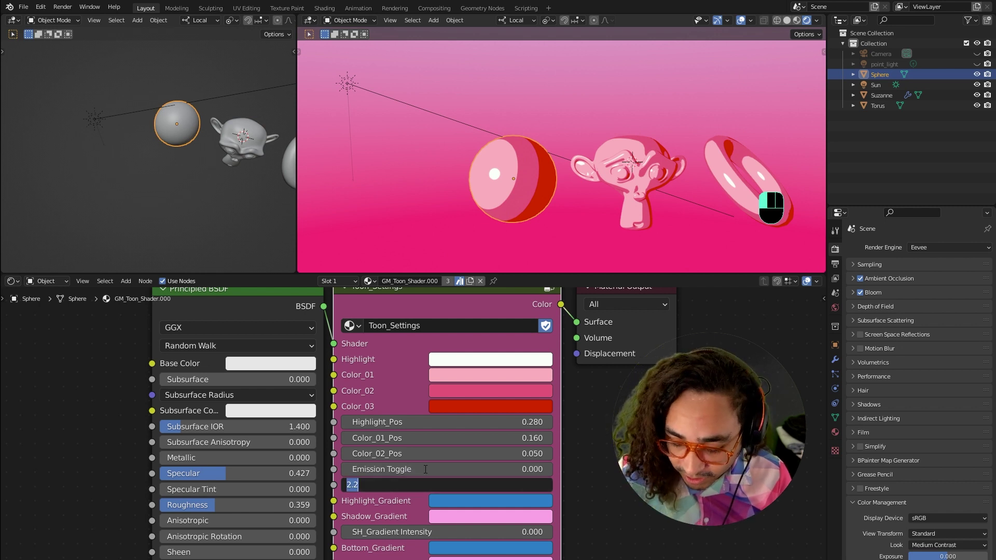
pyautogui.write('1')
pyautogui.press('Return')
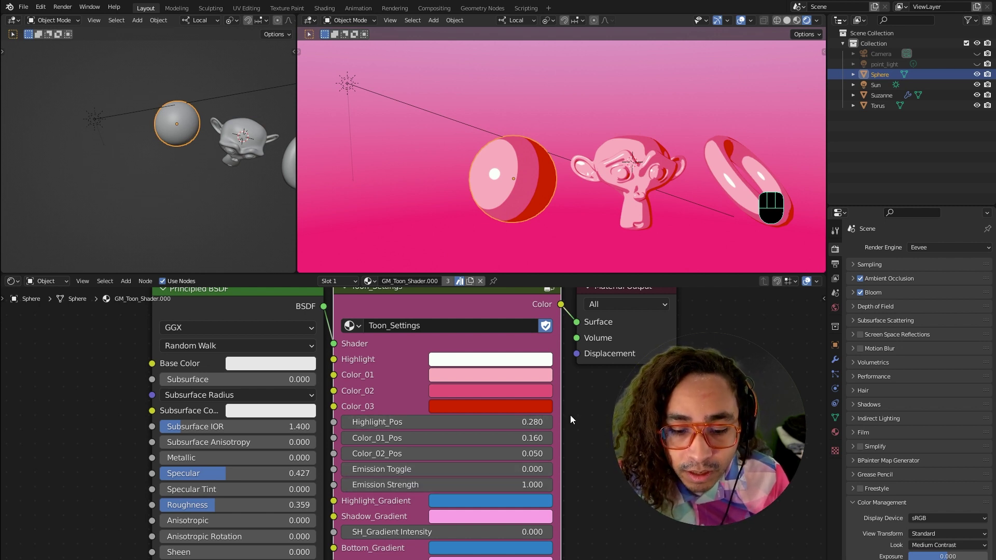
# Undo the series of earlier Toon_Settings, light and selection changes
pyautogui.moveTo(577, 408); pyautogui.dragTo(610, 426, button='middle')
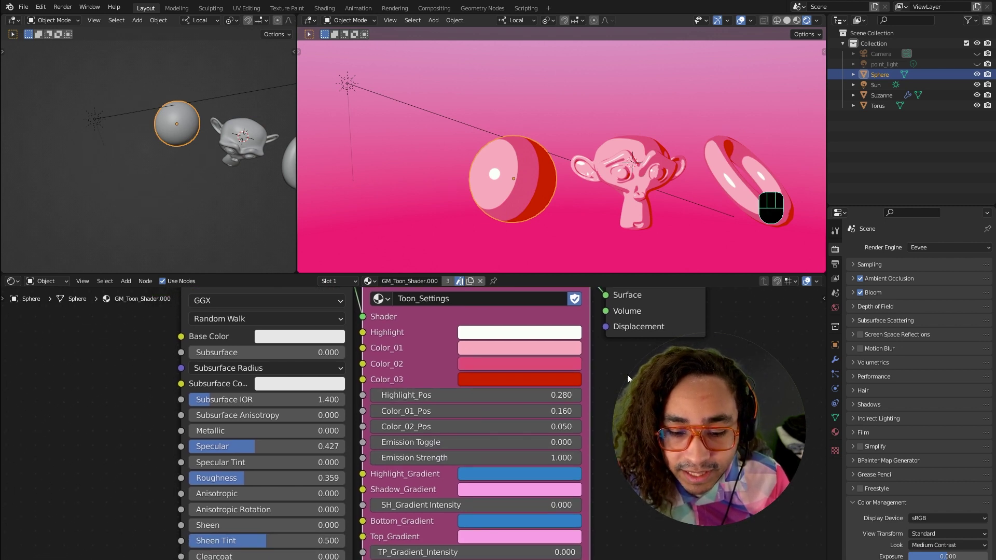
pyautogui.scroll(2, 552, 201)
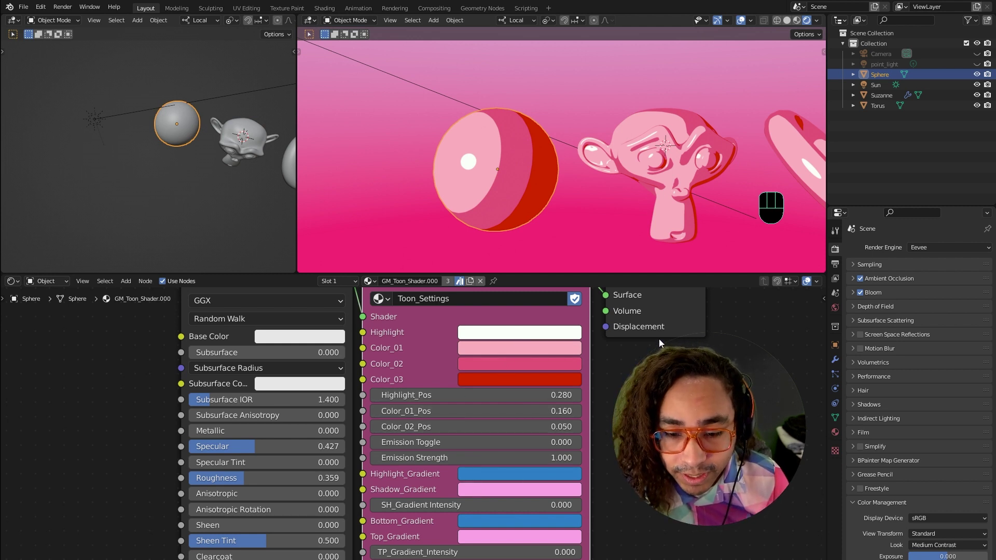
pyautogui.hotkey('ctrl', 'z')
pyautogui.hotkey('ctrl', 'z')
pyautogui.hotkey('ctrl', 'z')
pyautogui.hotkey('ctrl', 'z')
pyautogui.hotkey('ctrl', 'z')
pyautogui.hotkey('ctrl', 'z')
pyautogui.hotkey('ctrl', 'z')
pyautogui.hotkey('ctrl', 'z')
pyautogui.hotkey('ctrl', 'z')
pyautogui.hotkey('ctrl', 'z')
pyautogui.hotkey('ctrl', 'z')
pyautogui.hotkey('ctrl', 'z')
pyautogui.hotkey('ctrl', 'z')
pyautogui.hotkey('ctrl', 'z')
pyautogui.hotkey('ctrl', 'z')
pyautogui.hotkey('ctrl', 'z')
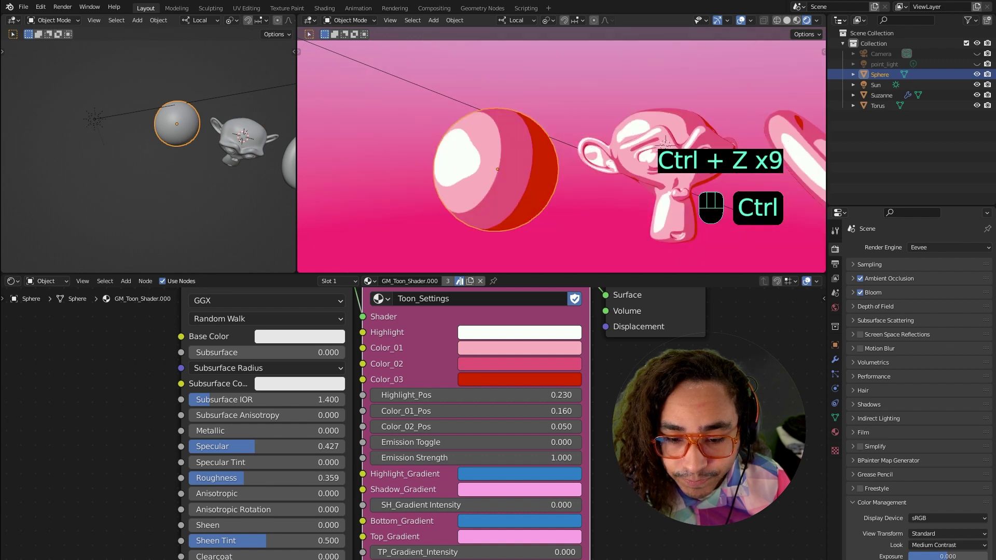
pyautogui.hotkey('ctrl', 'z')
pyautogui.hotkey('ctrl', 'z')
pyautogui.hotkey('ctrl', 'z')
pyautogui.hotkey('ctrl', 'z')
pyautogui.hotkey('ctrl', 'z')
pyautogui.hotkey('ctrl', 'z')
pyautogui.hotkey('ctrl', 'z')
pyautogui.hotkey('ctrl', 'z')
pyautogui.hotkey('ctrl', 'z')
pyautogui.hotkey('ctrl', 'z')
pyautogui.hotkey('ctrl', 'z')
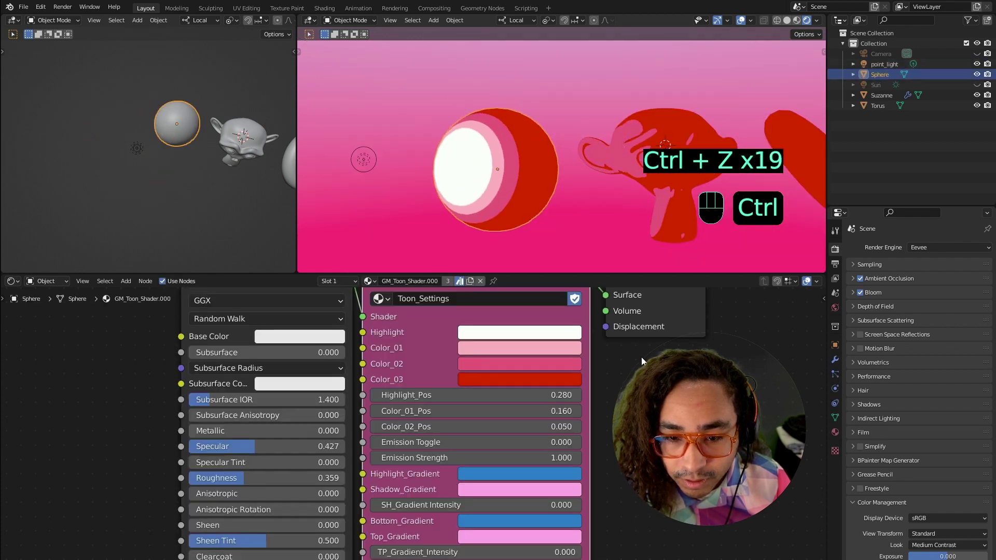
pyautogui.hotkey('ctrl', 'z')
pyautogui.hotkey('ctrl', 'z')
pyautogui.hotkey('ctrl', 'z')
pyautogui.hotkey('ctrl', 'z')
pyautogui.hotkey('ctrl', 'z')
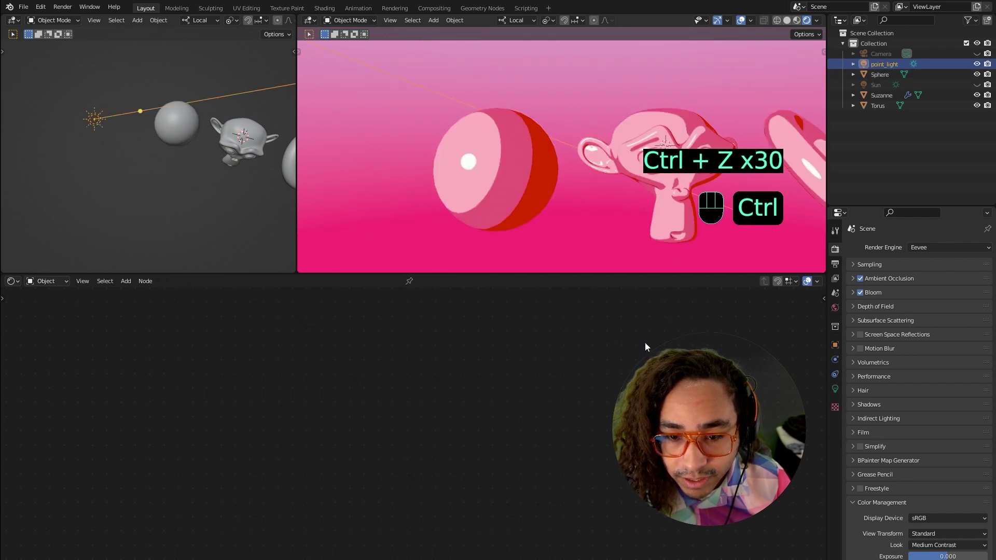
pyautogui.hotkey('ctrl', 'z')
pyautogui.hotkey('ctrl', 'z')
pyautogui.hotkey('ctrl', 'z')
pyautogui.hotkey('ctrl', 'z')
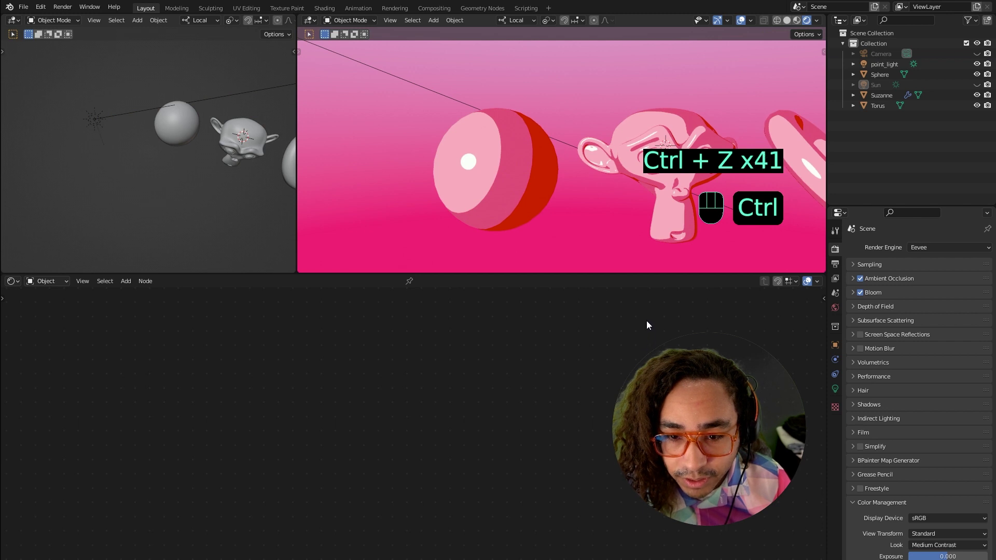
pyautogui.hotkey('ctrl', 'z')
pyautogui.hotkey('ctrl', 'z')
# Revert the file to its last saved version
pyautogui.click(23, 7)
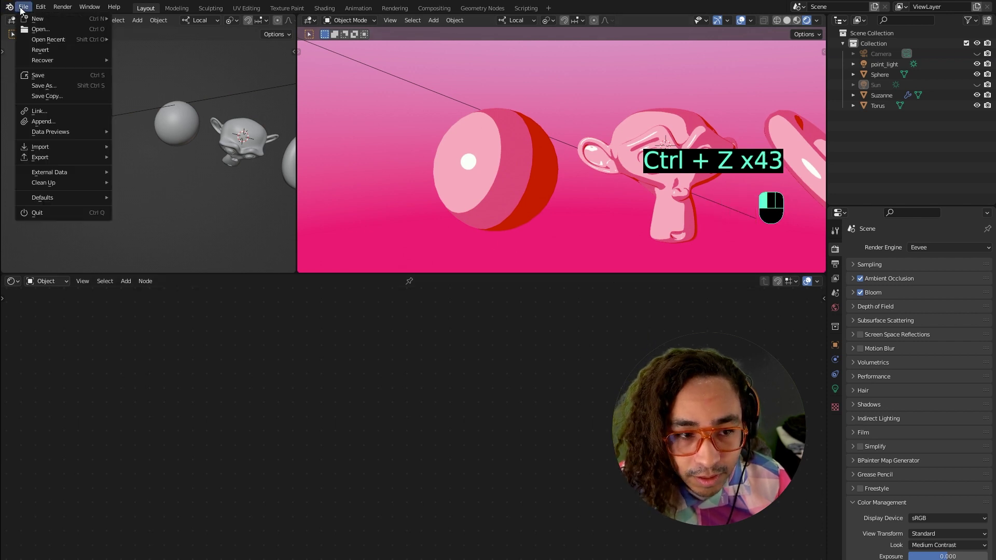
pyautogui.click(52, 51)
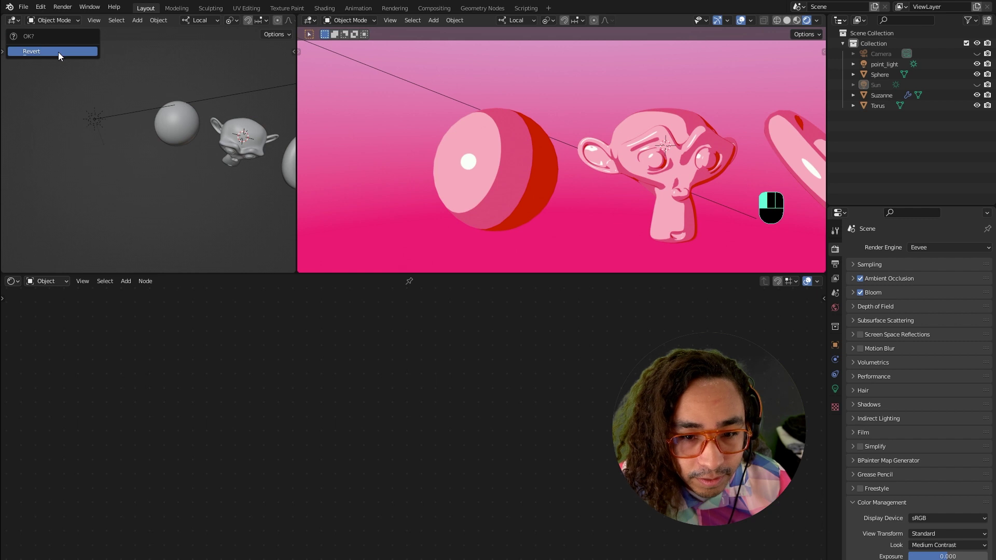
pyautogui.click(58, 52)
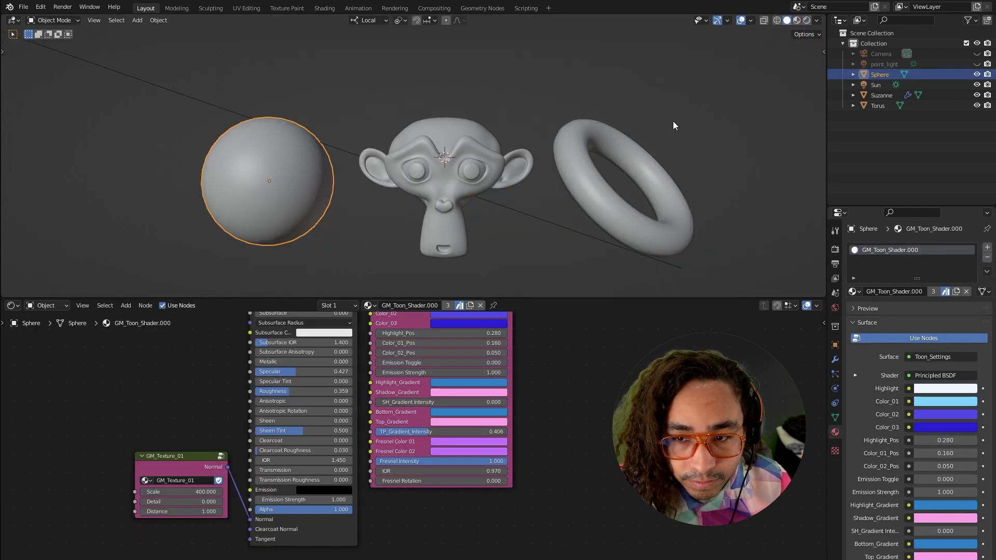
# Switch the viewport to rendered shading and select the sphere to show its material nodes
pyautogui.click(807, 20)
pyautogui.scroll(3, 376, 144)
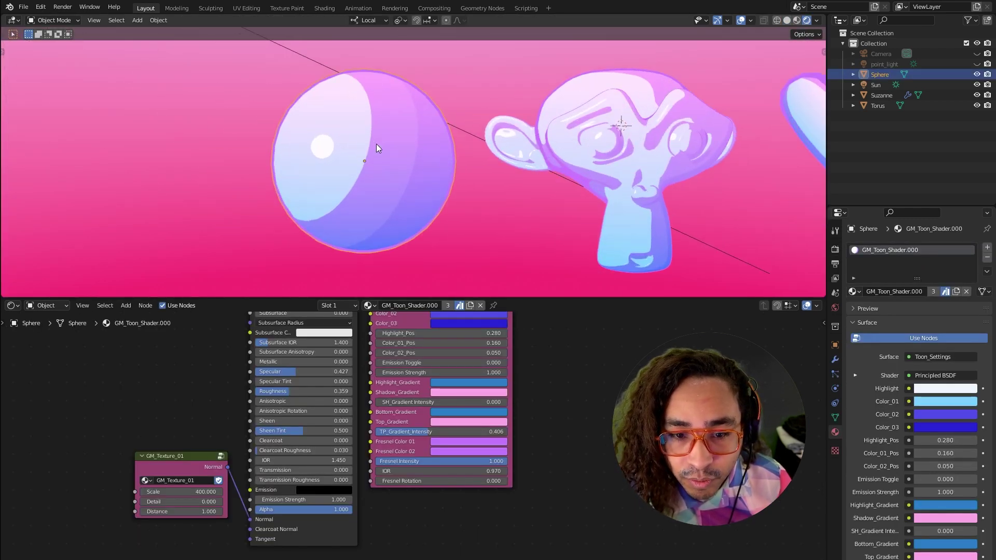
pyautogui.scroll(-4, 375, 144)
pyautogui.click(249, 102)
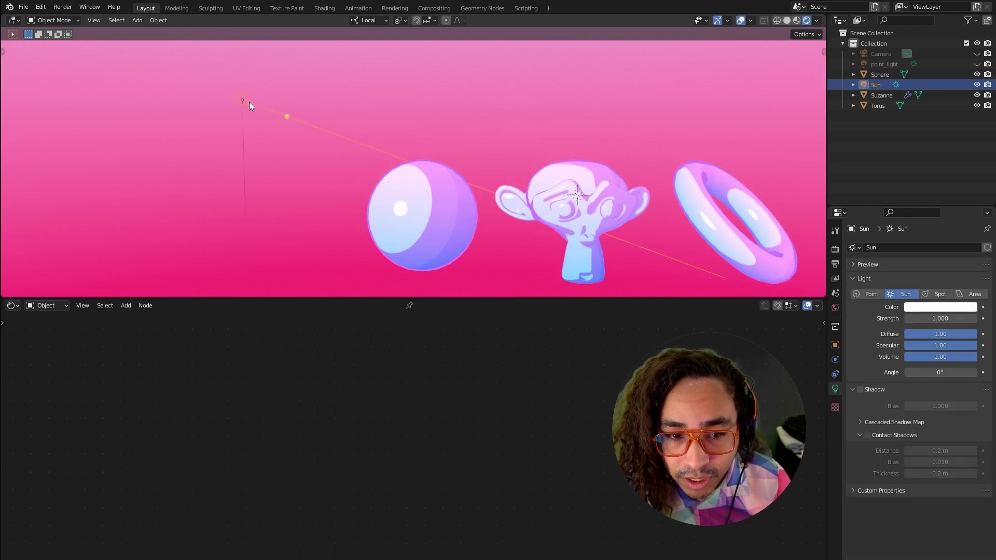
pyautogui.click(425, 190)
# Set TP_Gradient_Intensity of the sphere's Toon_Settings node to 0.000
pyautogui.scroll(4, 505, 379)
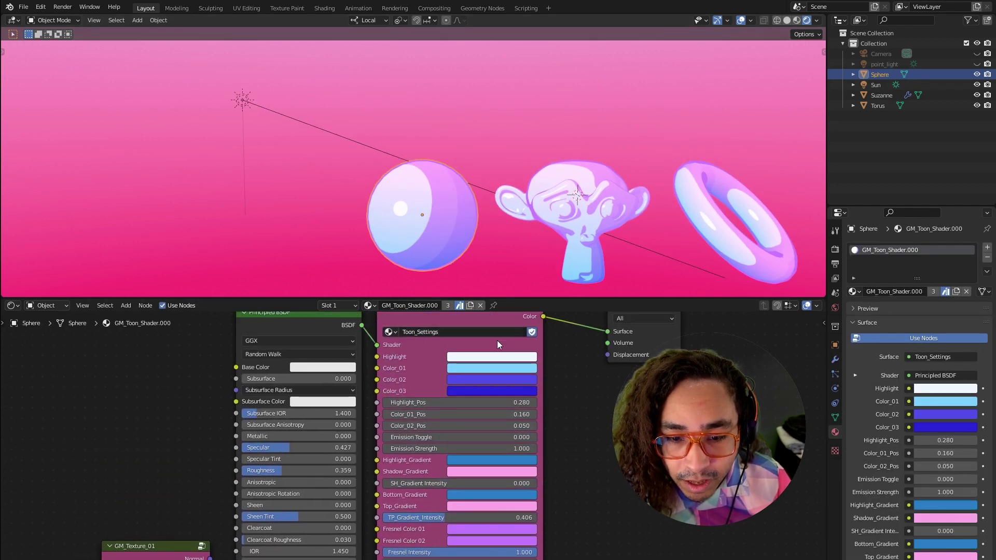
pyautogui.scroll(2, 569, 456)
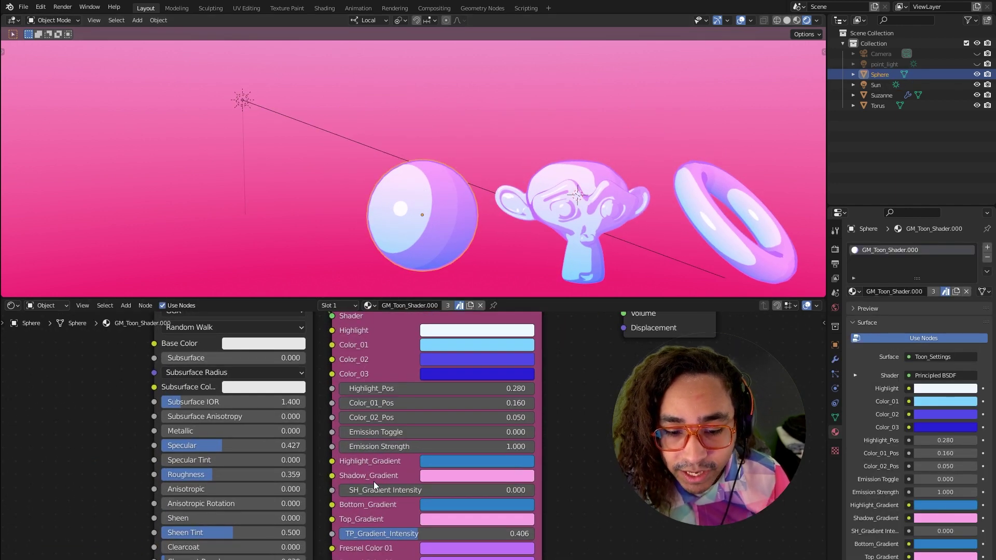
pyautogui.scroll(2, 418, 221)
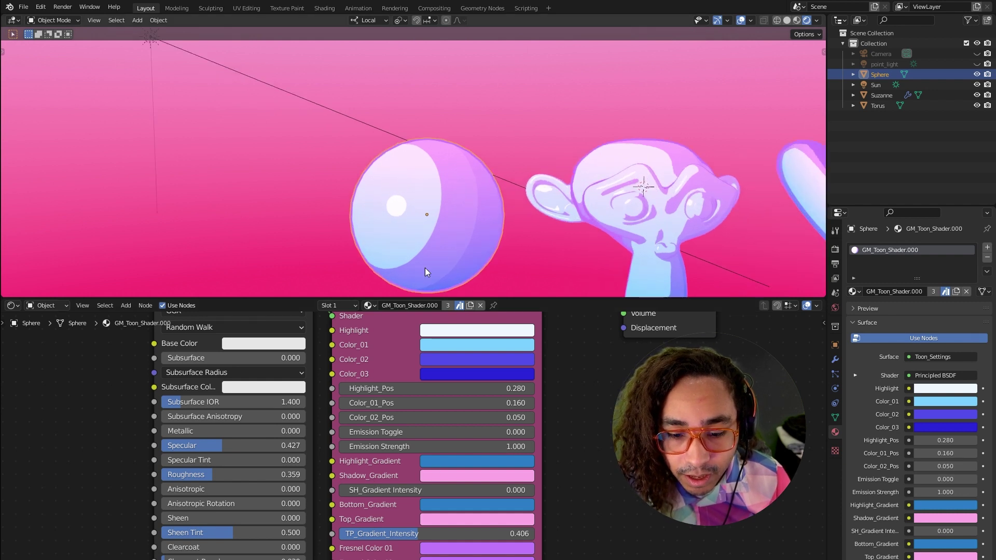
pyautogui.moveTo(435, 533); pyautogui.dragTo(344, 534)
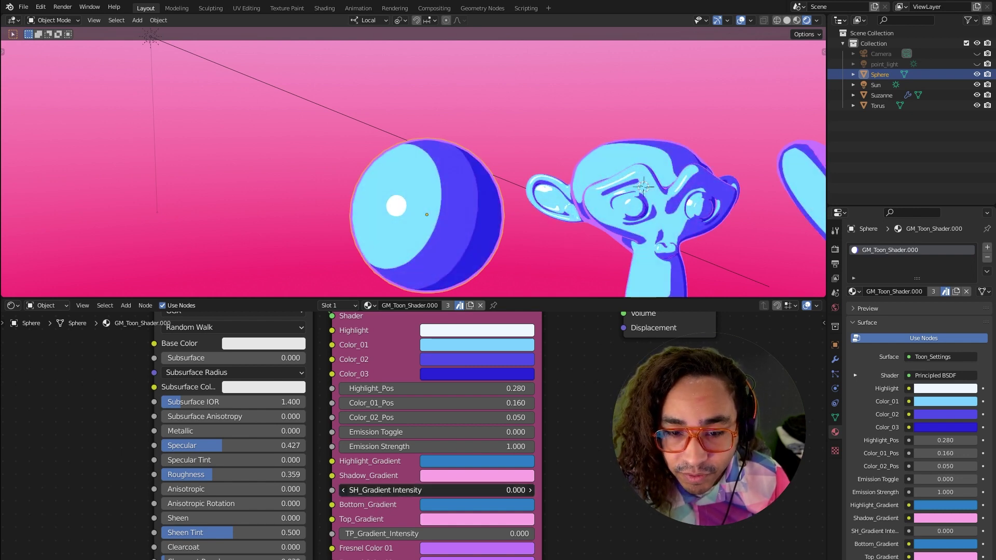
pyautogui.click(416, 488)
pyautogui.press('Escape')
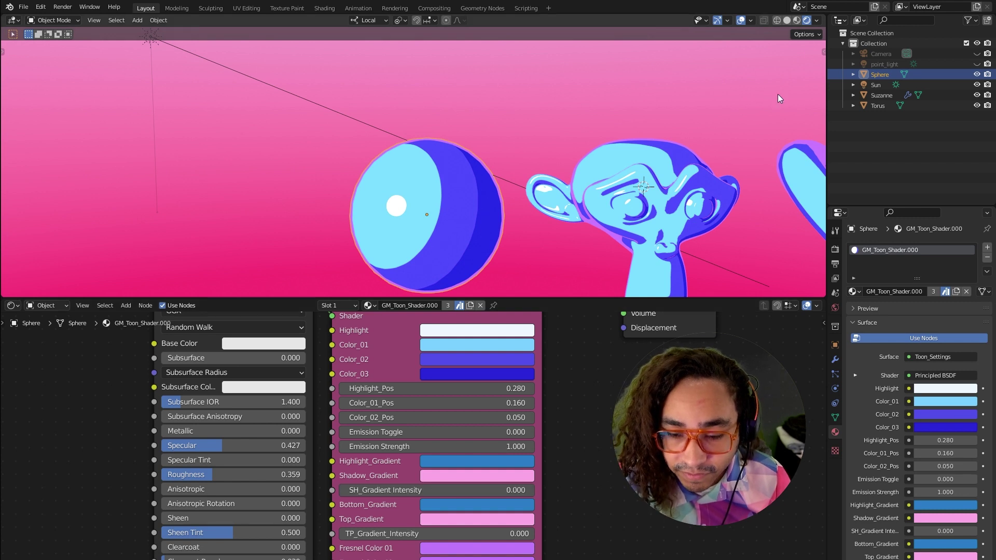
# Enable Screencast Keys in the viewport and hide its settings again
pyautogui.press('n')
pyautogui.click(820, 173)
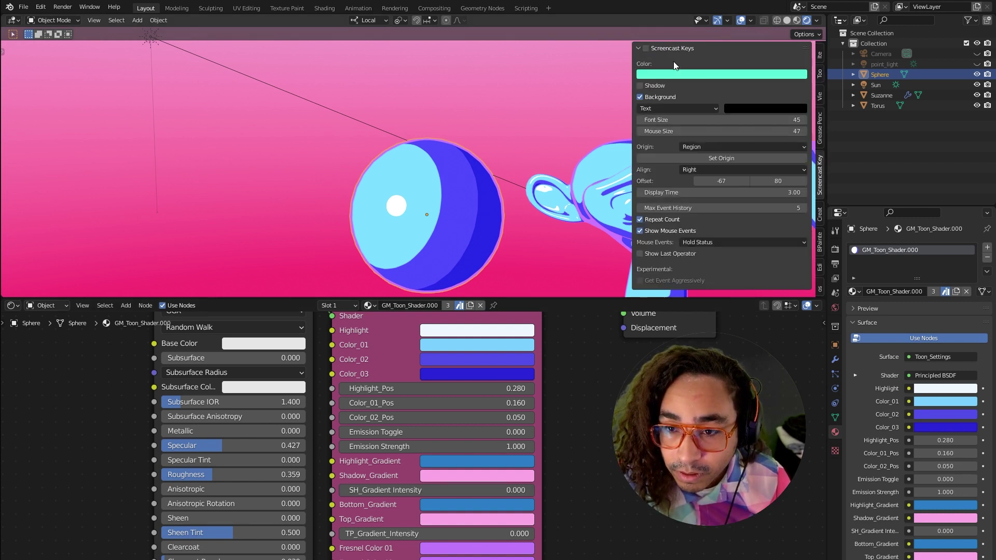
pyautogui.click(646, 48)
pyautogui.press('n')
# Set SH_Gradient Intensity of the Toon_Settings node to 0.420 after trying 0.520 on the sphere
pyautogui.moveTo(405, 490)
pyautogui.keyDown('shift'); pyautogui.mouseDown()
pyautogui.moveTo(477, 490)
pyautogui.moveTo(446, 490)
pyautogui.mouseUp(); pyautogui.keyUp('shift')
pyautogui.scroll(2, 475, 189)
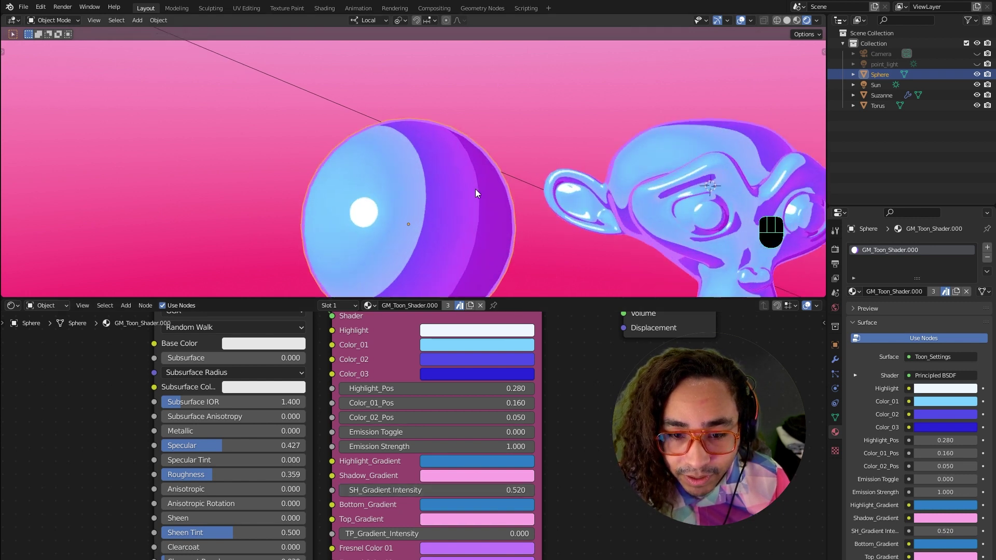
pyautogui.moveTo(480, 196); pyautogui.dragTo(507, 145, button='middle')
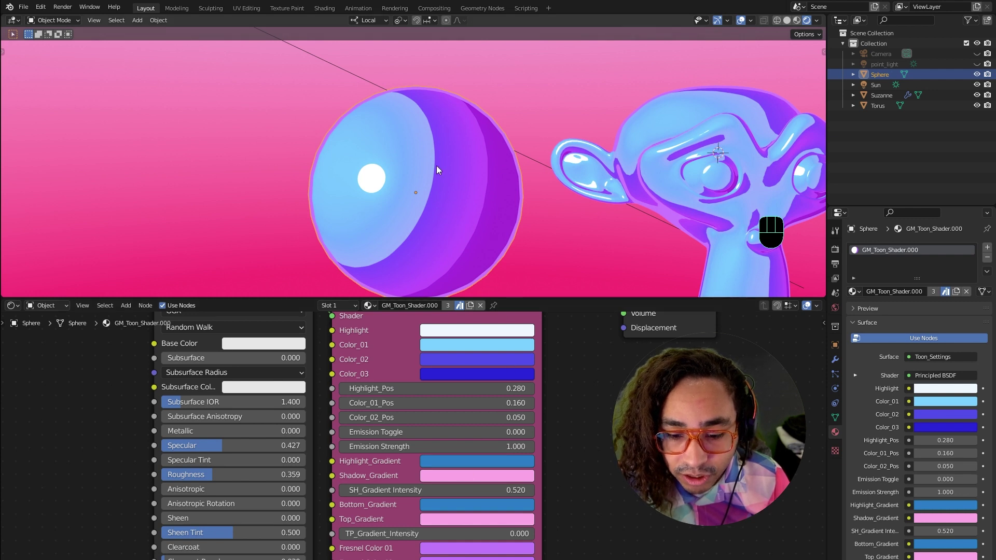
pyautogui.keyDown('shift'); pyautogui.moveTo(435, 490); pyautogui.dragTo(394, 490); pyautogui.keyUp('shift')
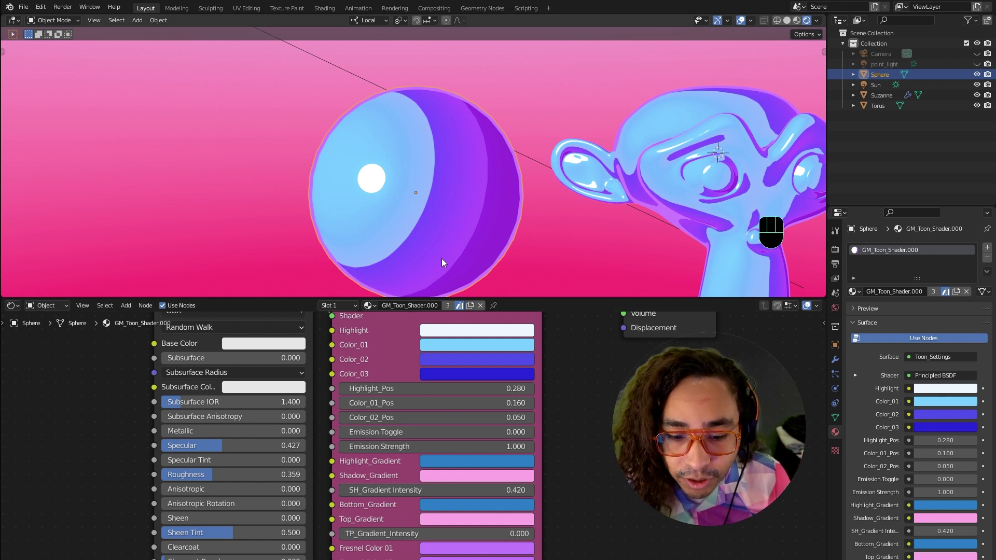
# Recolour the Toon_Settings node's Highlight_Gradient red and Shadow_Gradient bright green, trying SH_Gradient Intensity at 1.000 and 0.510
pyautogui.click(448, 462)
pyautogui.moveTo(469, 341); pyautogui.dragTo(484, 369)
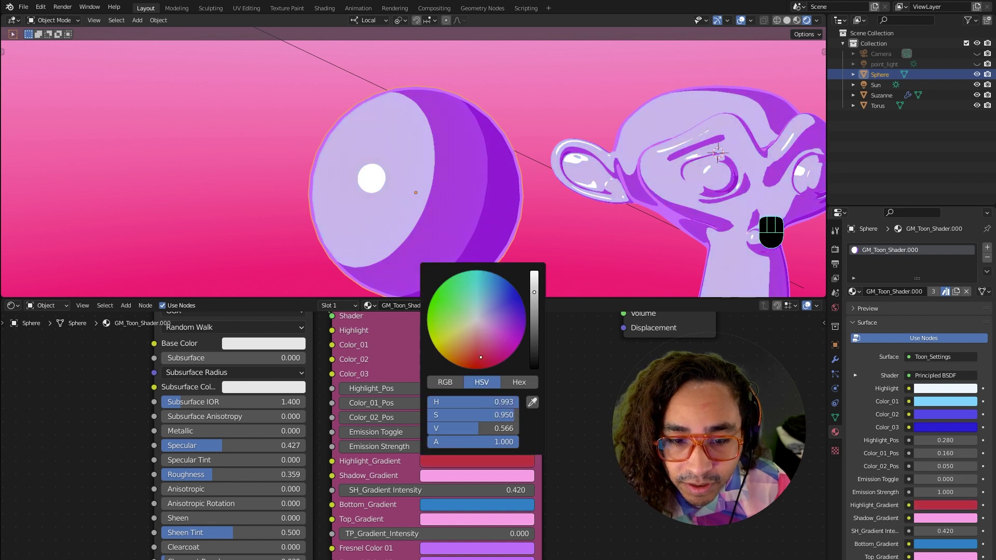
pyautogui.click(473, 478)
pyautogui.click(433, 315)
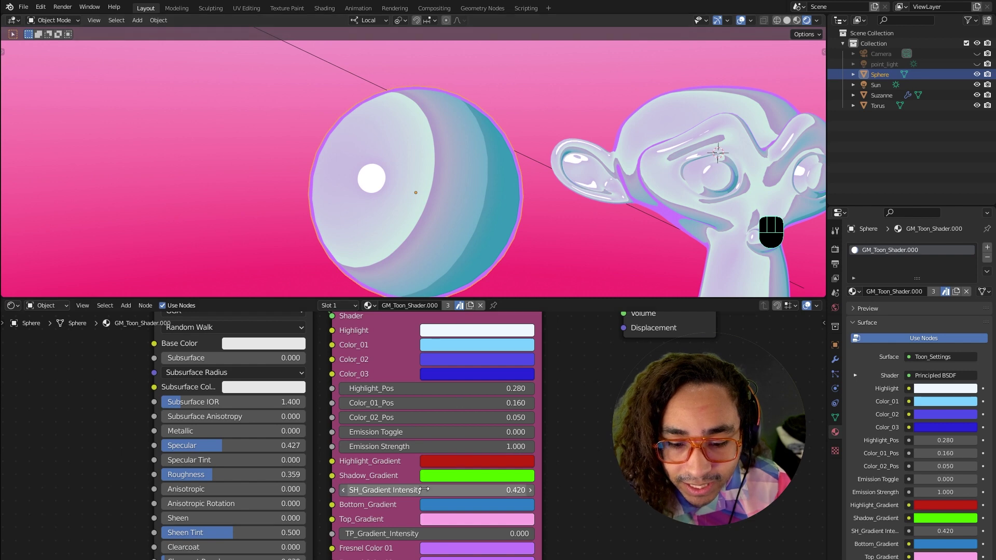
pyautogui.moveTo(420, 491); pyautogui.dragTo(466, 491)
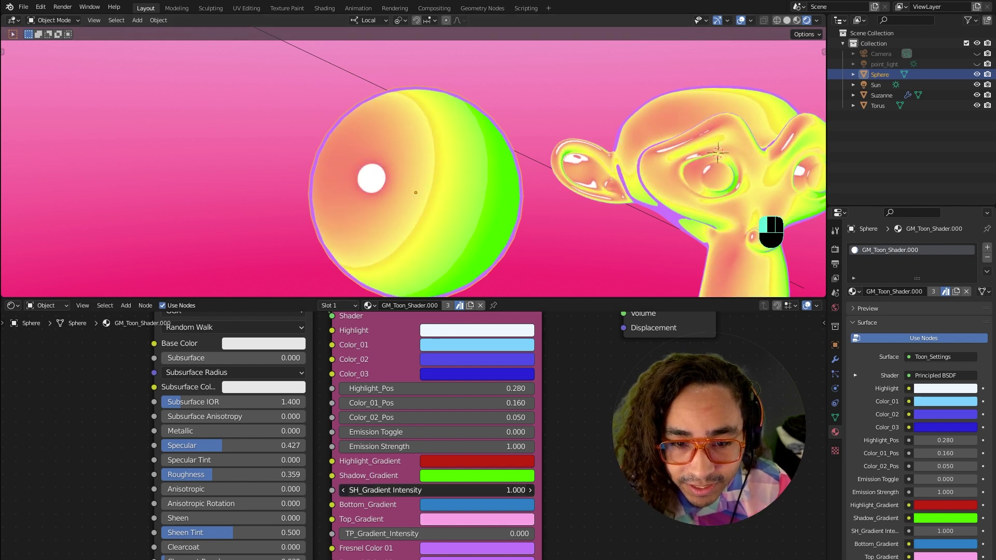
pyautogui.moveTo(466, 490)
pyautogui.keyDown('shift'); pyautogui.mouseDown()
pyautogui.moveTo(420, 491)
pyautogui.moveTo(467, 491)
pyautogui.moveTo(422, 490)
pyautogui.moveTo(433, 490)
pyautogui.mouseUp(); pyautogui.keyUp('shift')
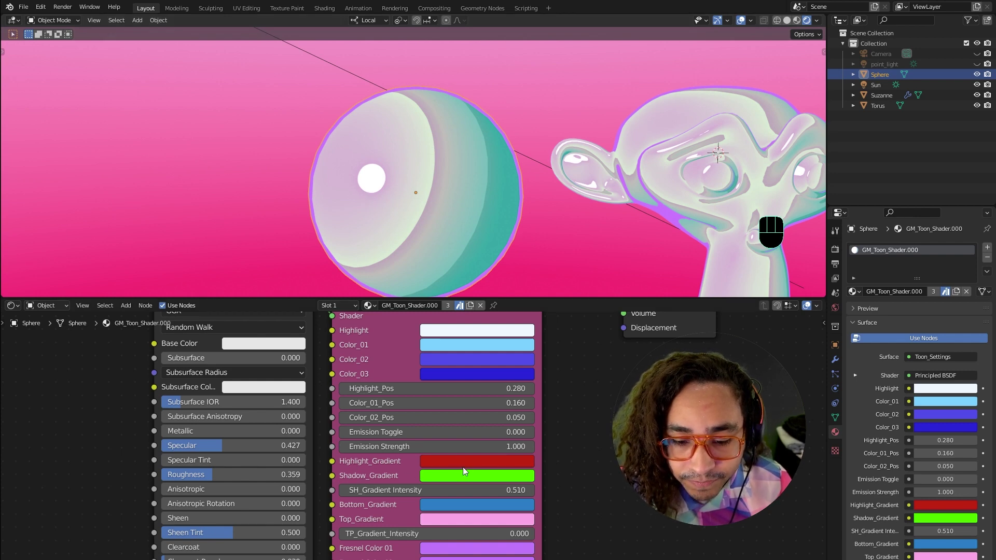
# Undo the highlight and shadow gradient colour and intensity changes, and set SH_Gradient Intensity to 0.000
pyautogui.hotkey('ctrl', 'z')
pyautogui.hotkey('ctrl', 'z')
pyautogui.hotkey('ctrl', 'z')
pyautogui.hotkey('ctrl', 'z')
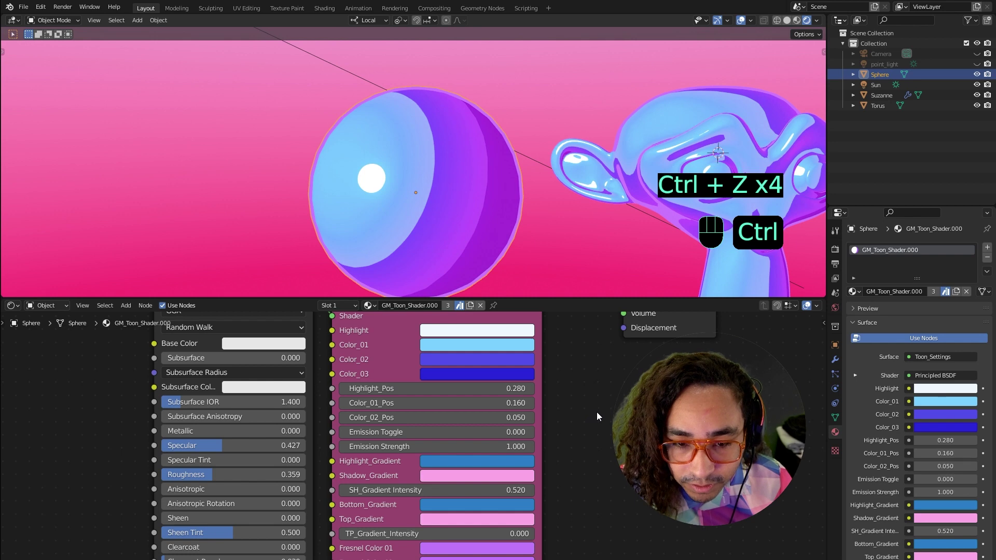
pyautogui.moveTo(456, 490); pyautogui.dragTo(394, 490)
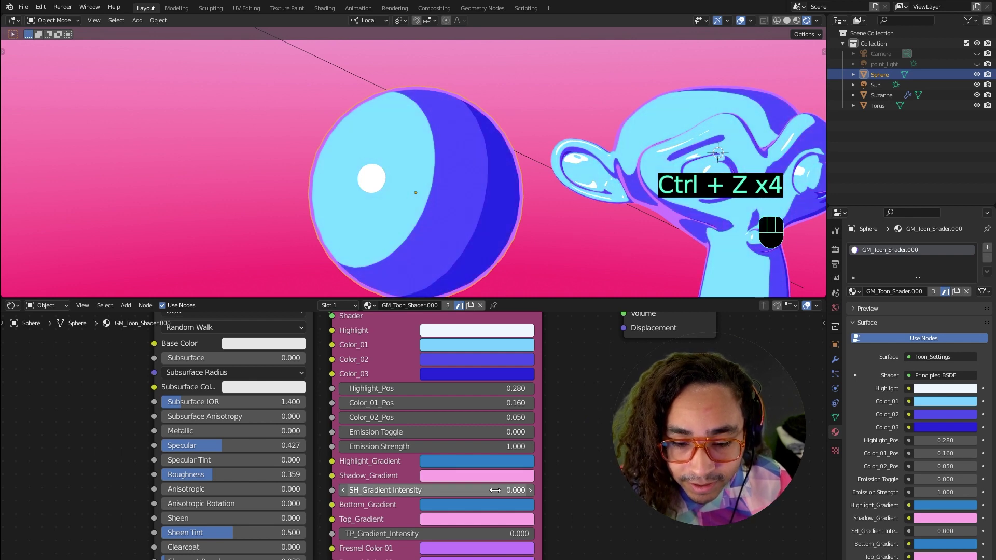
# Set TP_Gradient_Intensity of the sphere's Toon_Settings node to 0.414
pyautogui.keyDown('shift'); pyautogui.scroll(-3, 459, 450); pyautogui.keyUp('shift')
pyautogui.scroll(1, 397, 459)
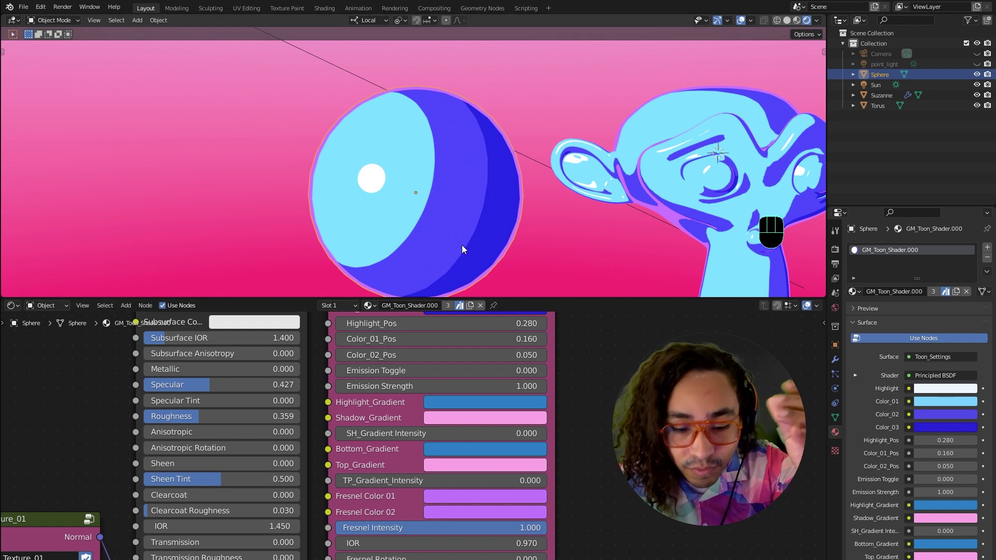
pyautogui.moveTo(520, 178); pyautogui.dragTo(401, 261, button='middle')
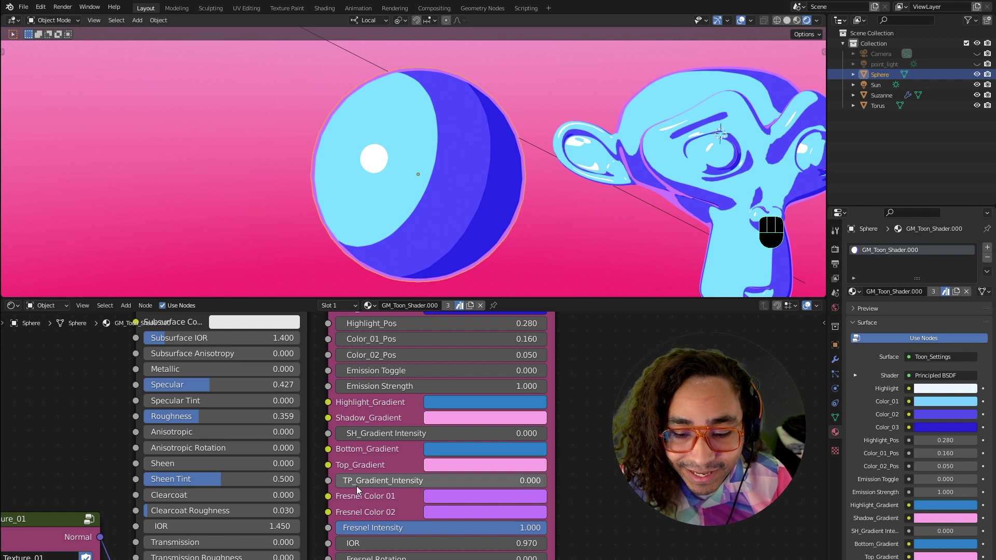
pyautogui.moveTo(356, 486)
pyautogui.mouseDown()
pyautogui.moveTo(449, 486)
pyautogui.moveTo(423, 486)
pyautogui.mouseUp()
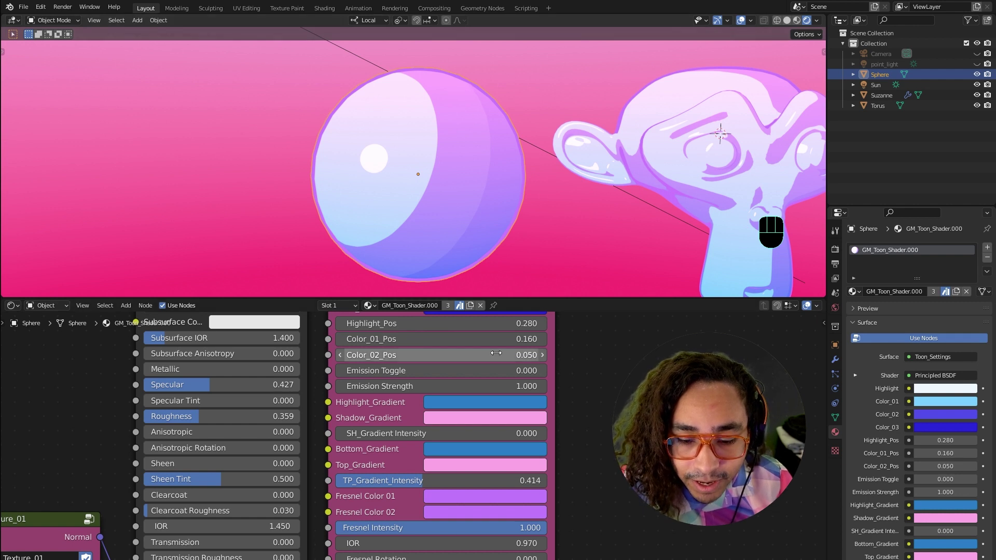
# Recolour the Top_Gradient bright green and the Bottom_Gradient red, and set TP_Gradient_Intensity to 0.145
pyautogui.click(460, 467)
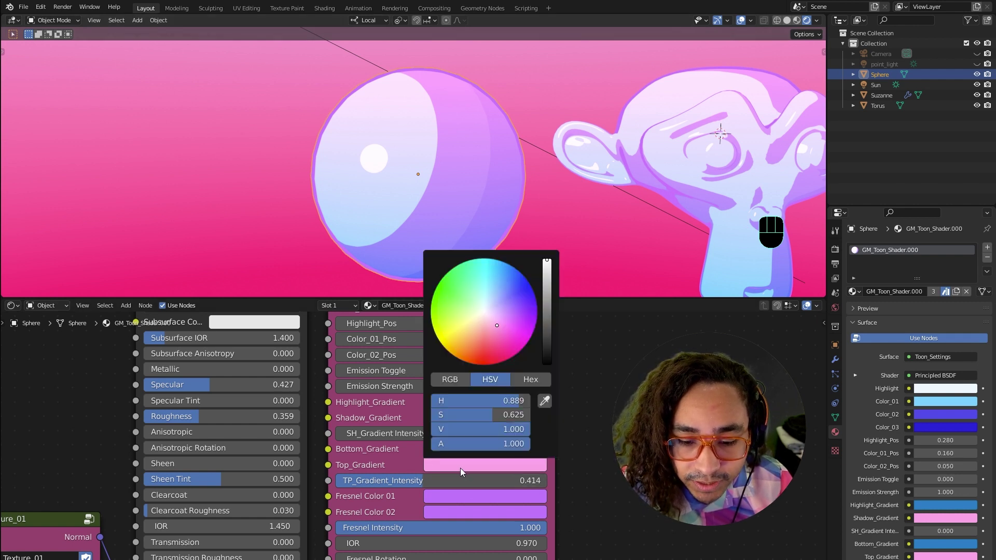
pyautogui.moveTo(488, 313)
pyautogui.mouseDown()
pyautogui.moveTo(484, 297)
pyautogui.moveTo(446, 287)
pyautogui.mouseUp()
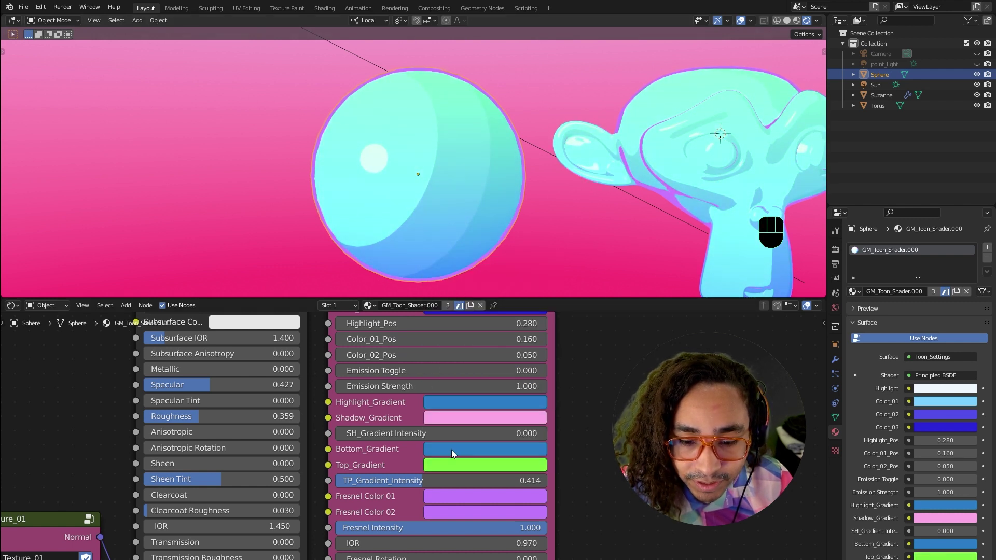
pyautogui.click(450, 451)
pyautogui.moveTo(486, 335); pyautogui.dragTo(483, 349)
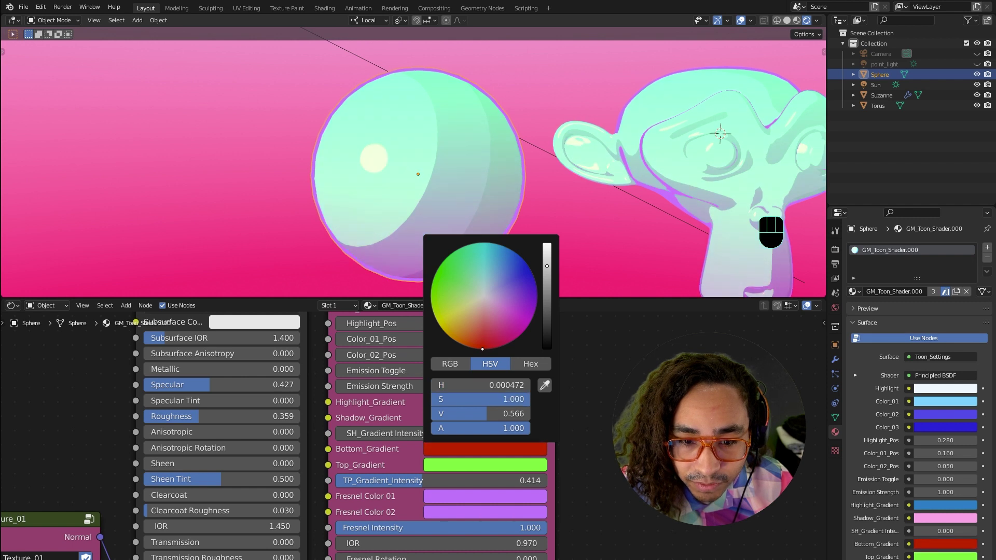
pyautogui.moveTo(435, 488)
pyautogui.mouseDown()
pyautogui.moveTo(563, 488)
pyautogui.moveTo(352, 480)
pyautogui.moveTo(364, 480)
pyautogui.mouseUp()
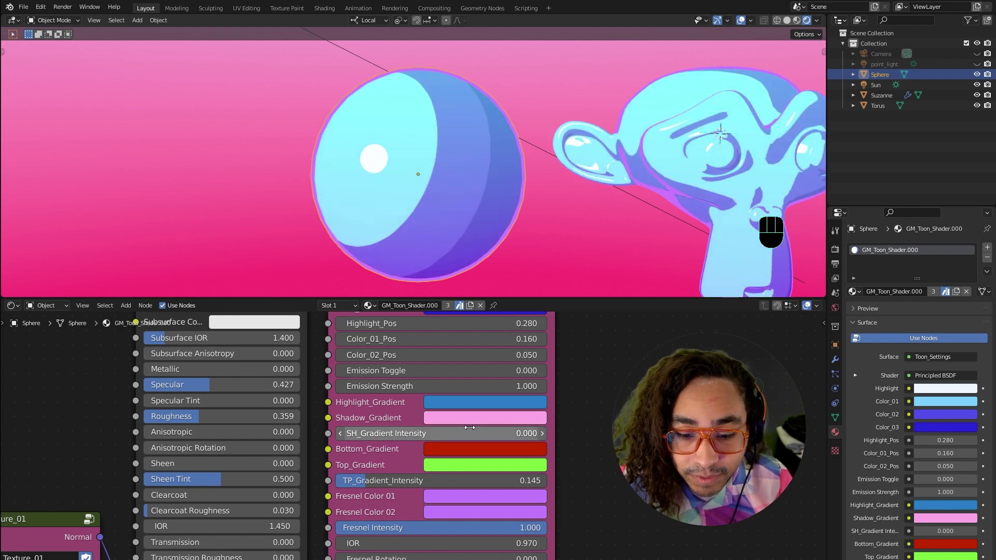
# Copy the Shadow_Gradient pink to Top_Gradient and the Highlight_Gradient blue to Bottom_Gradient, undoing the pink pasted onto the other gradients
pyautogui.hotkey('ctrl', 'c')
pyautogui.hotkey('ctrl', 'v')
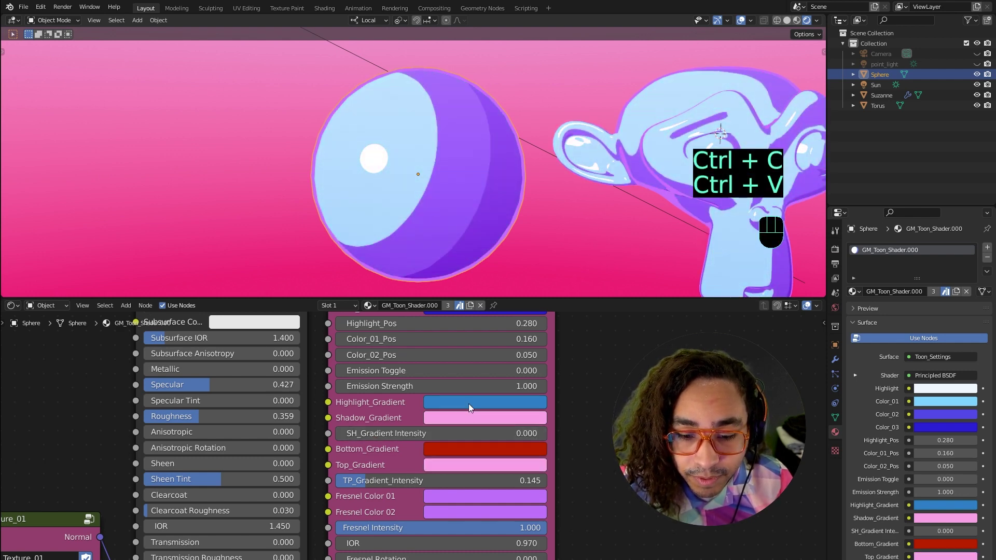
pyautogui.hotkey('ctrl', 'v')
pyautogui.hotkey('ctrl', 'v')
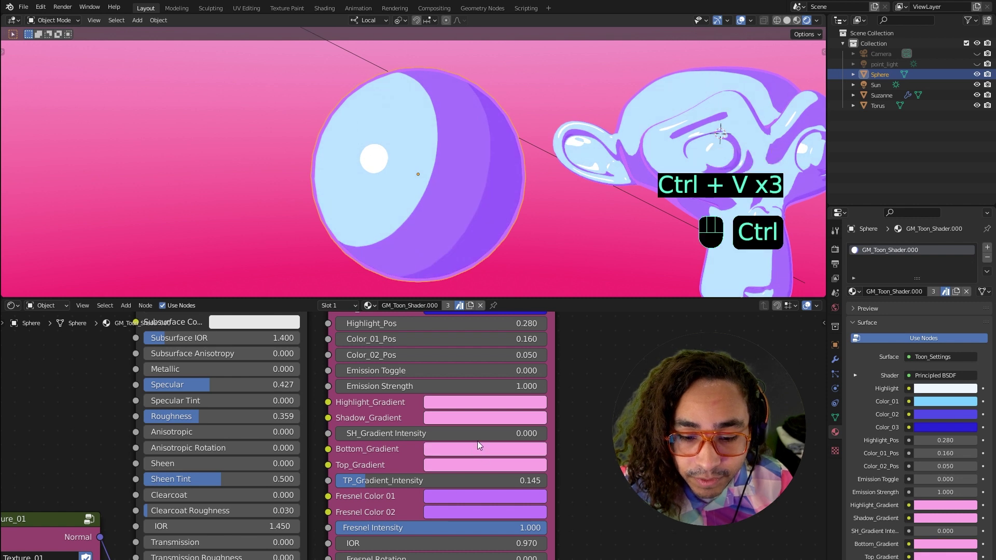
pyautogui.hotkey('ctrl', 'z')
pyautogui.hotkey('ctrl', 'z')
pyautogui.hotkey('ctrl', 'c')
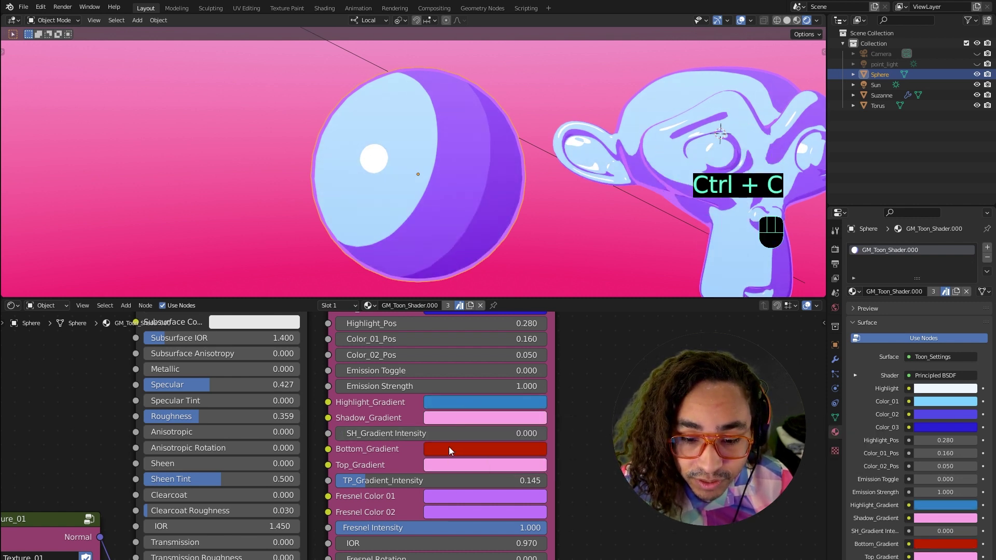
pyautogui.hotkey('ctrl', 'v')
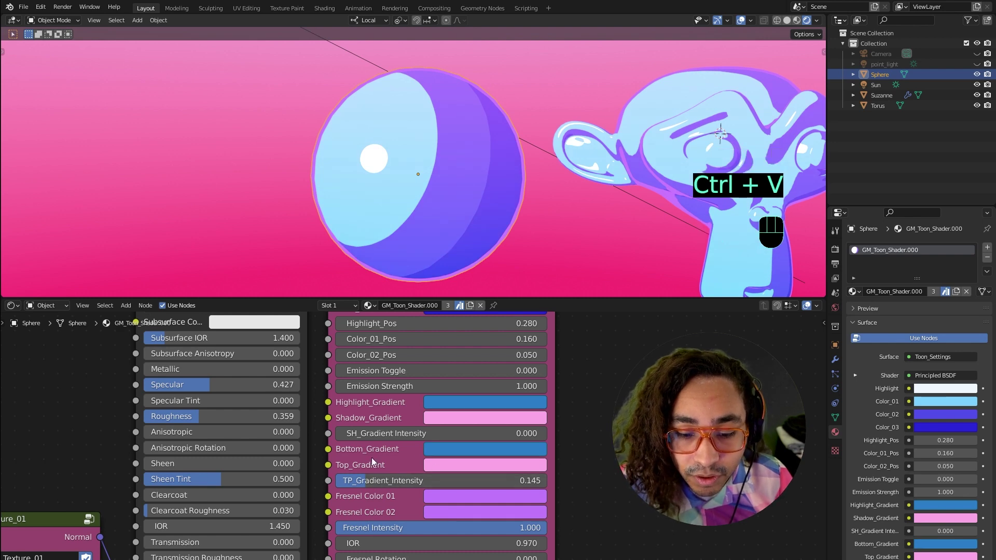
# Set SH_Gradient Intensity to 0.440 and TP_Gradient_Intensity to 0.131
pyautogui.moveTo(383, 434)
pyautogui.mouseDown()
pyautogui.moveTo(466, 433)
pyautogui.moveTo(363, 434)
pyautogui.mouseUp()
pyautogui.moveTo(363, 480)
pyautogui.keyDown('shift'); pyautogui.mouseDown()
pyautogui.moveTo(354, 481)
pyautogui.moveTo(362, 480)
pyautogui.mouseUp(); pyautogui.keyUp('shift')
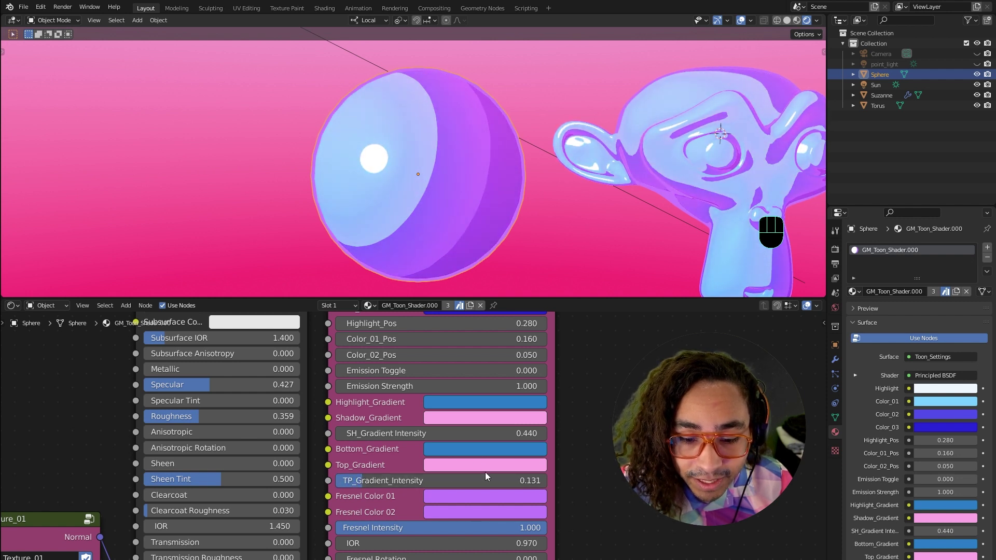
# Recolour the Bottom_Gradient deep blue and the Top_Gradient orange-red in the Toon_Settings node
pyautogui.click(450, 456)
pyautogui.moveTo(484, 306)
pyautogui.mouseDown()
pyautogui.moveTo(489, 260)
pyautogui.moveTo(529, 266)
pyautogui.mouseUp()
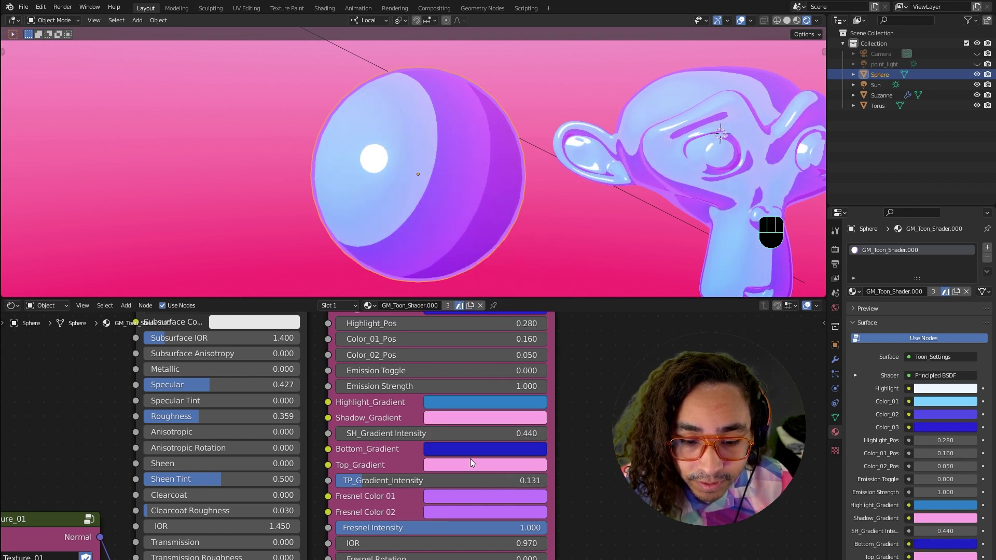
pyautogui.click(455, 464)
pyautogui.moveTo(491, 330)
pyautogui.mouseDown()
pyautogui.moveTo(479, 340)
pyautogui.moveTo(467, 308)
pyautogui.moveTo(477, 369)
pyautogui.mouseUp()
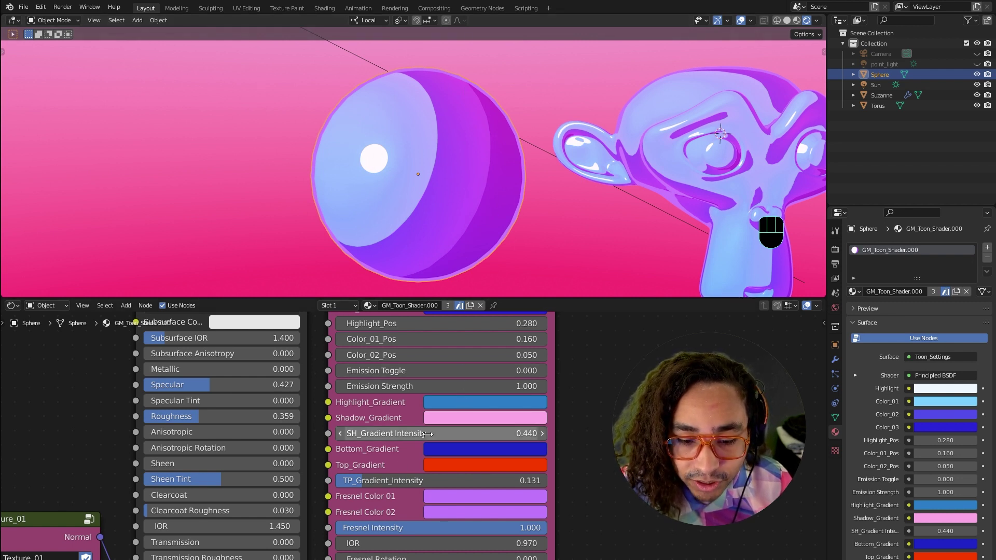
# Set SH_Gradient Intensity to 0.640 and TP_Gradient_Intensity to 0.242, after trying the latter at 0.343
pyautogui.click(363, 480)
pyautogui.moveTo(363, 480); pyautogui.dragTo(387, 480)
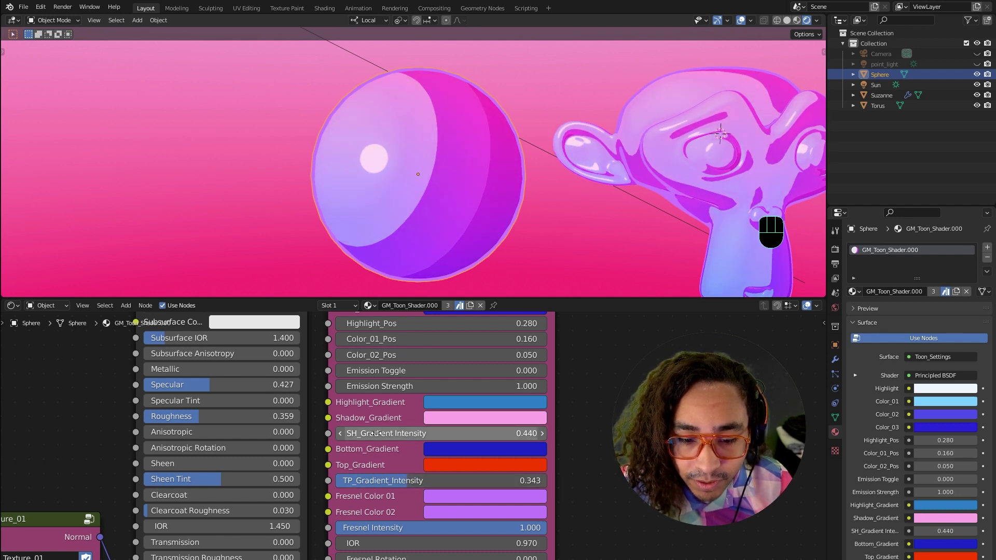
pyautogui.moveTo(377, 432)
pyautogui.mouseDown()
pyautogui.moveTo(406, 433)
pyautogui.moveTo(361, 433)
pyautogui.moveTo(403, 433)
pyautogui.moveTo(382, 427)
pyautogui.mouseUp()
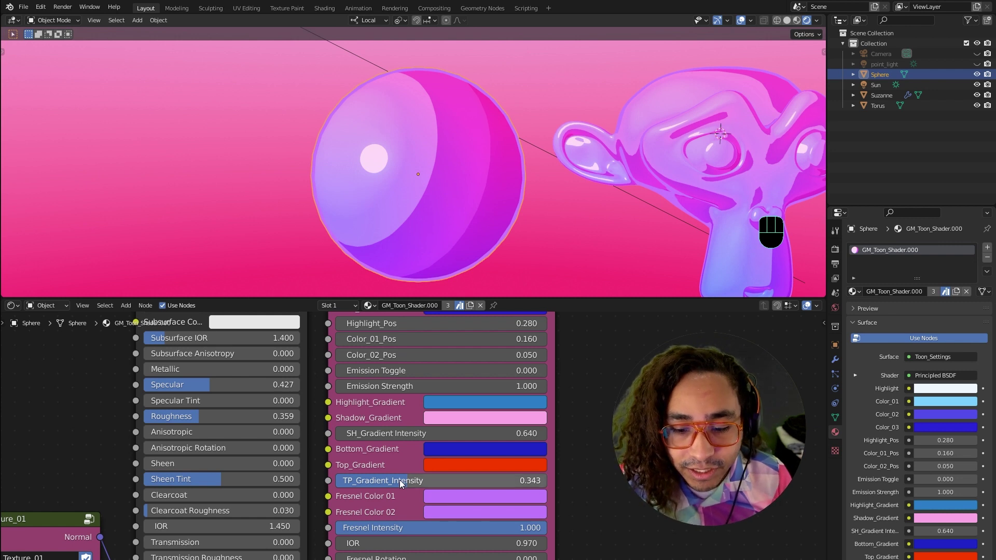
pyautogui.moveTo(399, 481)
pyautogui.mouseDown()
pyautogui.moveTo(373, 481)
pyautogui.moveTo(387, 482)
pyautogui.mouseUp()
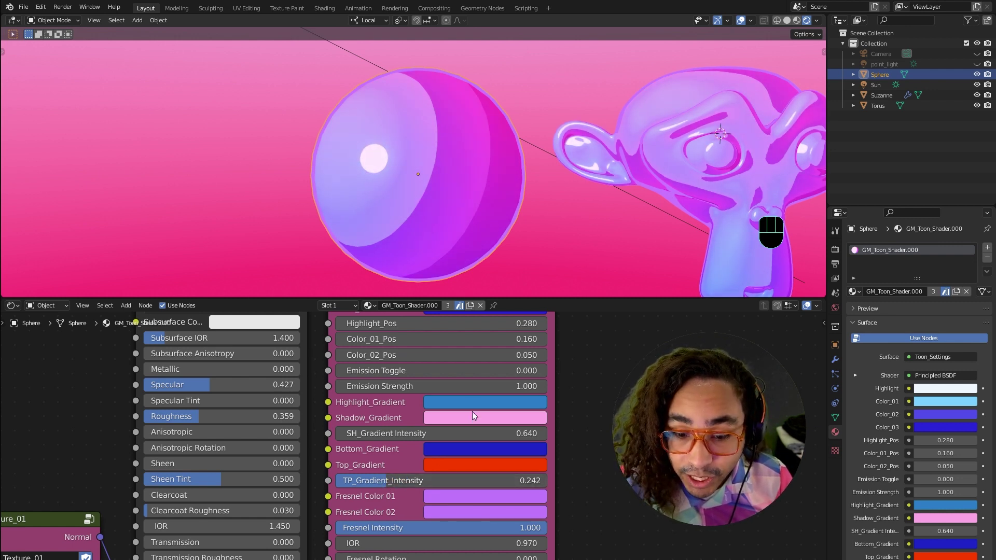
# Restore the pink Top_Gradient from Shadow_Gradient and the blue Bottom_Gradient from Highlight_Gradient by copying their colours
pyautogui.hotkey('ctrl', 'c')
pyautogui.hotkey('ctrl', 'v')
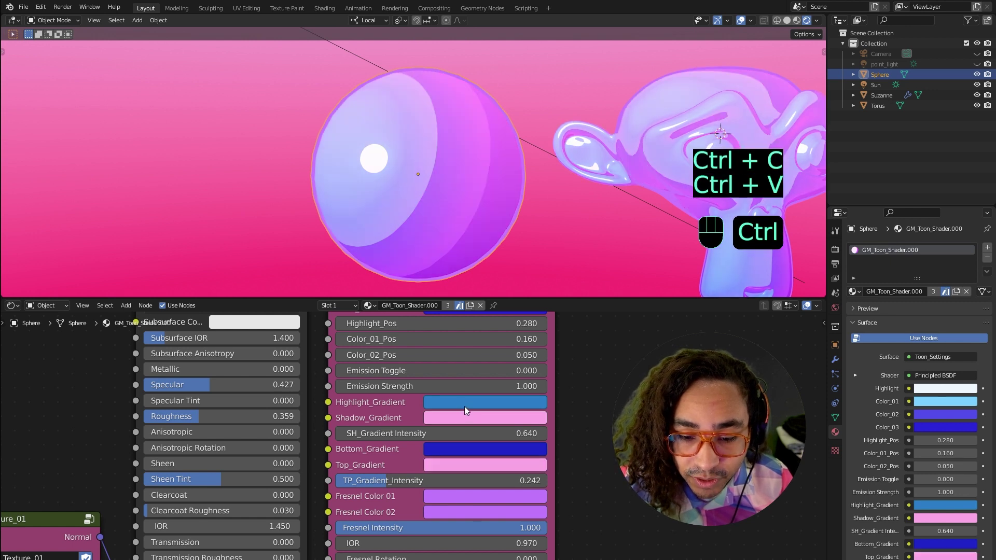
pyautogui.hotkey('ctrl', 'c')
pyautogui.hotkey('ctrl', 'v')
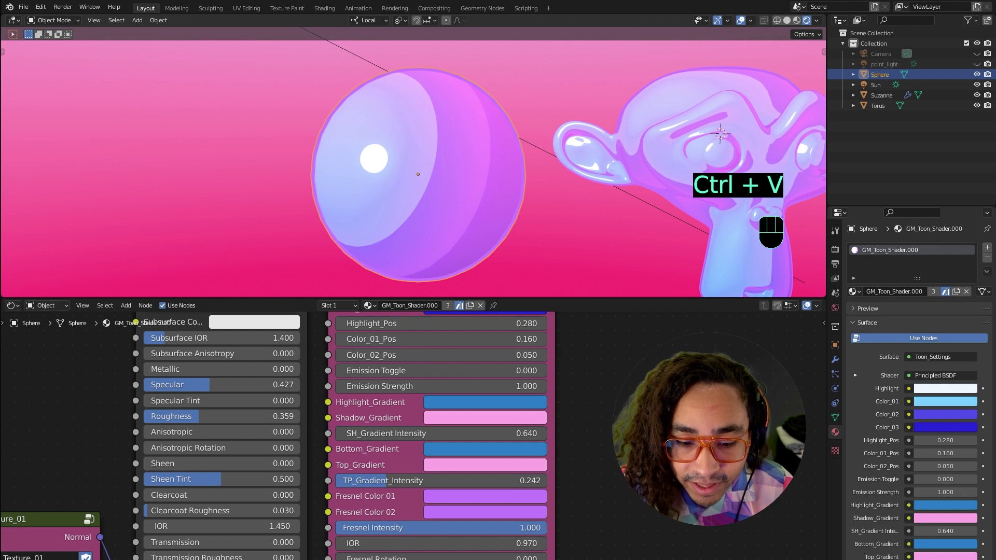
# Try Fresnel Intensity at 0.000 with the sphere deselected to compare the rims, and return it to 1.000
pyautogui.keyDown('shift'); pyautogui.scroll(-3, 443, 444); pyautogui.keyUp('shift')
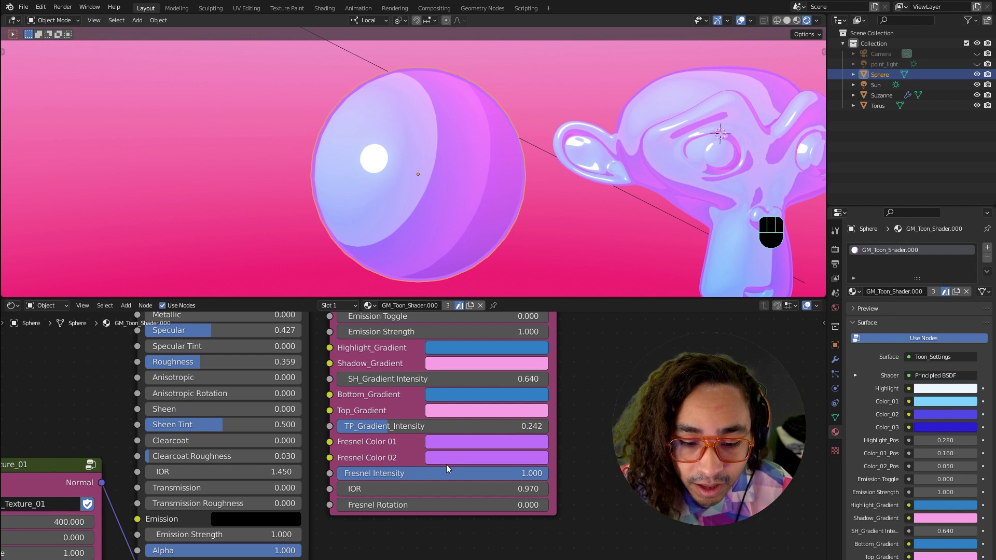
pyautogui.moveTo(487, 473); pyautogui.dragTo(339, 458)
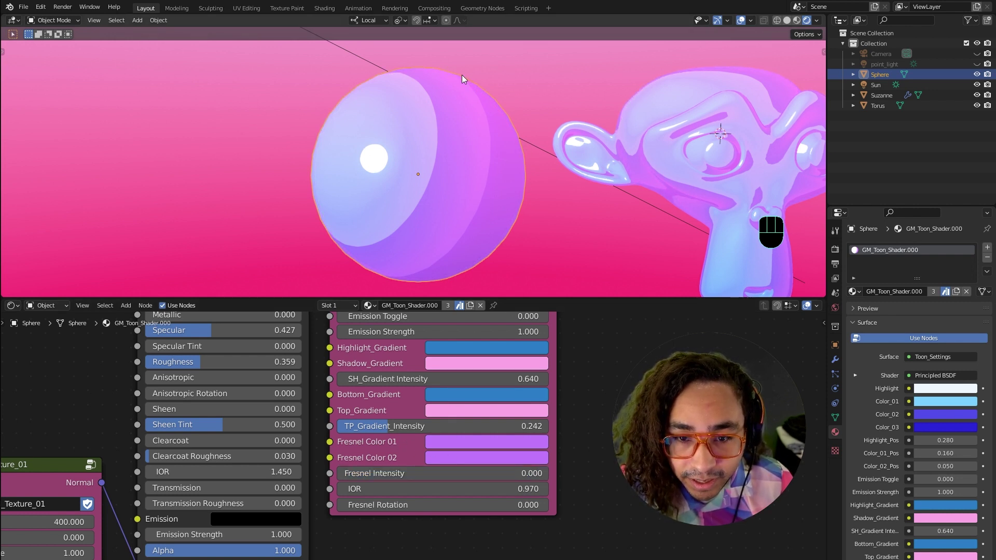
pyautogui.click(541, 64)
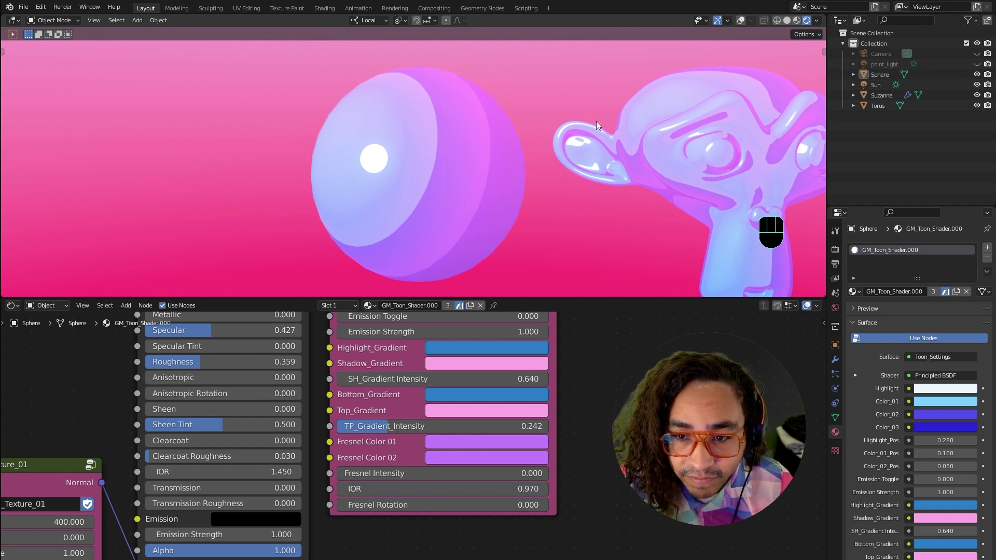
pyautogui.keyDown('shift'); pyautogui.moveTo(595, 124); pyautogui.dragTo(424, 107, button='middle'); pyautogui.keyUp('shift')
pyautogui.moveTo(374, 473); pyautogui.dragTo(547, 472)
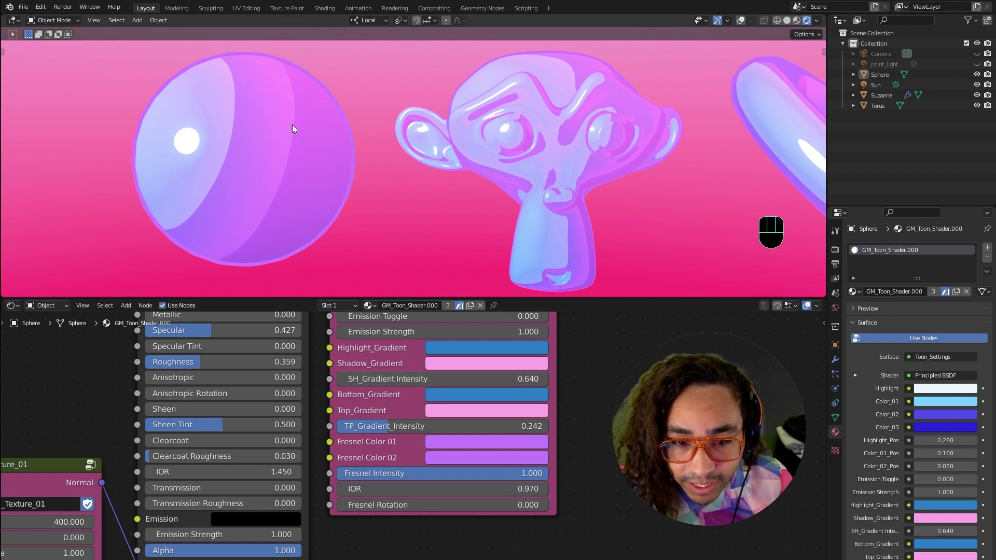
# Set both Fresnel Color 01 and Fresnel Color 02 of the Toon_Settings node to black
pyautogui.keyDown('shift'); pyautogui.moveTo(292, 125); pyautogui.dragTo(319, 115, button='middle'); pyautogui.keyUp('shift')
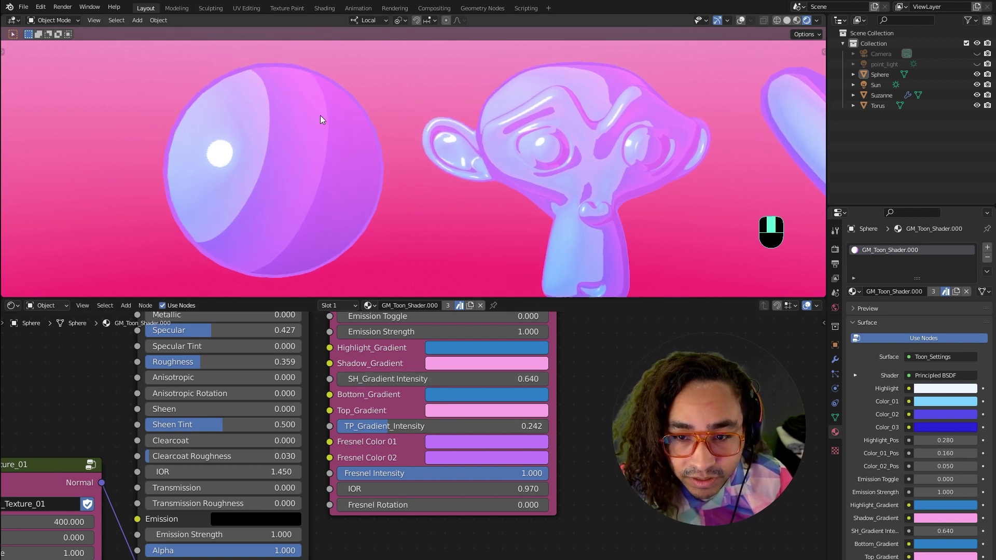
pyautogui.click(459, 441)
pyautogui.moveTo(543, 284); pyautogui.dragTo(545, 343)
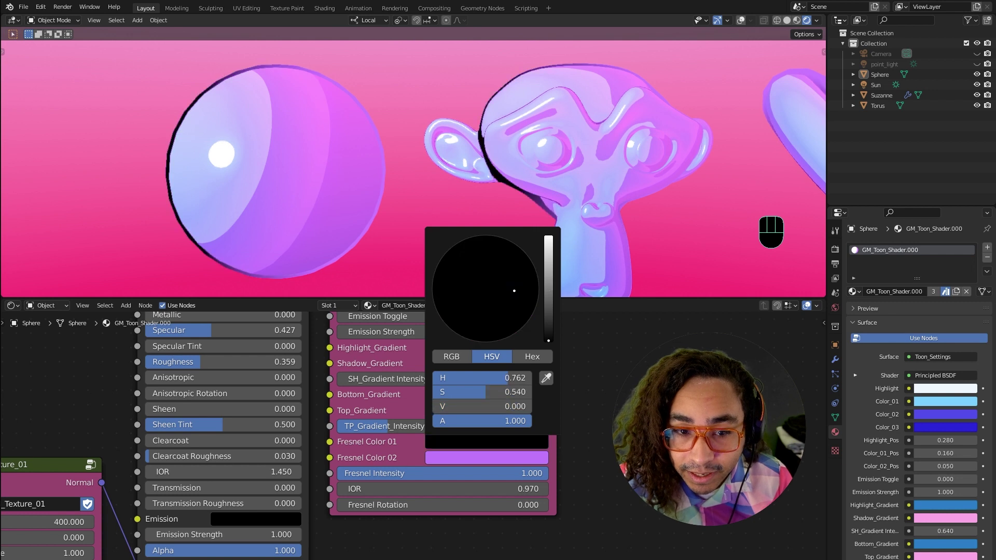
pyautogui.click(475, 456)
pyautogui.moveTo(550, 309); pyautogui.dragTo(552, 358)
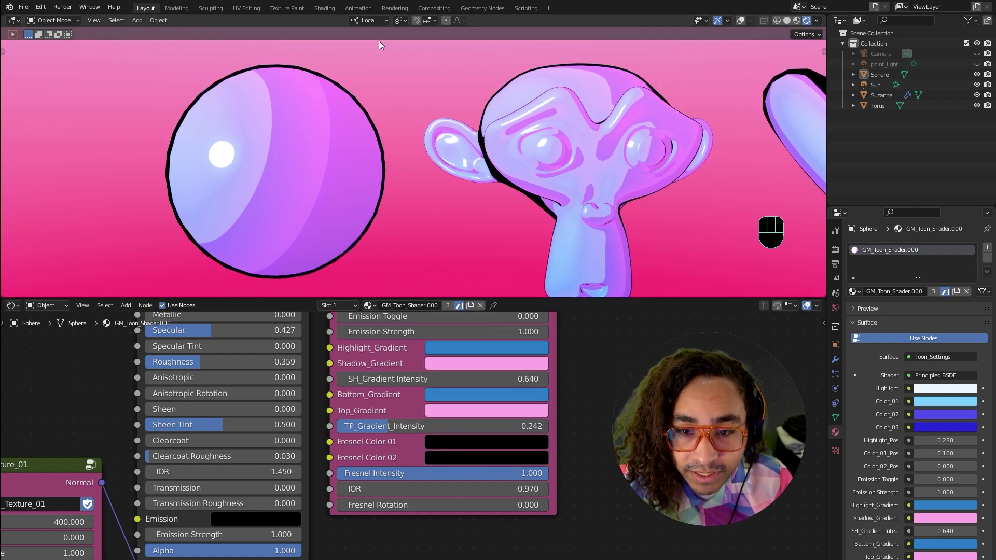
pyautogui.scroll(-2, 489, 164)
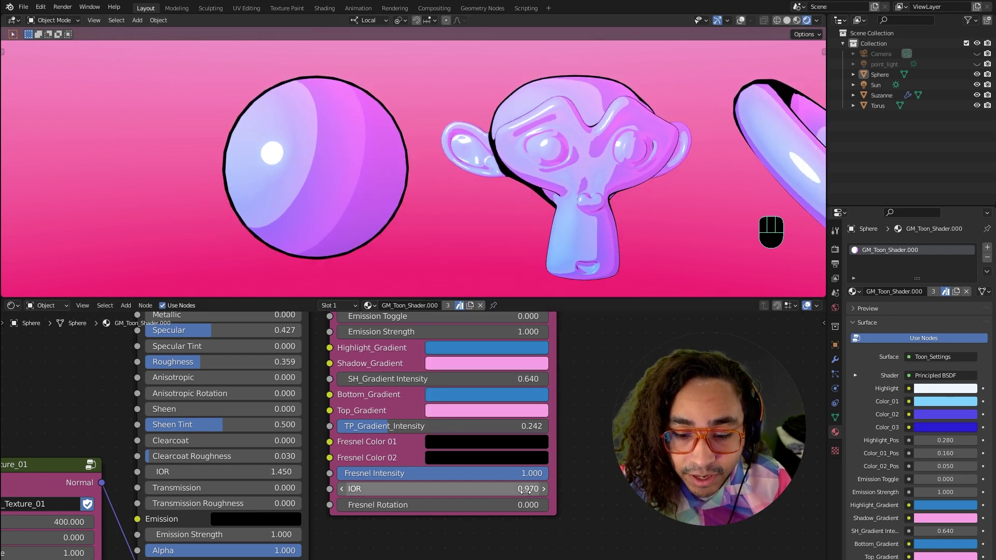
# Try red for Fresnel Color 01 and bright green for Fresnel Color 02, with Fresnel Rotation at 2.400
pyautogui.moveTo(521, 473); pyautogui.dragTo(546, 473)
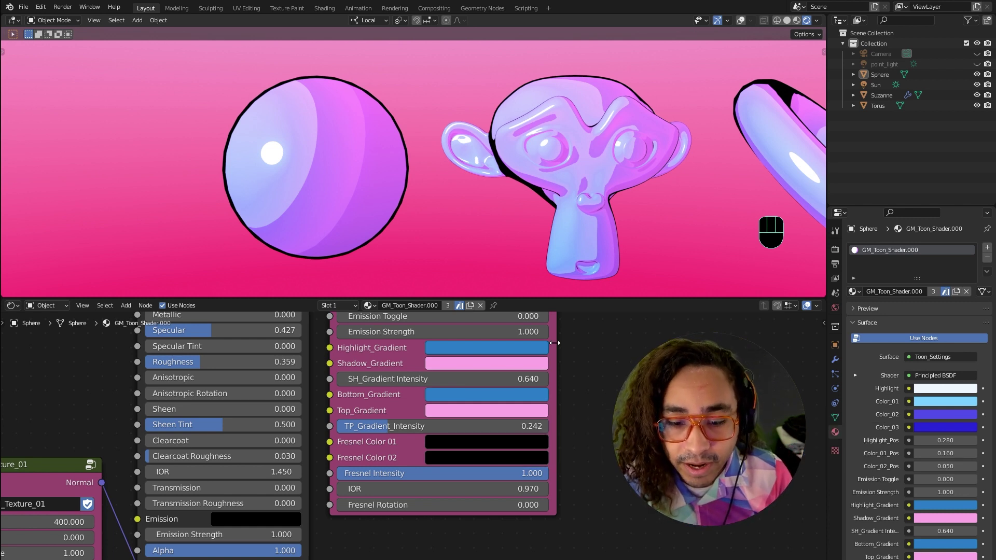
pyautogui.click(483, 443)
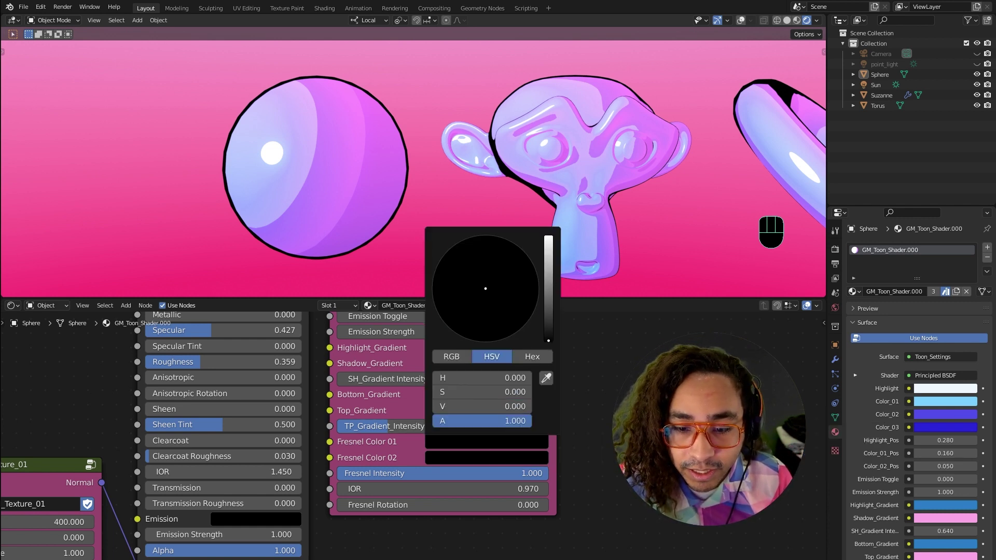
pyautogui.click(548, 239)
pyautogui.click(488, 315)
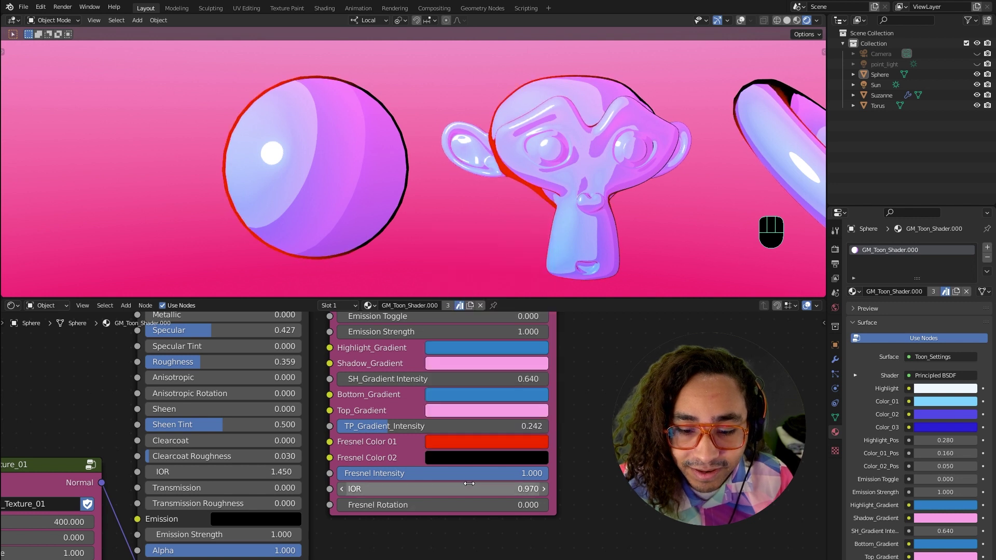
pyautogui.click(468, 458)
pyautogui.click(548, 293)
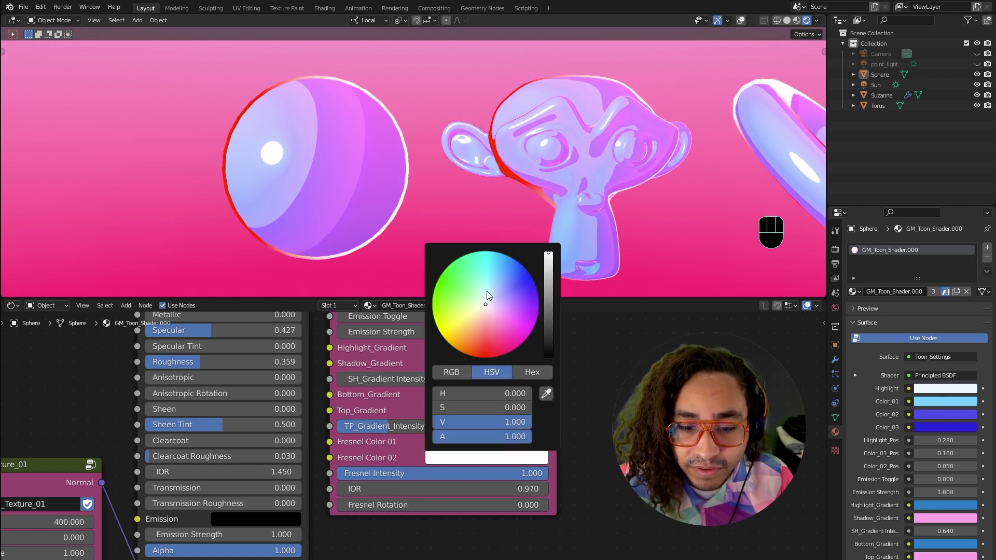
pyautogui.click(457, 274)
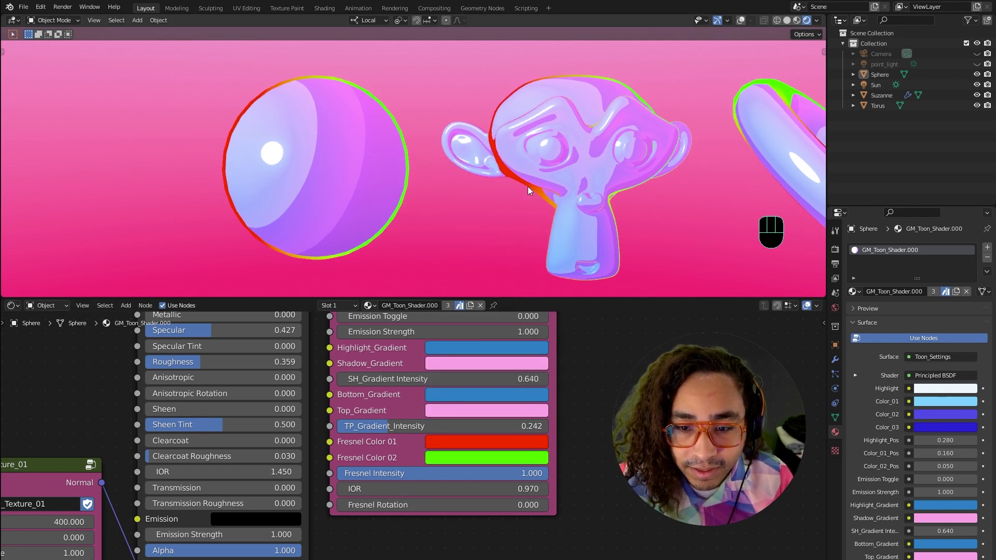
pyautogui.moveTo(608, 178); pyautogui.dragTo(424, 123, button='middle')
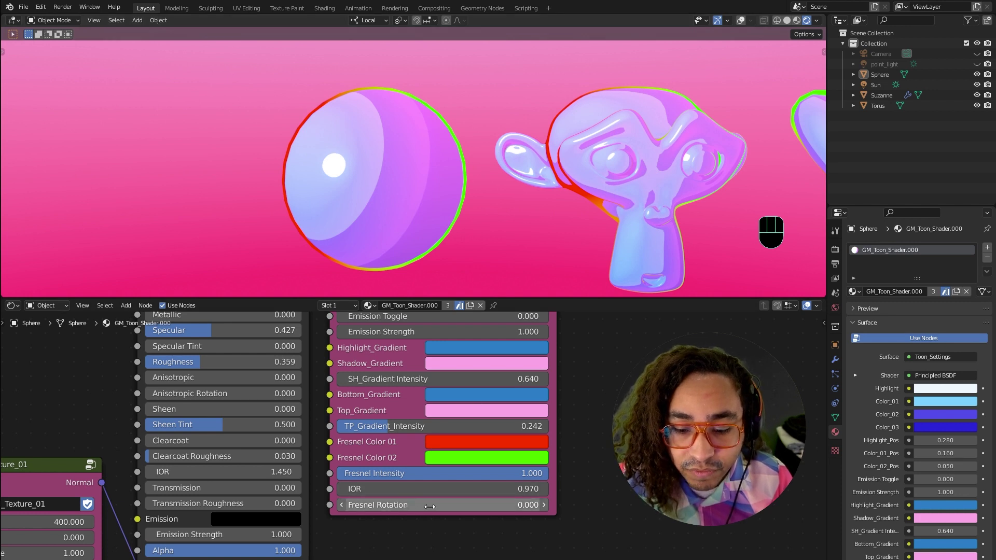
pyautogui.moveTo(423, 505); pyautogui.dragTo(451, 506)
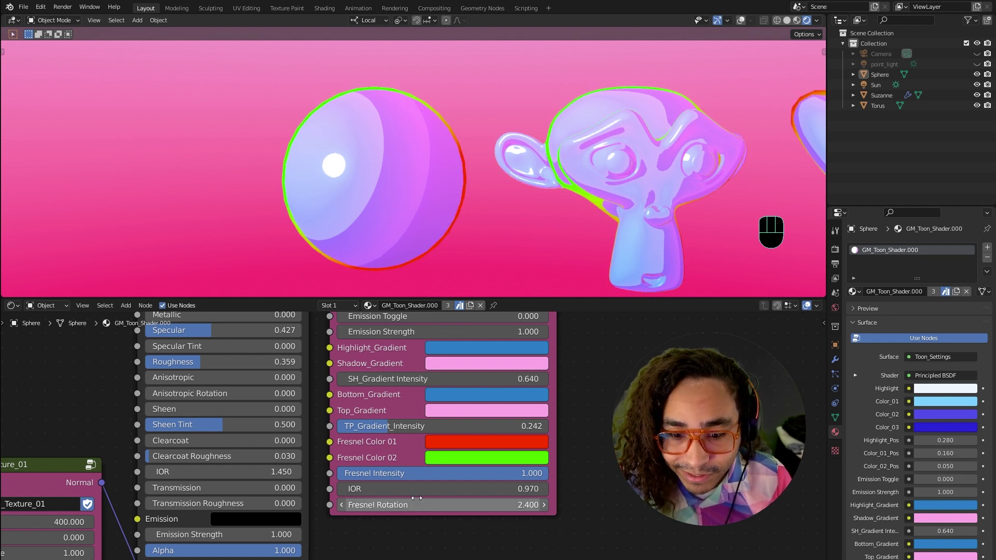
# Set Fresnel Color 01 to cyan and Fresnel Color 02 to magenta, with Fresnel Intensity at 0.559 and Fresnel Rotation at 4.700
pyautogui.click(470, 442)
pyautogui.moveTo(482, 384); pyautogui.dragTo(519, 384)
pyautogui.click(460, 455)
pyautogui.moveTo(490, 328)
pyautogui.mouseDown()
pyautogui.moveTo(511, 341)
pyautogui.moveTo(524, 335)
pyautogui.mouseUp()
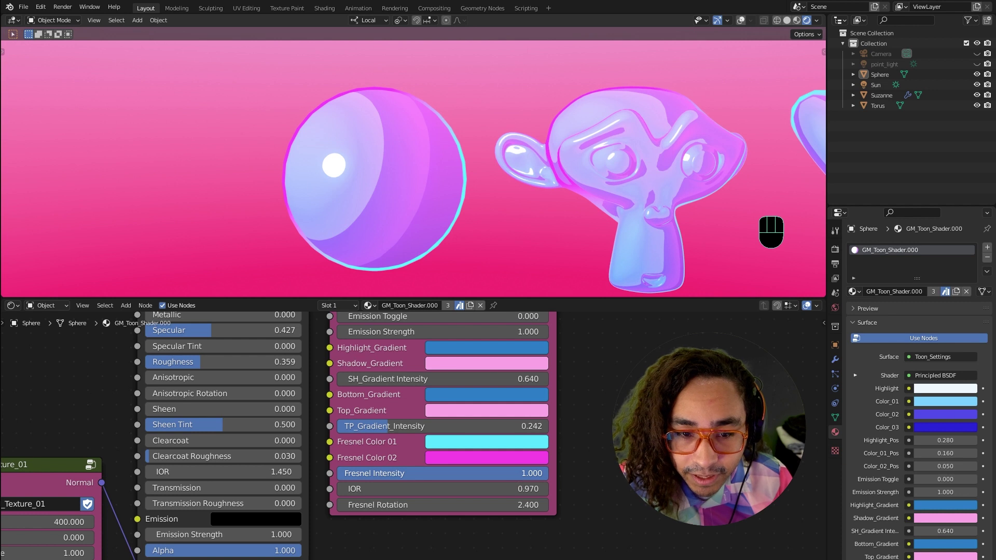
pyautogui.moveTo(539, 473)
pyautogui.mouseDown()
pyautogui.moveTo(448, 474)
pyautogui.moveTo(457, 505)
pyautogui.moveTo(495, 504)
pyautogui.mouseUp()
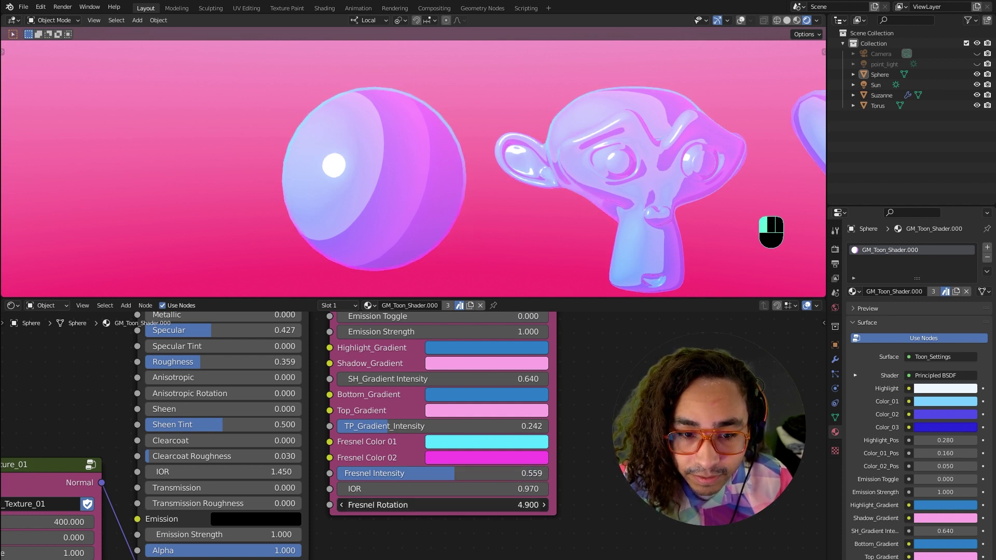
pyautogui.moveTo(513, 234); pyautogui.dragTo(405, 197, button='middle')
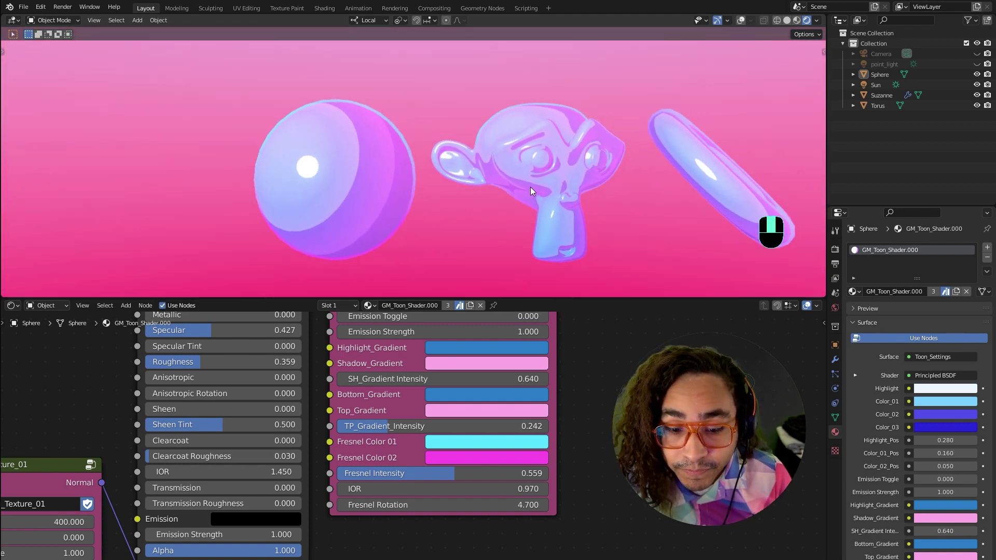
# Set the Toon_Settings IOR to 0.960 and Fresnel Intensity to 0.343, after trying the intensity at 0.205
pyautogui.moveTo(485, 425); pyautogui.dragTo(511, 532, button='middle')
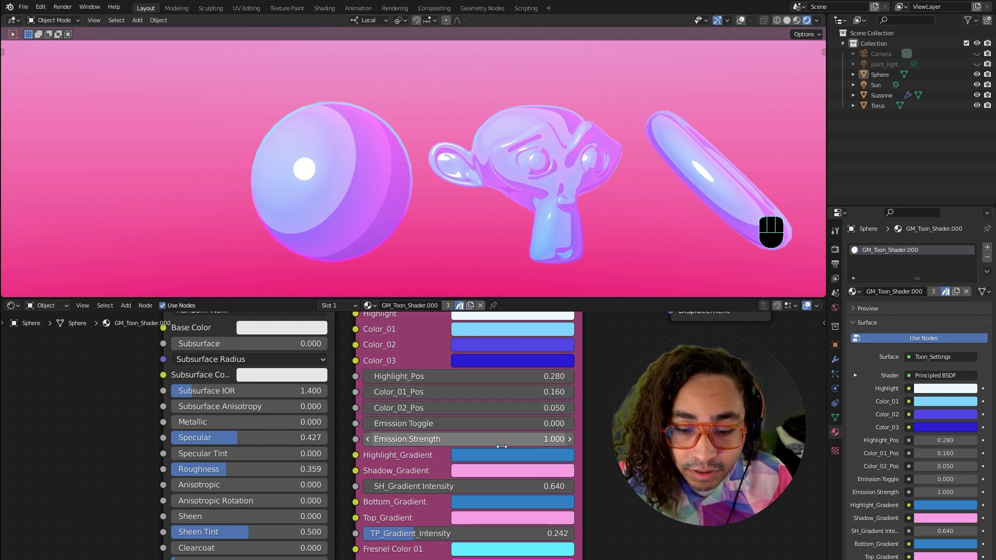
pyautogui.moveTo(587, 477); pyautogui.dragTo(607, 429, button='middle')
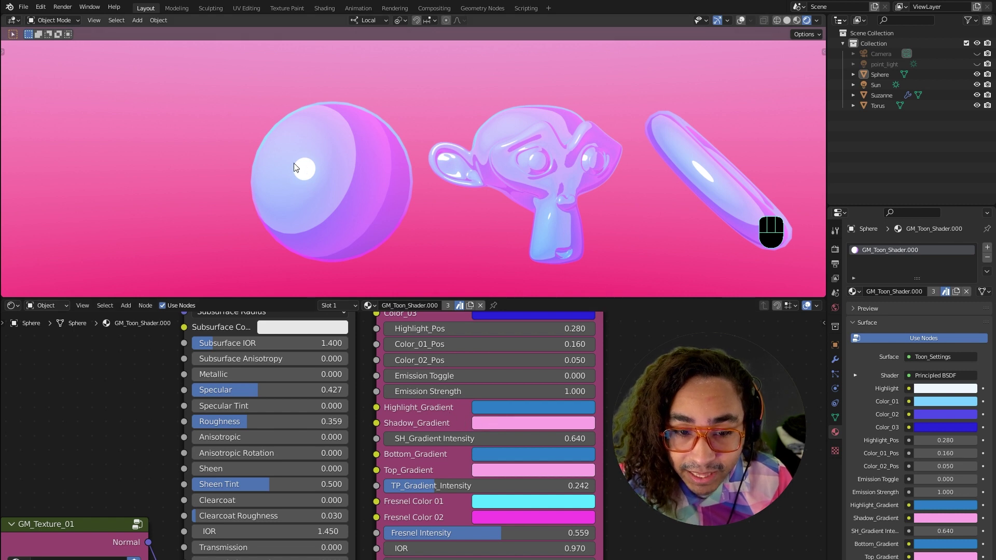
pyautogui.moveTo(592, 454); pyautogui.dragTo(584, 406, button='middle')
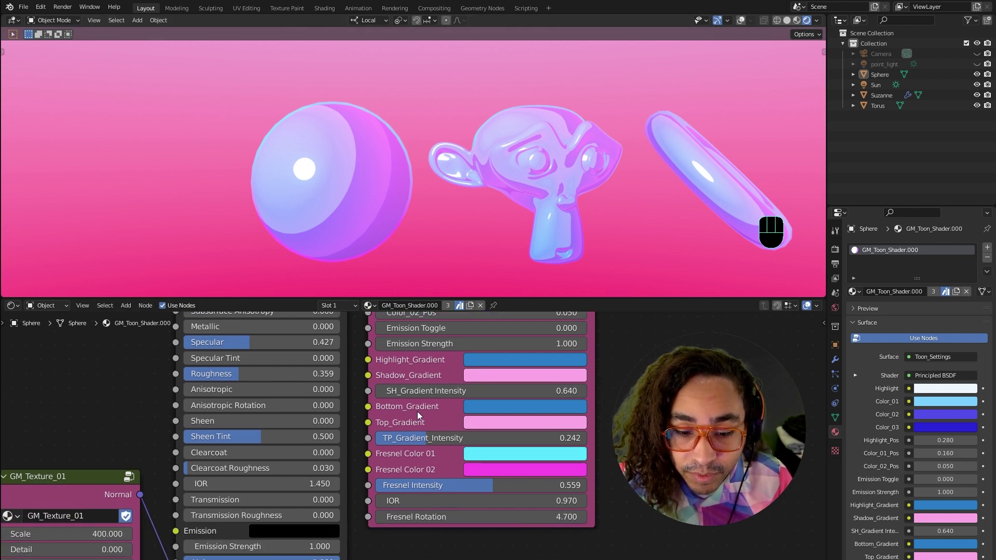
pyautogui.moveTo(531, 436); pyautogui.dragTo(538, 411, button='middle')
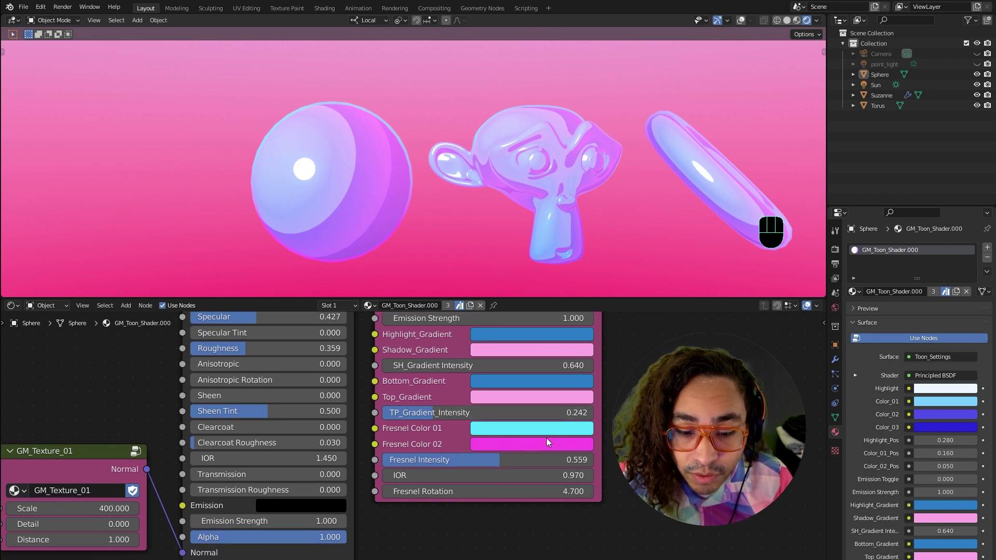
pyautogui.scroll(1, 348, 195)
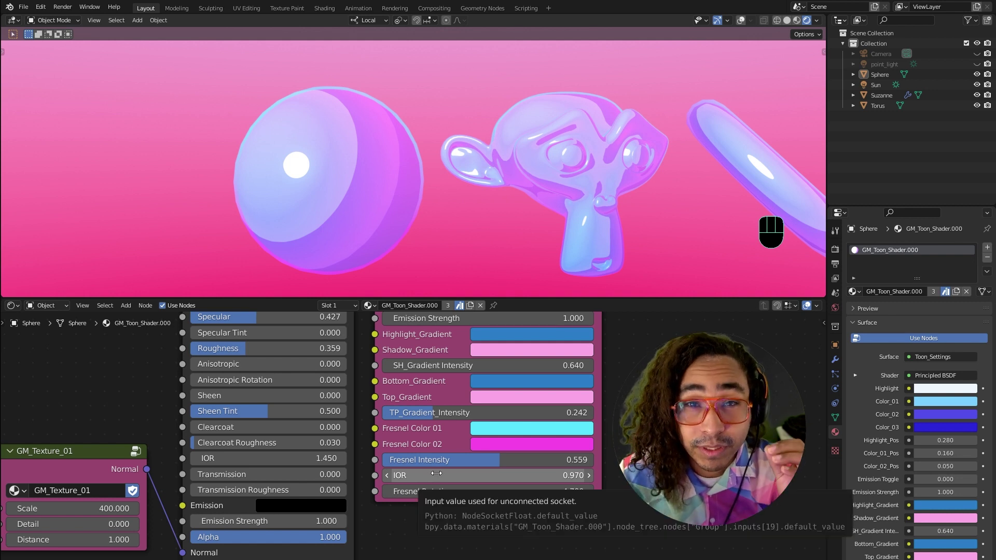
pyautogui.moveTo(410, 475)
pyautogui.mouseDown()
pyautogui.moveTo(332, 476)
pyautogui.moveTo(519, 460)
pyautogui.moveTo(409, 475)
pyautogui.moveTo(465, 475)
pyautogui.moveTo(424, 460)
pyautogui.moveTo(289, 460)
pyautogui.mouseUp()
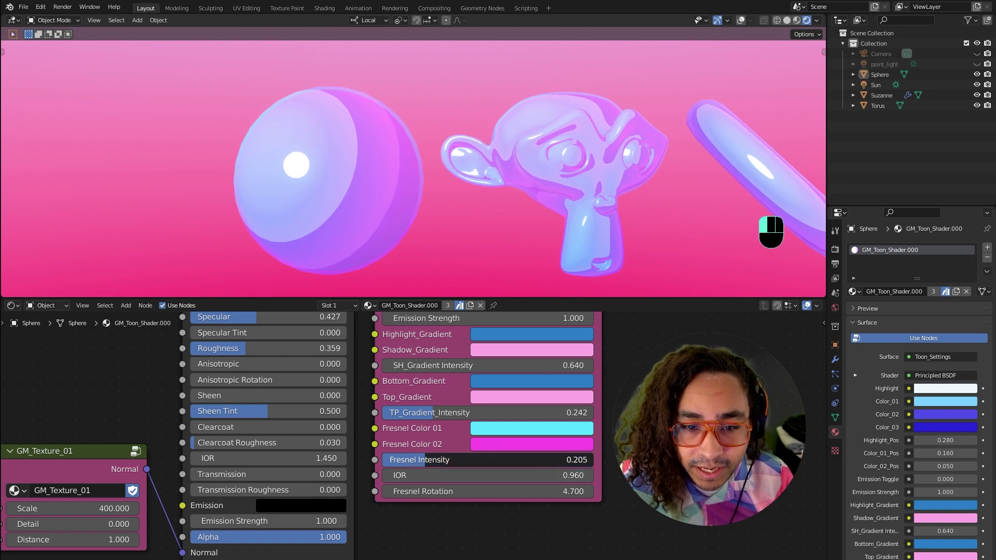
pyautogui.moveTo(527, 460); pyautogui.dragTo(528, 453)
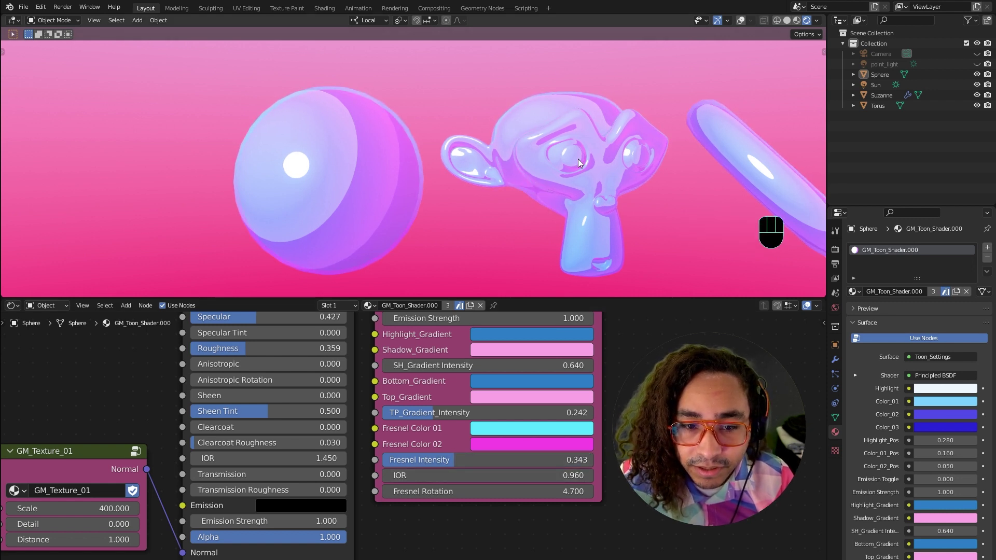
# Review the three shaded objects and the chain of Principled BSDF, Toon_Settings and Material Output nodes
pyautogui.keyDown('shift'); pyautogui.moveTo(582, 138); pyautogui.dragTo(501, 138, button='middle'); pyautogui.keyUp('shift')
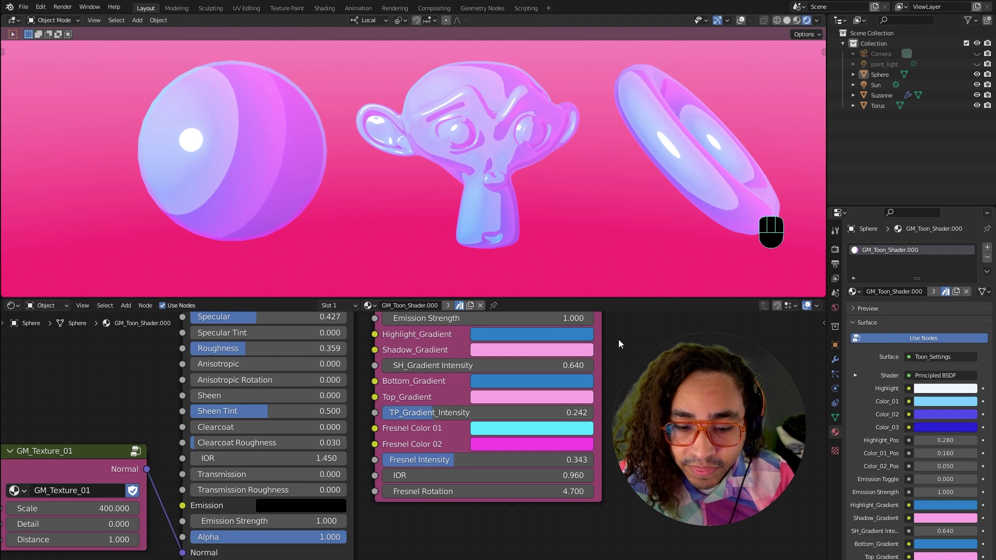
pyautogui.scroll(-1, 621, 347)
pyautogui.keyDown('shift'); pyautogui.scroll(6, 529, 419); pyautogui.keyUp('shift')
pyautogui.scroll(-1, 586, 347)
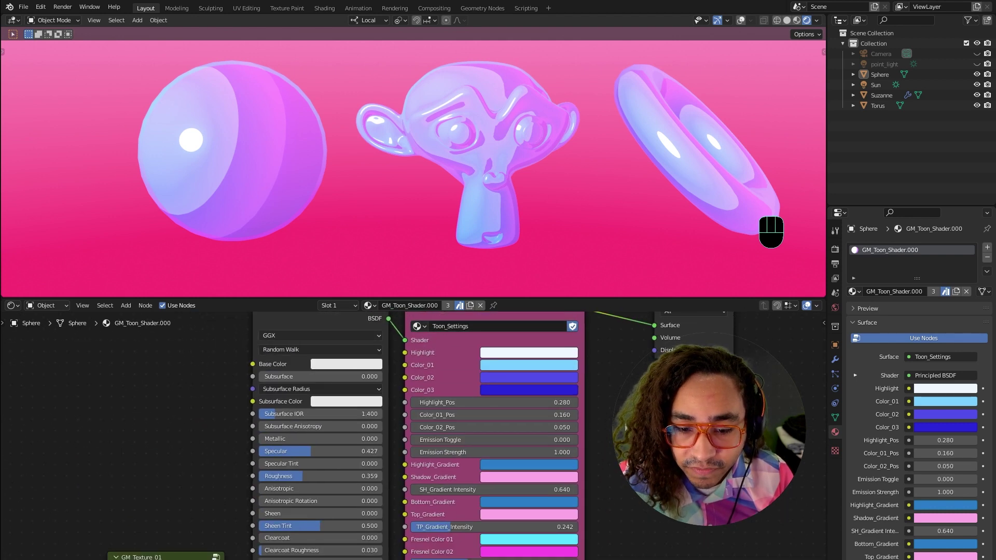
pyautogui.keyDown('shift'); pyautogui.scroll(3, 610, 428); pyautogui.keyUp('shift')
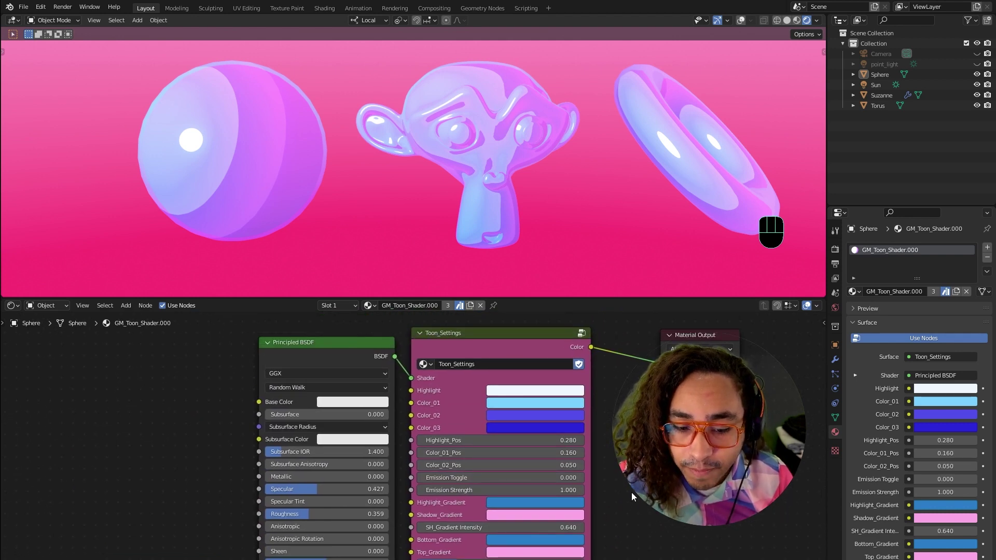
pyautogui.keyDown('shift'); pyautogui.scroll(-4, 522, 404); pyautogui.keyUp('shift')
pyautogui.scroll(-1, 638, 415)
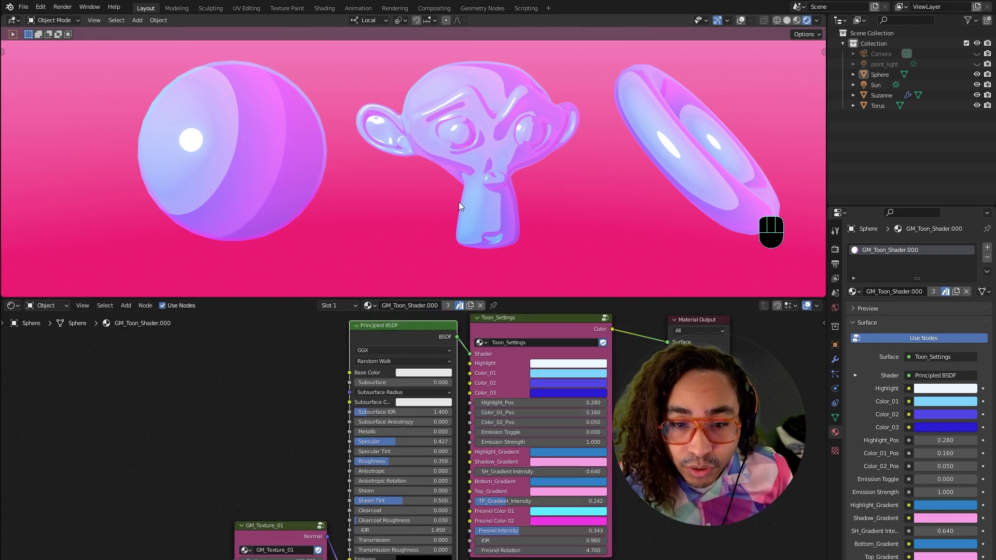
pyautogui.scroll(1, 458, 202)
pyautogui.scroll(3, 300, 470)
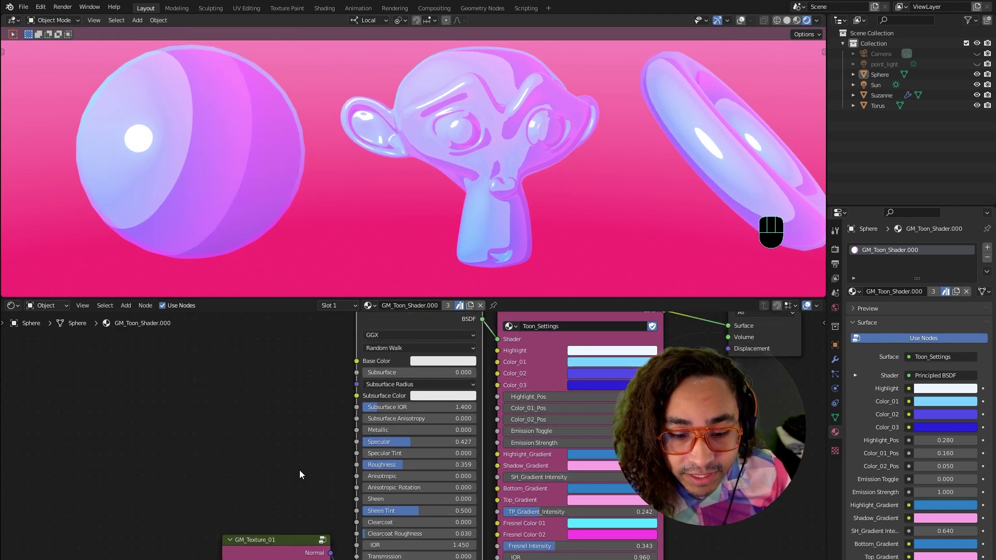
# Try Metallic at 1.000 on the Principled BSDF node to compare the shading, and return it to 0.000
pyautogui.moveTo(309, 464); pyautogui.dragTo(329, 396, button='middle')
pyautogui.scroll(-3, 329, 396)
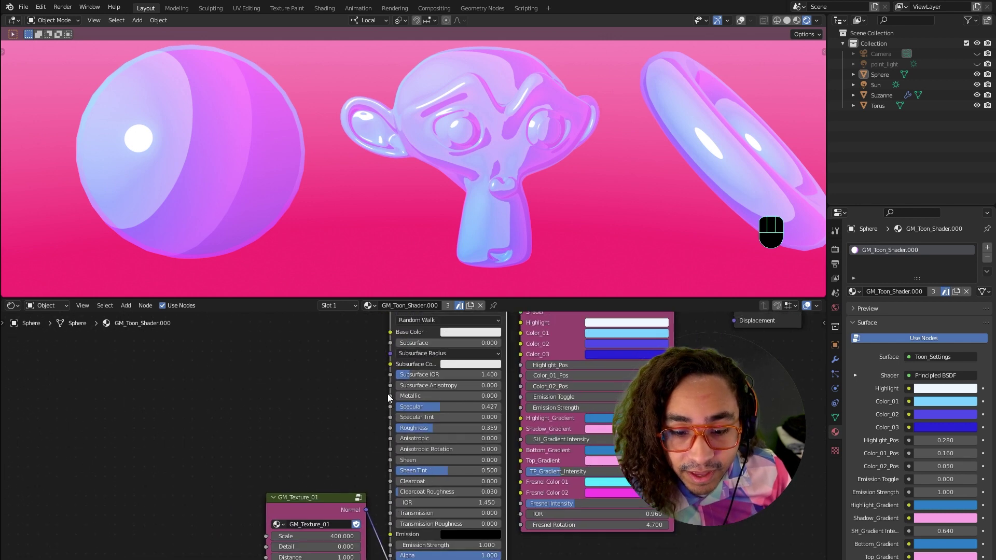
pyautogui.scroll(2, 359, 382)
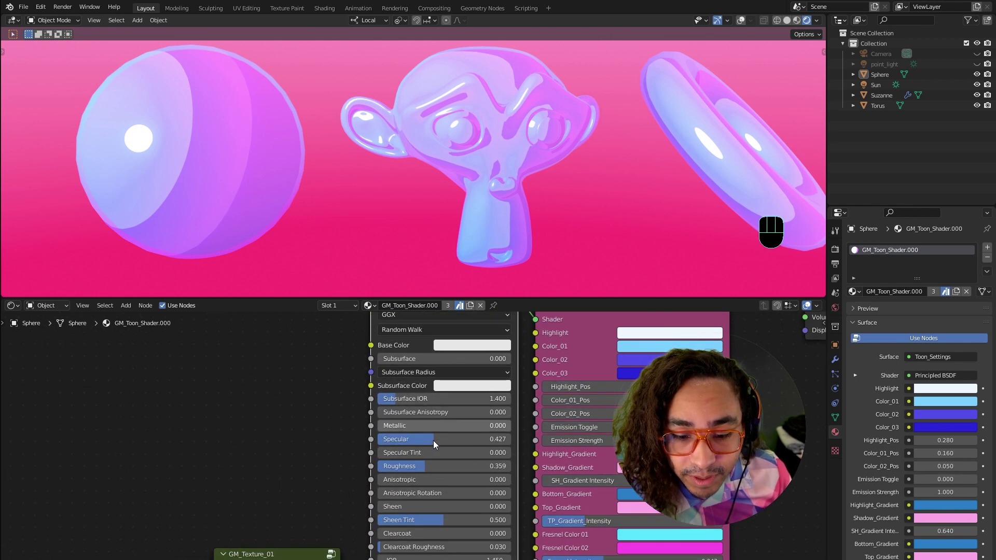
pyautogui.scroll(-1, 390, 396)
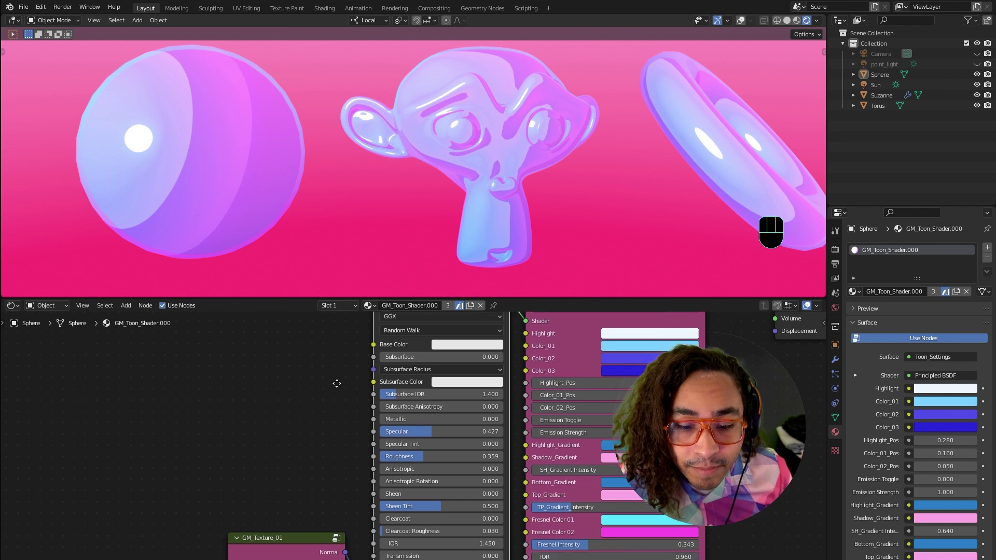
pyautogui.moveTo(370, 390); pyautogui.dragTo(384, 369, button='middle')
pyautogui.moveTo(408, 398); pyautogui.dragTo(517, 398)
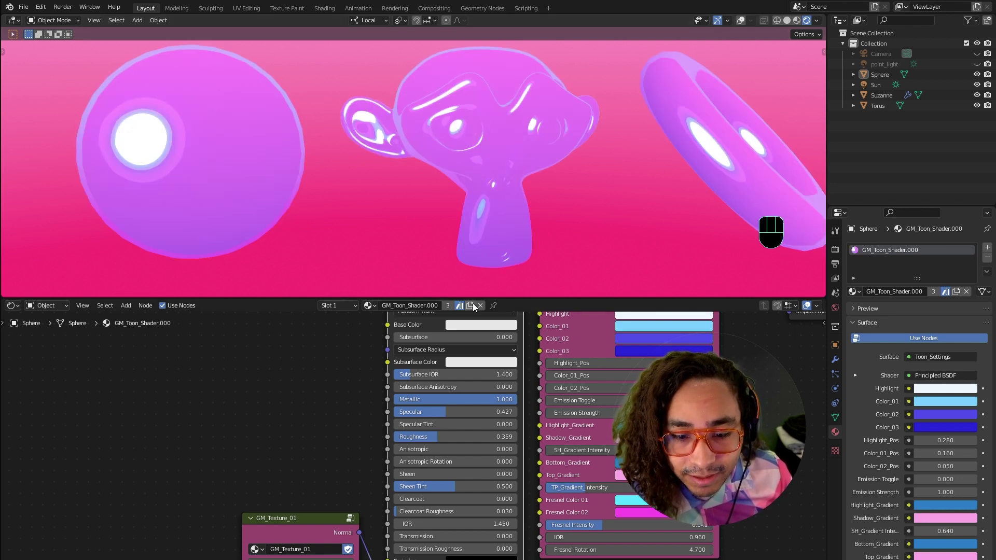
pyautogui.moveTo(478, 402); pyautogui.dragTo(395, 400)
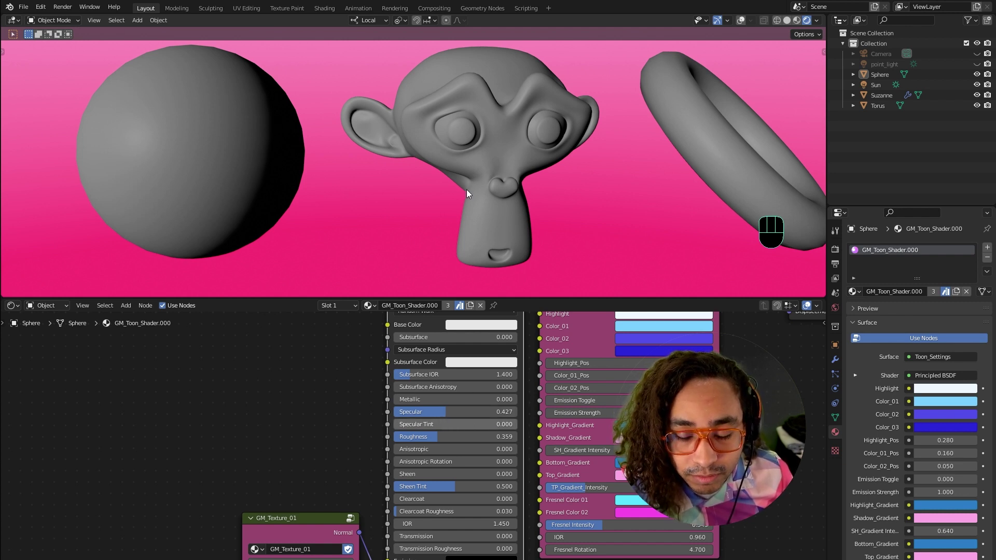
# Set Specular of the Principled BSDF node to 0.436, and undo the last trial adjustment
pyautogui.moveTo(430, 416); pyautogui.dragTo(437, 436)
pyautogui.hotkey('ctrl', 'z')
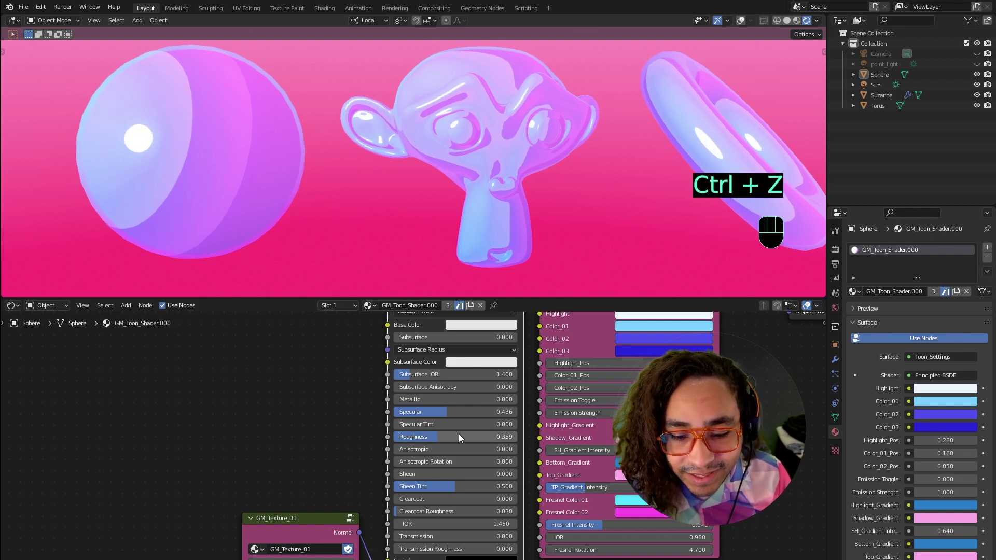
# Set Detail of the GM_Texture_01 node to 2.000 and inspect the sphere's surface texture up close
pyautogui.scroll(-1, 397, 366)
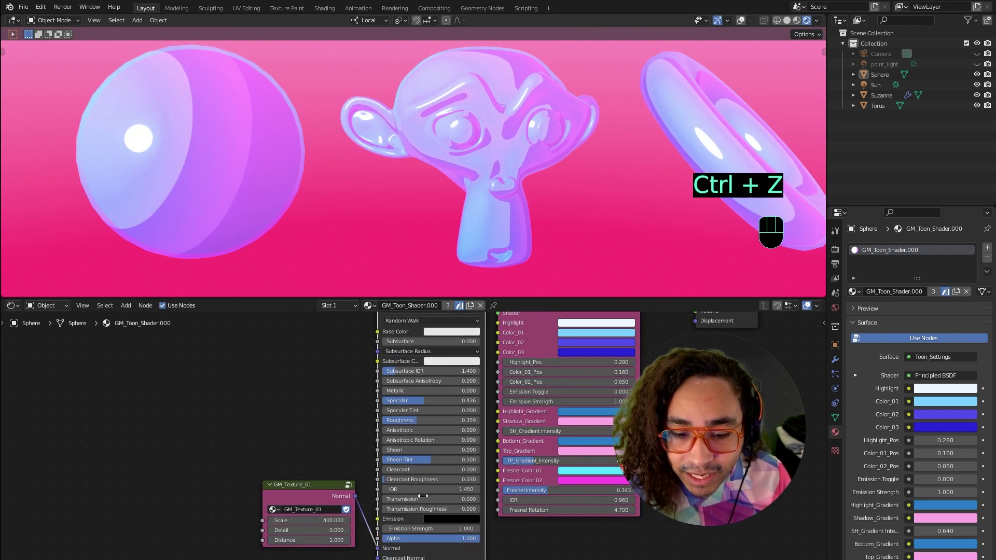
pyautogui.moveTo(682, 375); pyautogui.dragTo(706, 319, button='middle')
pyautogui.moveTo(471, 108); pyautogui.dragTo(400, 188, button='middle')
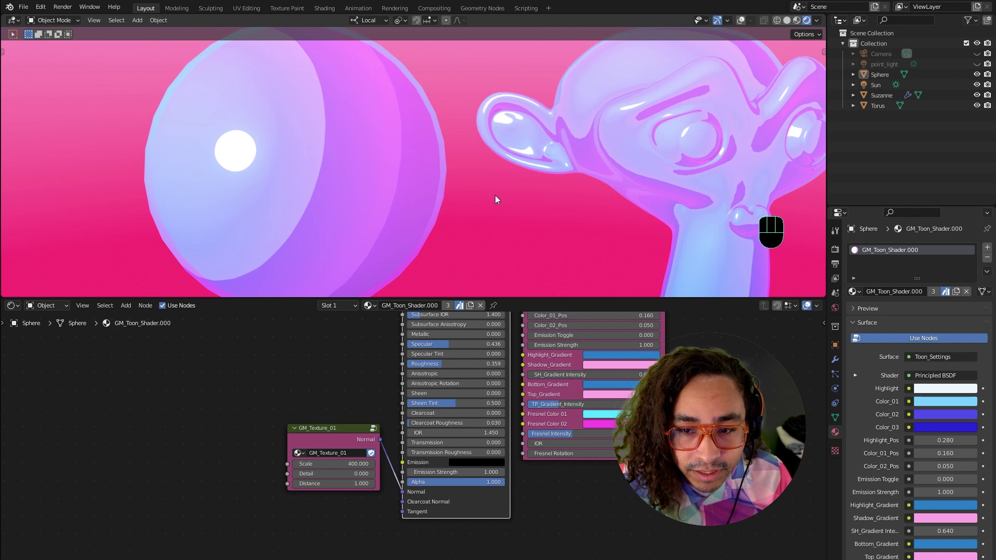
pyautogui.scroll(1, 363, 353)
pyautogui.scroll(-2, 362, 185)
pyautogui.scroll(1, 519, 174)
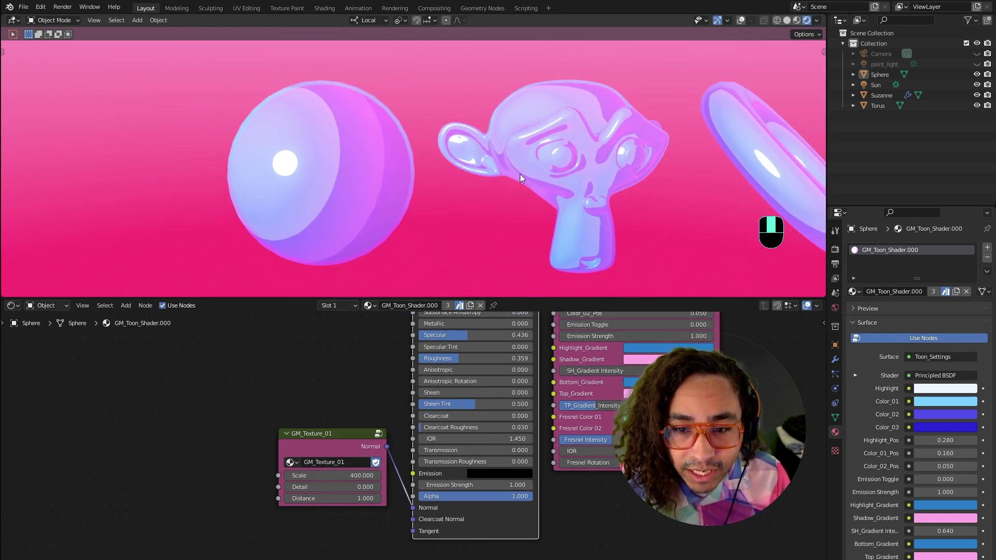
pyautogui.moveTo(520, 173)
pyautogui.mouseDown(button='middle')
pyautogui.moveTo(489, 137)
pyautogui.moveTo(520, 157)
pyautogui.mouseUp(button='middle')
pyautogui.scroll(1, 337, 536)
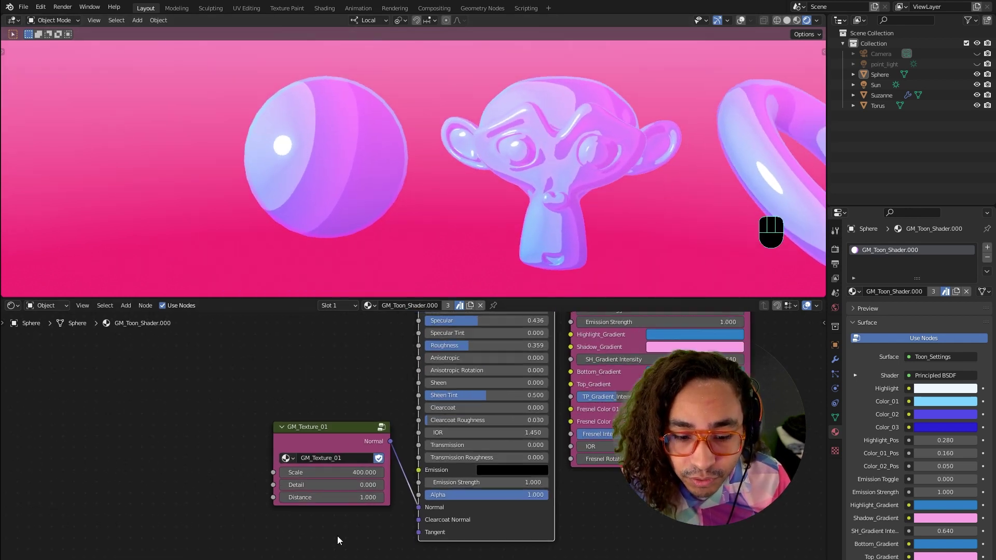
pyautogui.scroll(2, 350, 507)
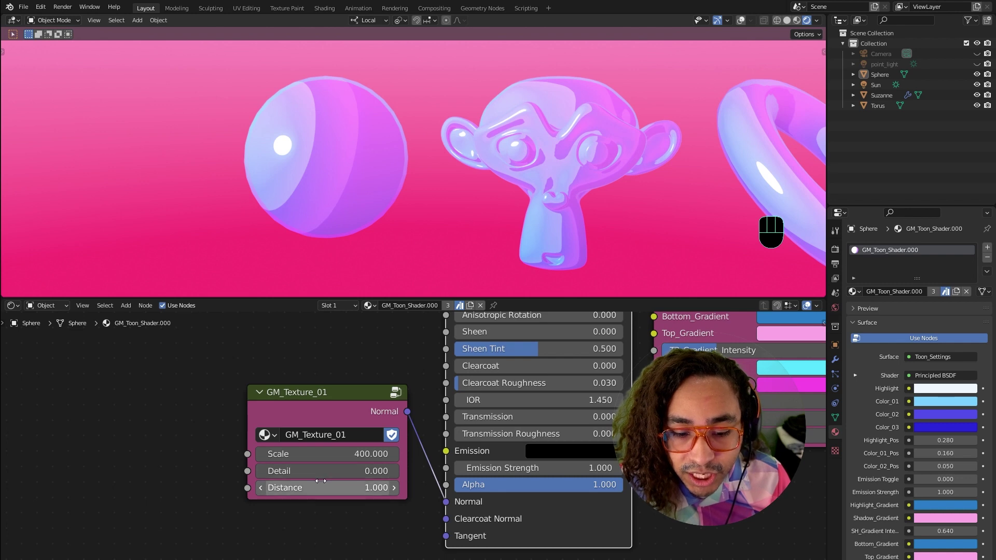
pyautogui.click(320, 471)
pyautogui.write('2')
pyautogui.press('Return')
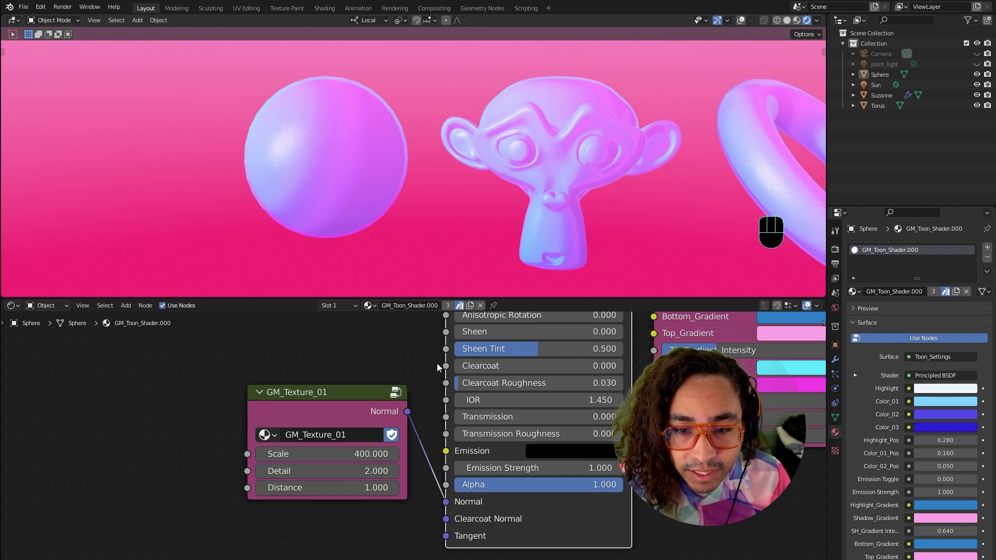
pyautogui.scroll(6, 335, 158)
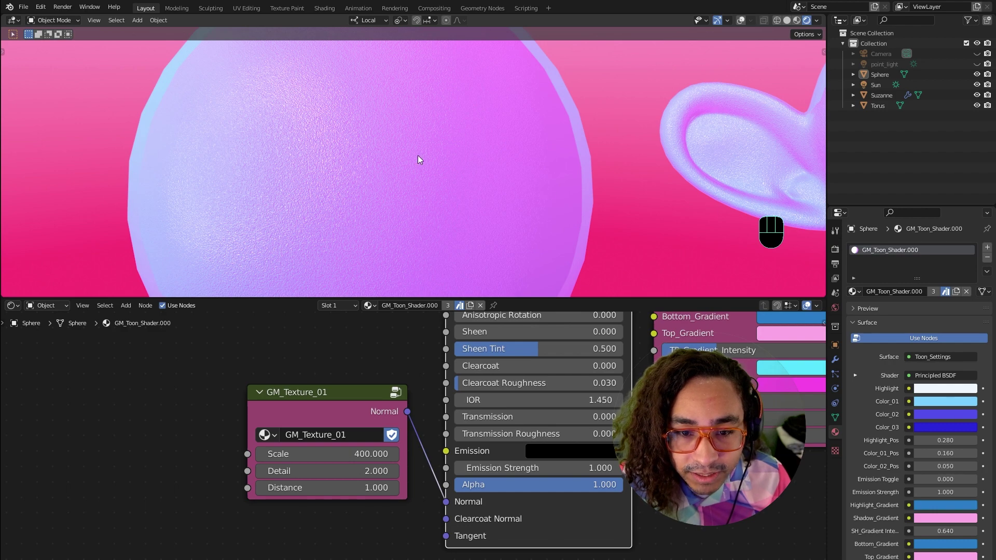
# Try Detail at 0.160 on the GM_Texture_01 node and inspect the sphere's surface texture up close
pyautogui.scroll(-6, 459, 202)
pyautogui.keyDown('shift'); pyautogui.moveTo(589, 260); pyautogui.dragTo(397, 209, button='middle'); pyautogui.keyUp('shift')
pyautogui.keyDown('shift'); pyautogui.moveTo(315, 480); pyautogui.dragTo(291, 480); pyautogui.keyUp('shift')
pyautogui.scroll(8, 237, 149)
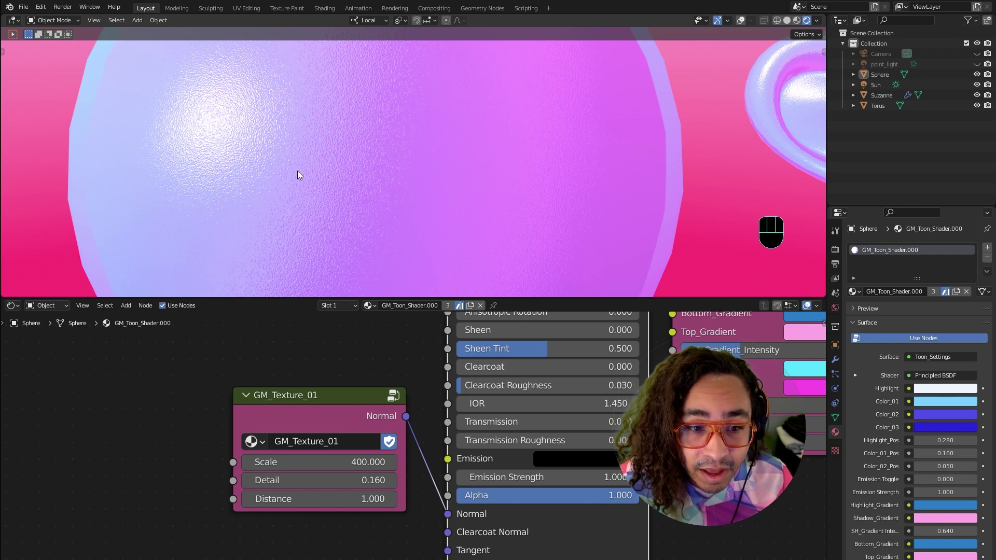
pyautogui.moveTo(298, 170); pyautogui.dragTo(277, 145, button='middle')
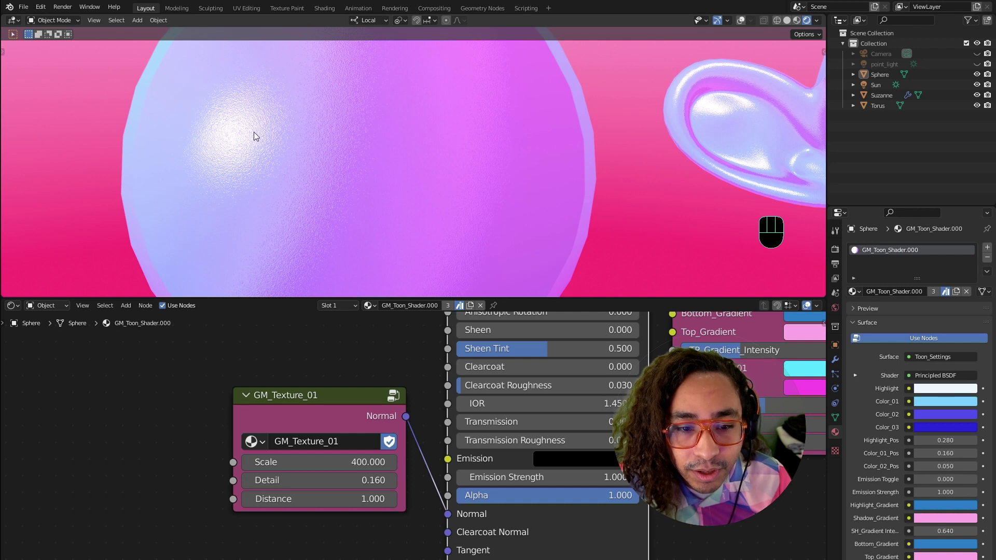
pyautogui.scroll(-6, 535, 131)
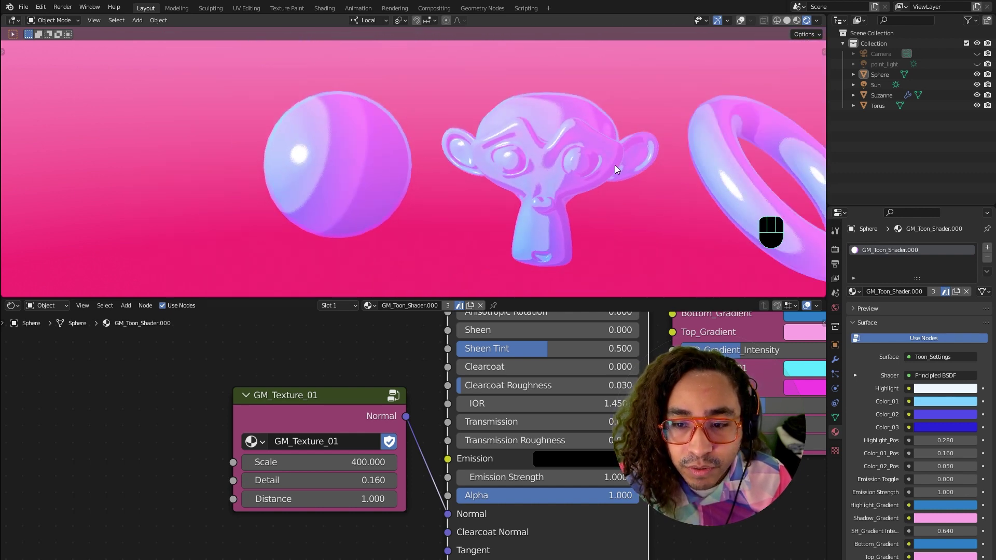
# Set Detail of the GM_Texture_01 node to 0.660 with the sphere, monkey head and torus in view
pyautogui.scroll(2, 615, 165)
pyautogui.keyDown('shift'); pyautogui.moveTo(497, 167); pyautogui.dragTo(546, 171, button='middle'); pyautogui.keyUp('shift')
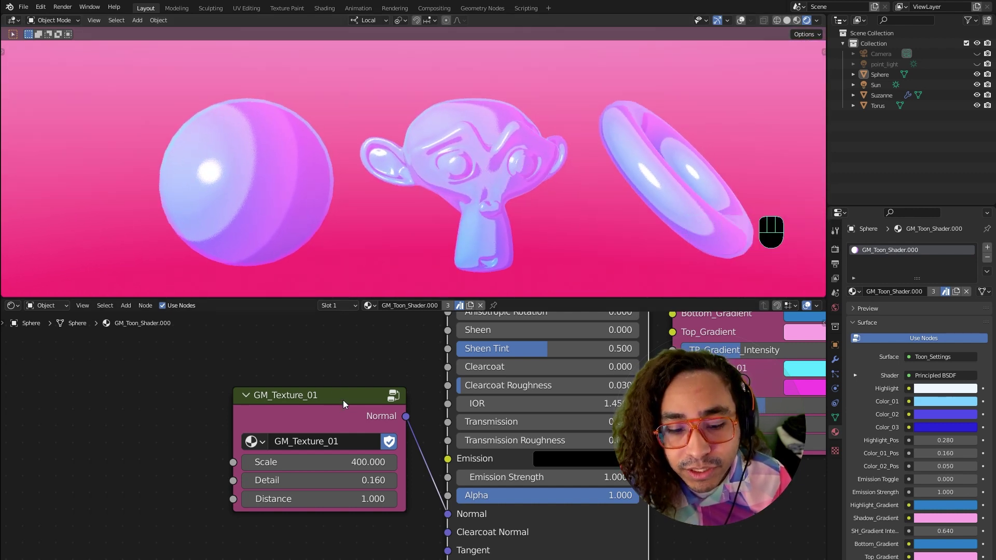
pyautogui.moveTo(305, 481); pyautogui.dragTo(369, 482)
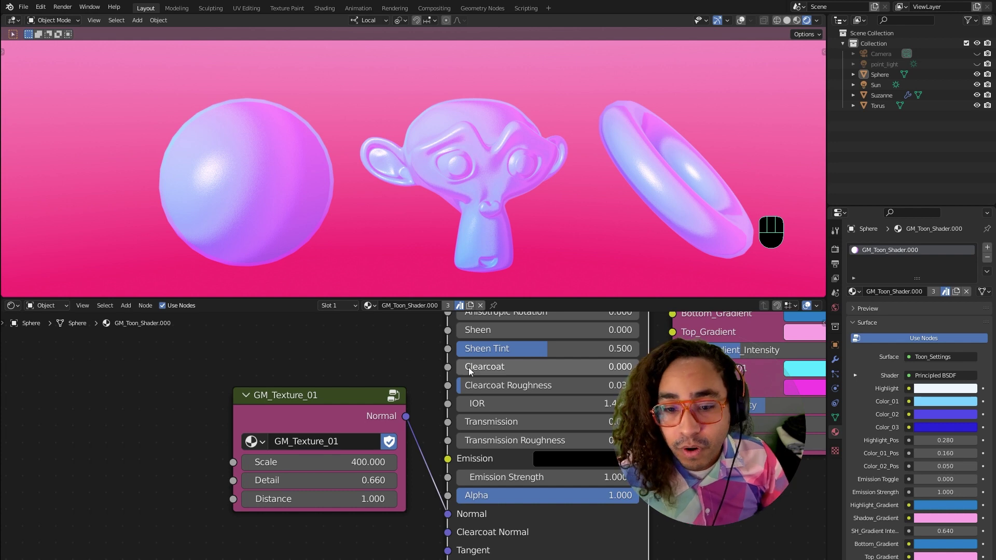
pyautogui.scroll(-2, 575, 407)
pyautogui.moveTo(790, 319); pyautogui.dragTo(598, 465, button='middle')
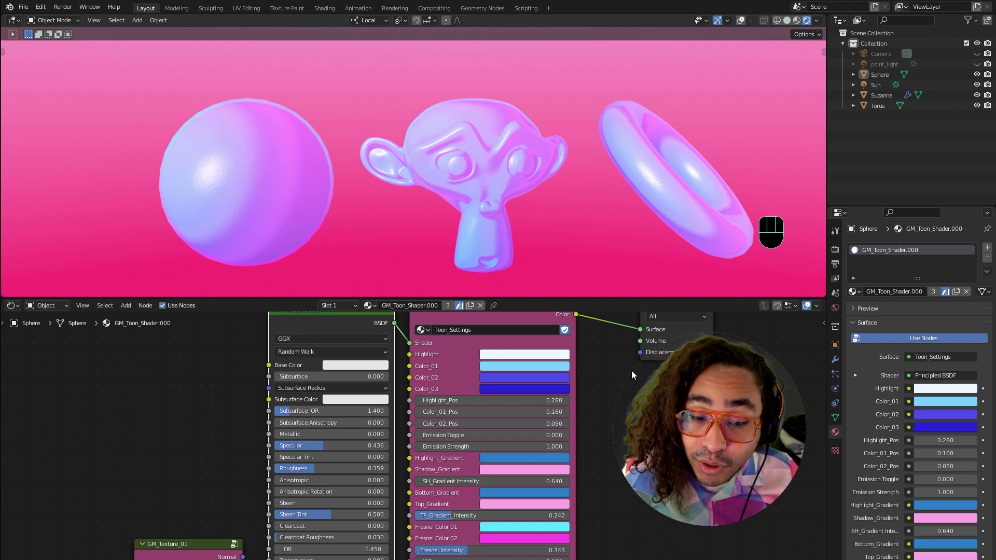
pyautogui.scroll(-1, 603, 409)
pyautogui.scroll(-2, 612, 400)
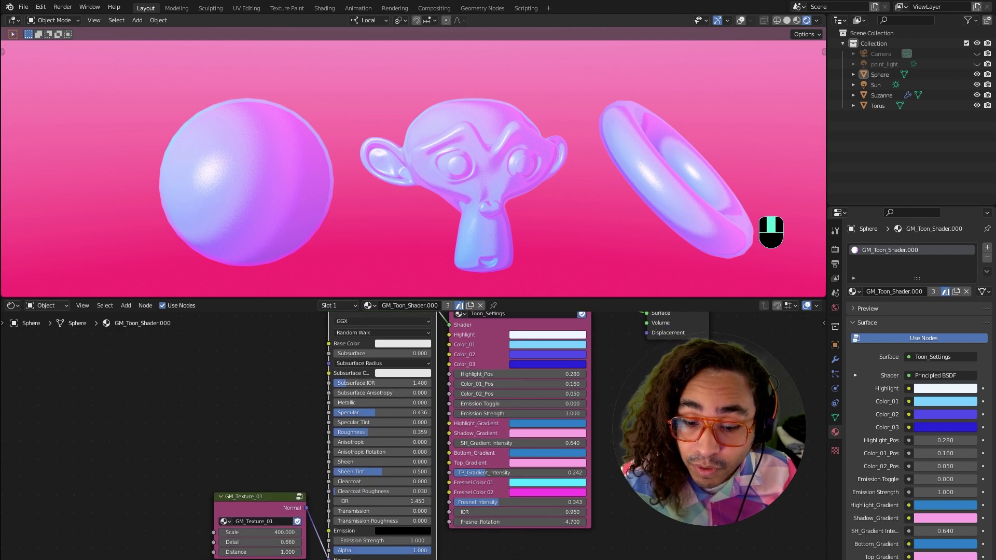
pyautogui.scroll(1, 623, 388)
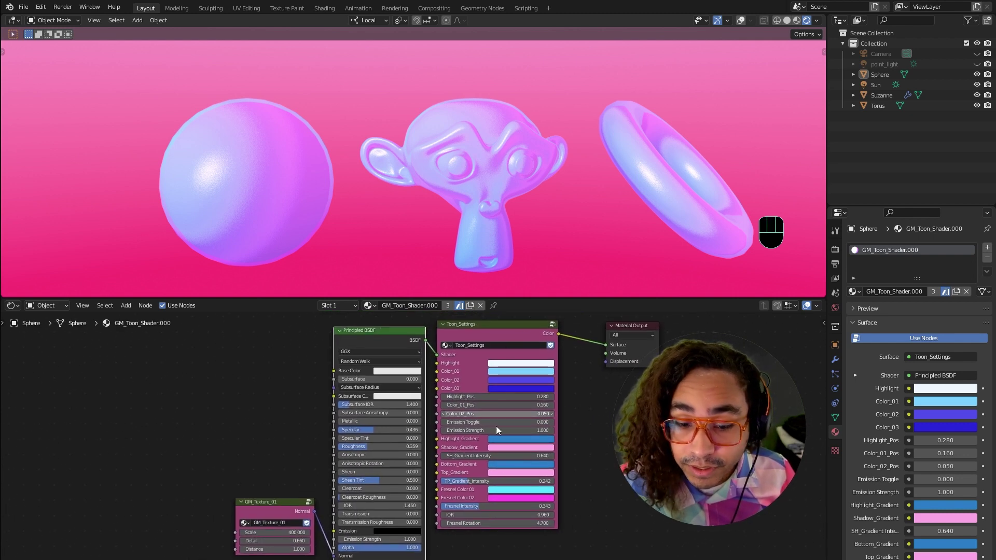
# Switch to the Blender Toon Shader page on Gumroad in the browser and select the amount in the price field
pyautogui.hotkey('alt', 'Tab')
pyautogui.hotkey('alt', 'Tab')
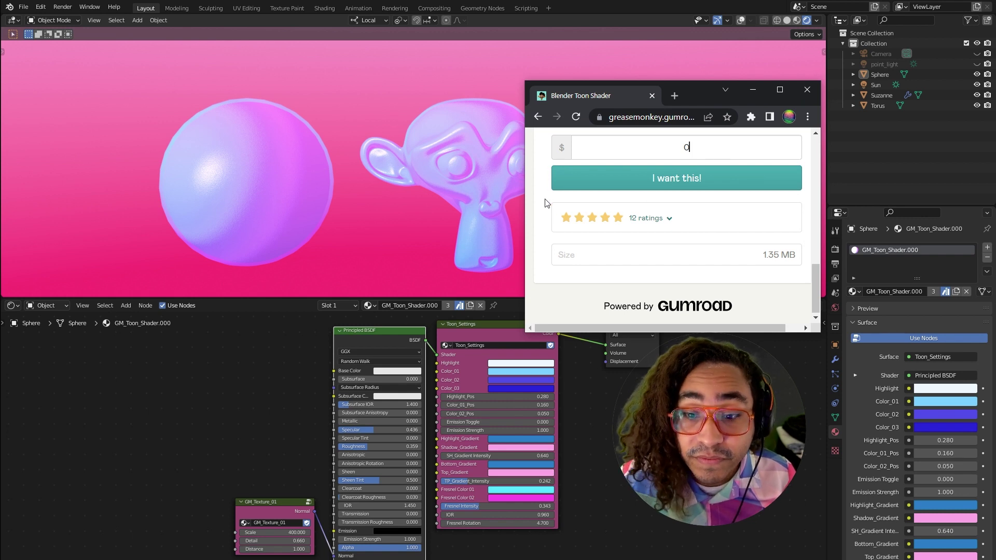
pyautogui.click(705, 145)
pyautogui.moveTo(705, 146); pyautogui.dragTo(641, 145)
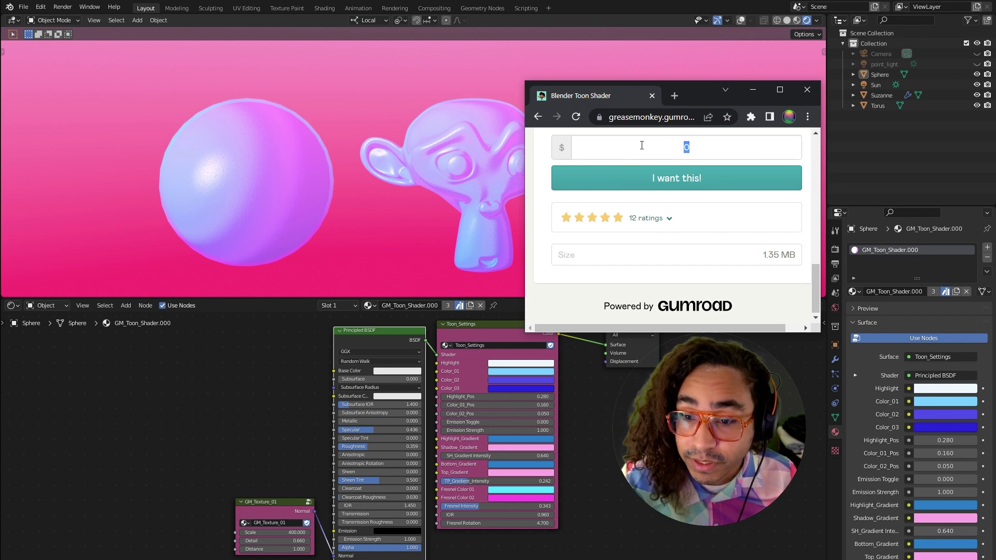